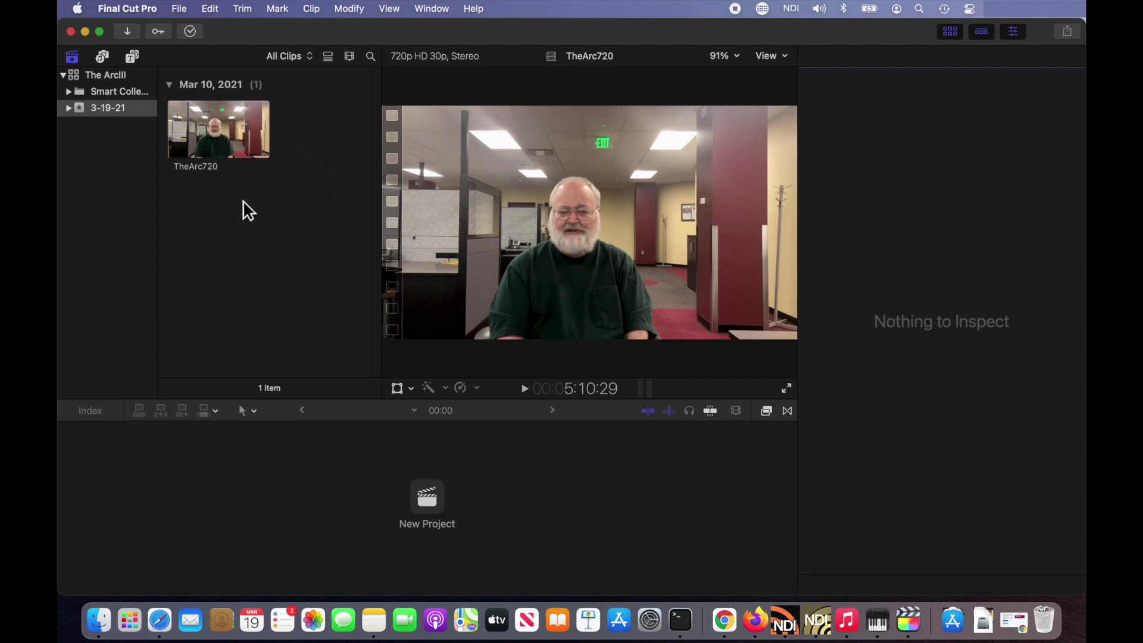
Create a new project named The Arc III in the 3-19-21 event via File > New > Project
left_click(231, 137)
left_click(179, 9)
mouse_move(188, 30)
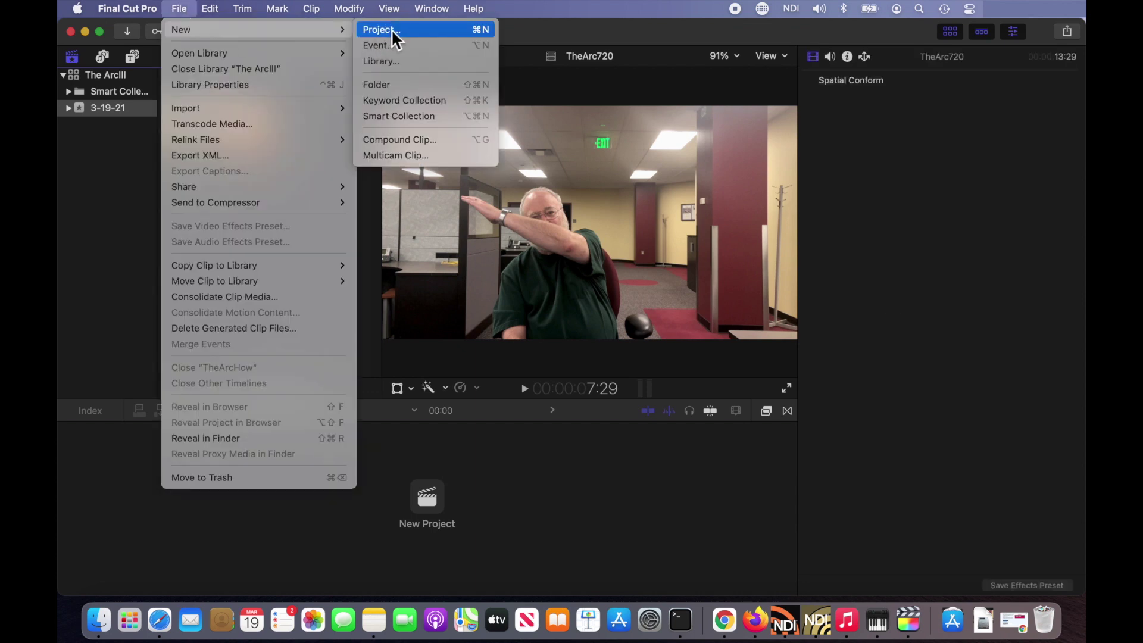
left_click(386, 30)
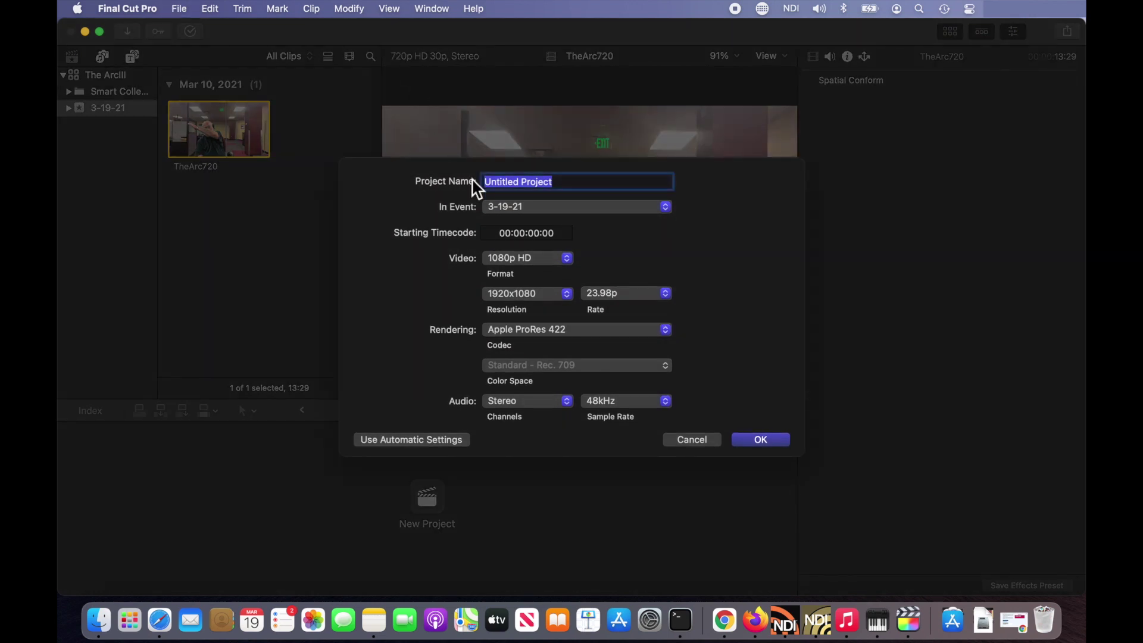
left_click(759, 439)
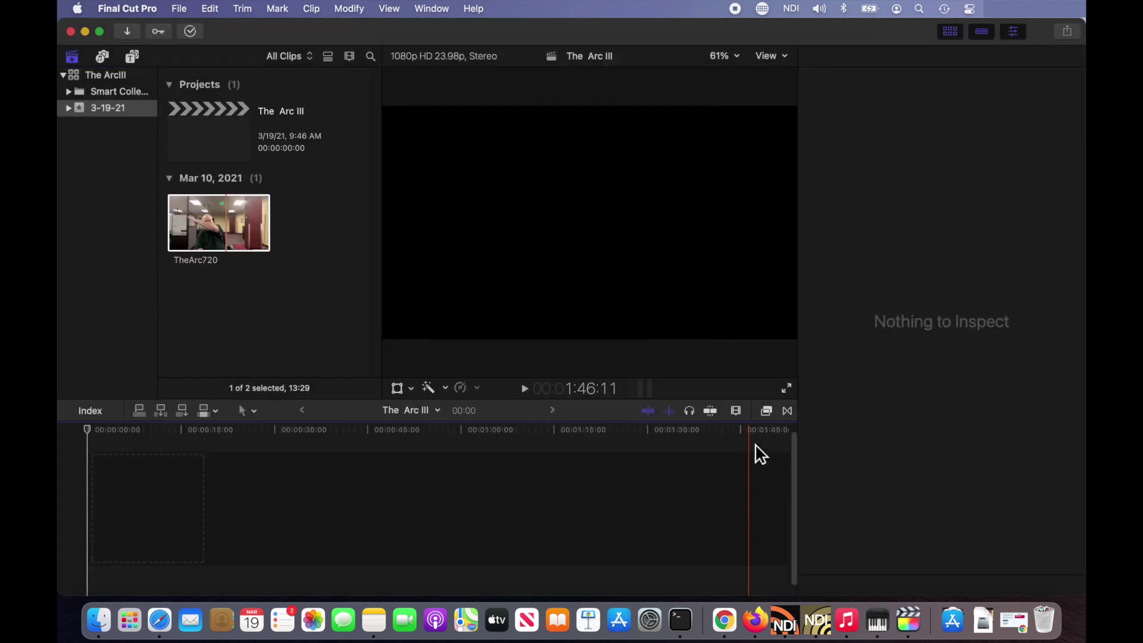
Drag TheArc720 into the timeline, fit it with Shift-Z, play the wave, and park at about 3:21
left_click(251, 237)
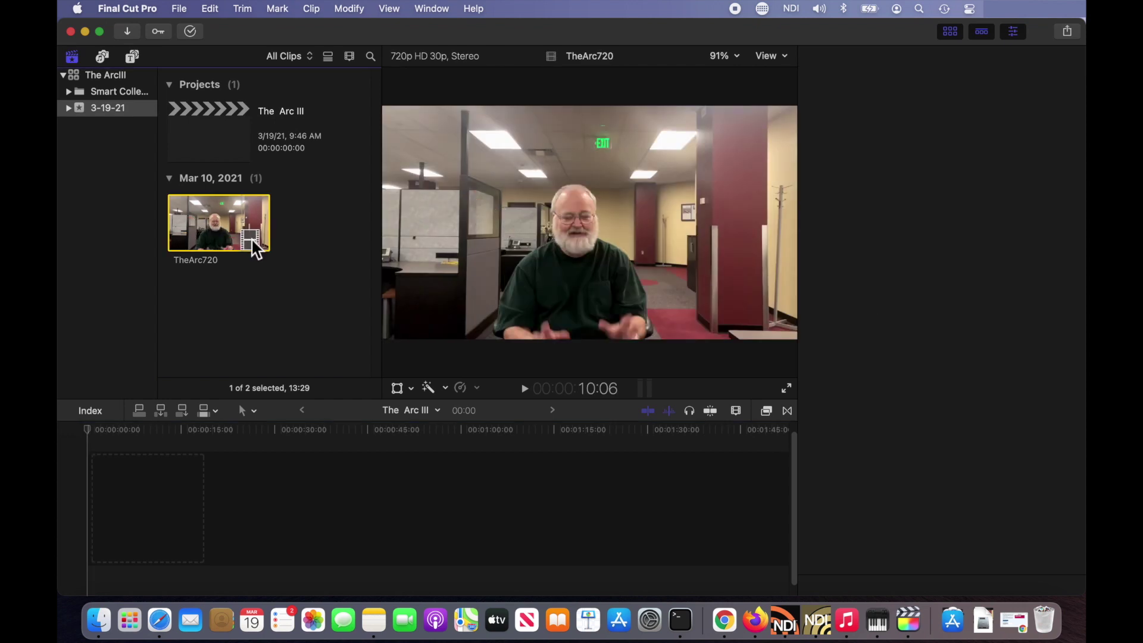
left_click_drag(250, 356, 130, 489)
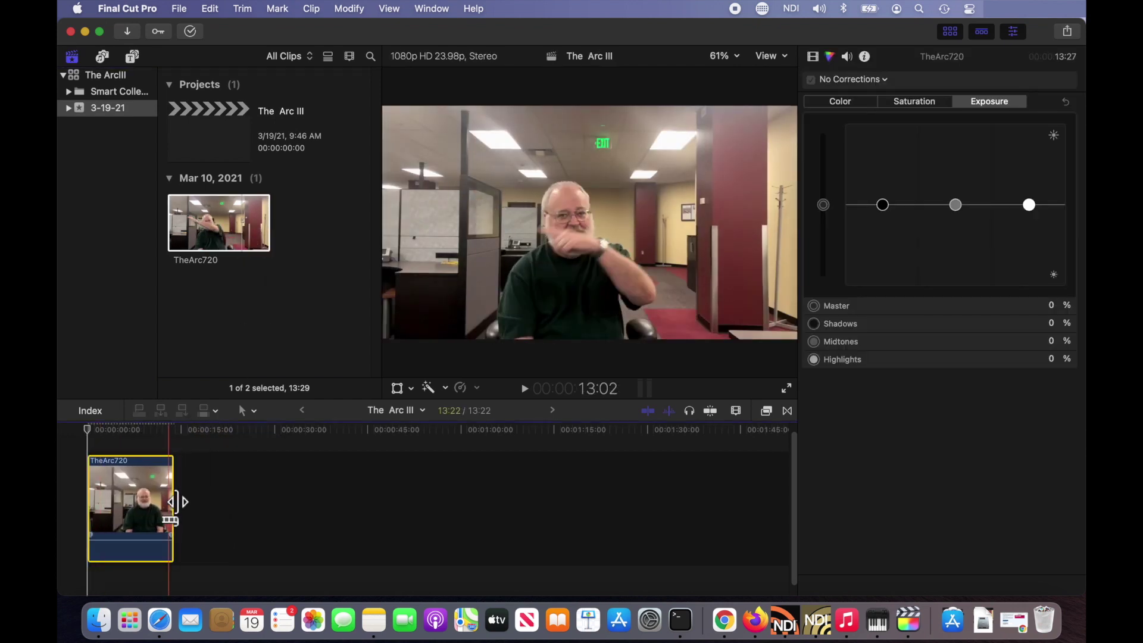
key("shift+z")
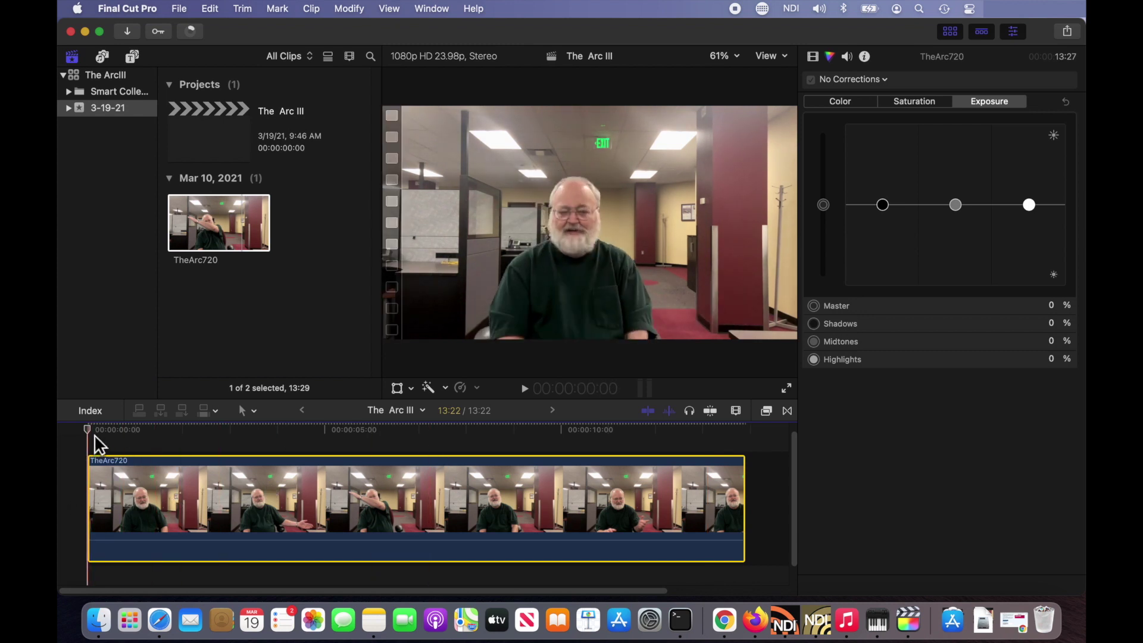
key("space")
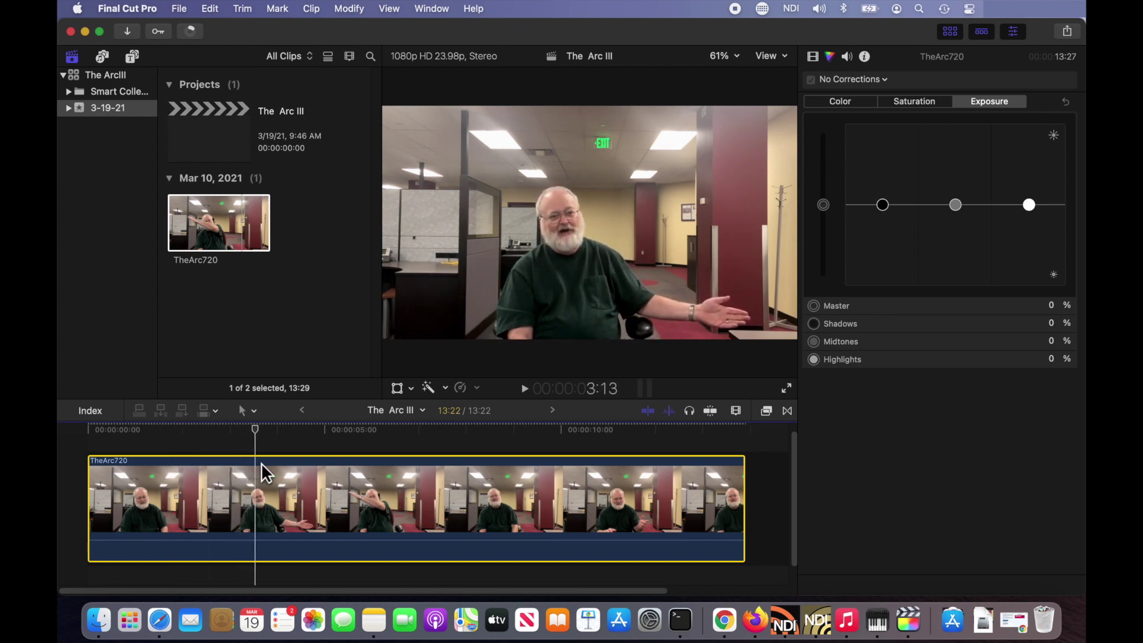
key("space")
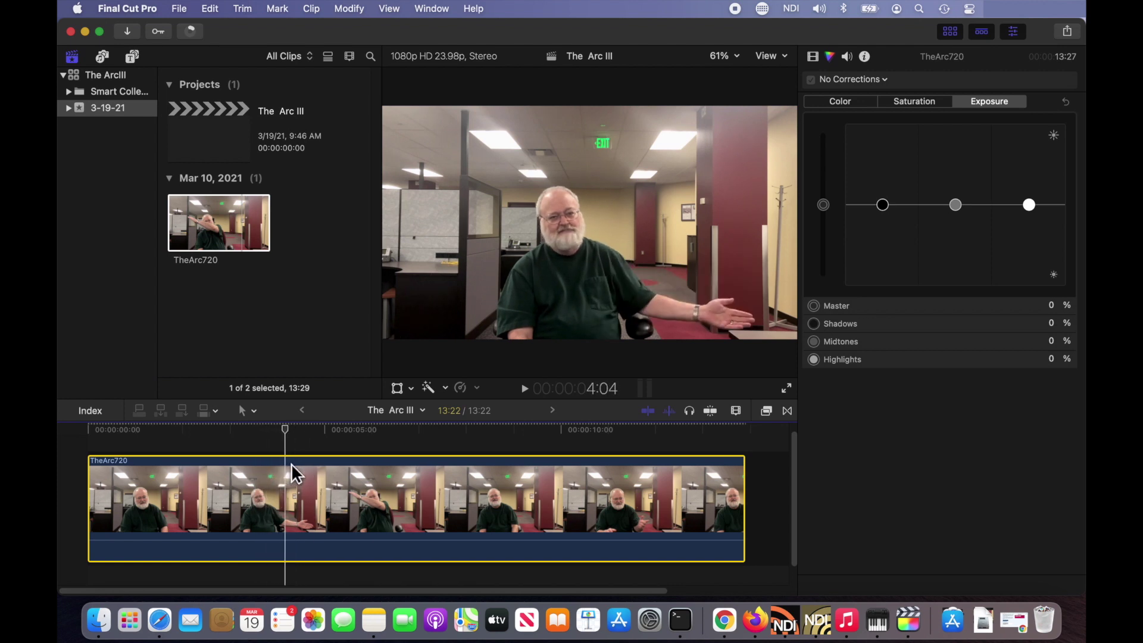
left_click(271, 471)
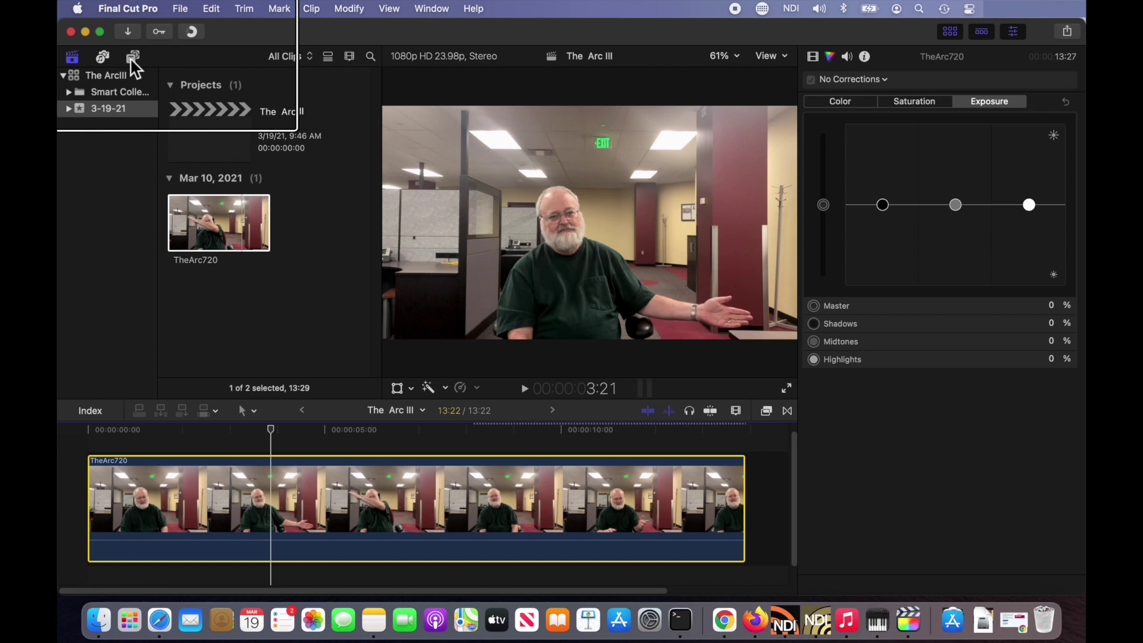
Add a Custom solid from Titles and Generators > Solids above the TheArc720 clip
left_click(134, 59)
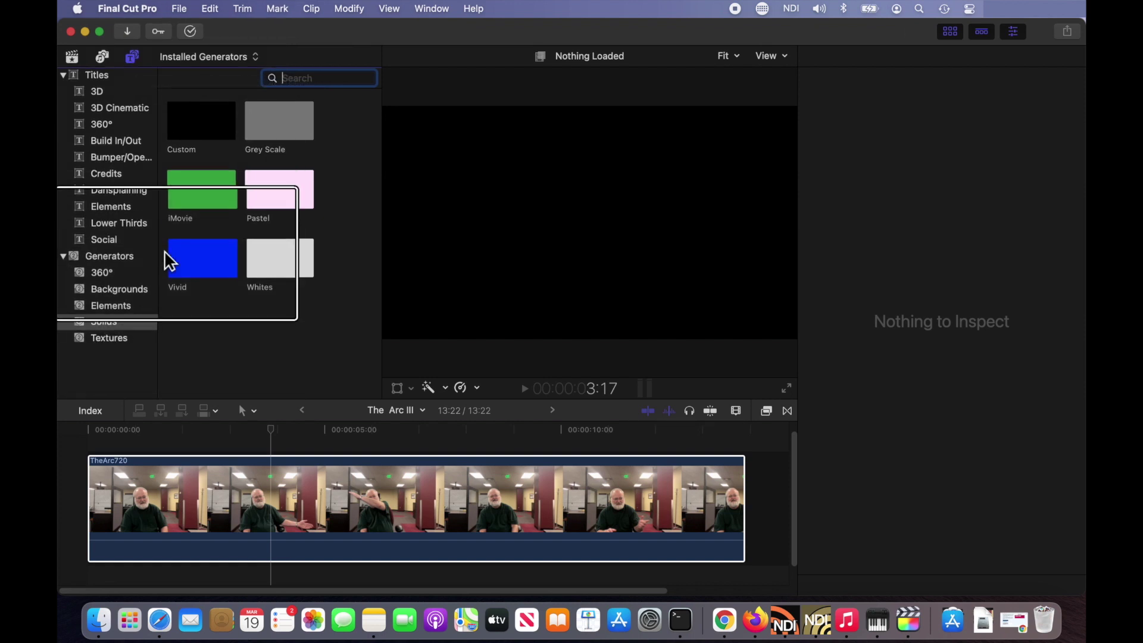
left_click(202, 120)
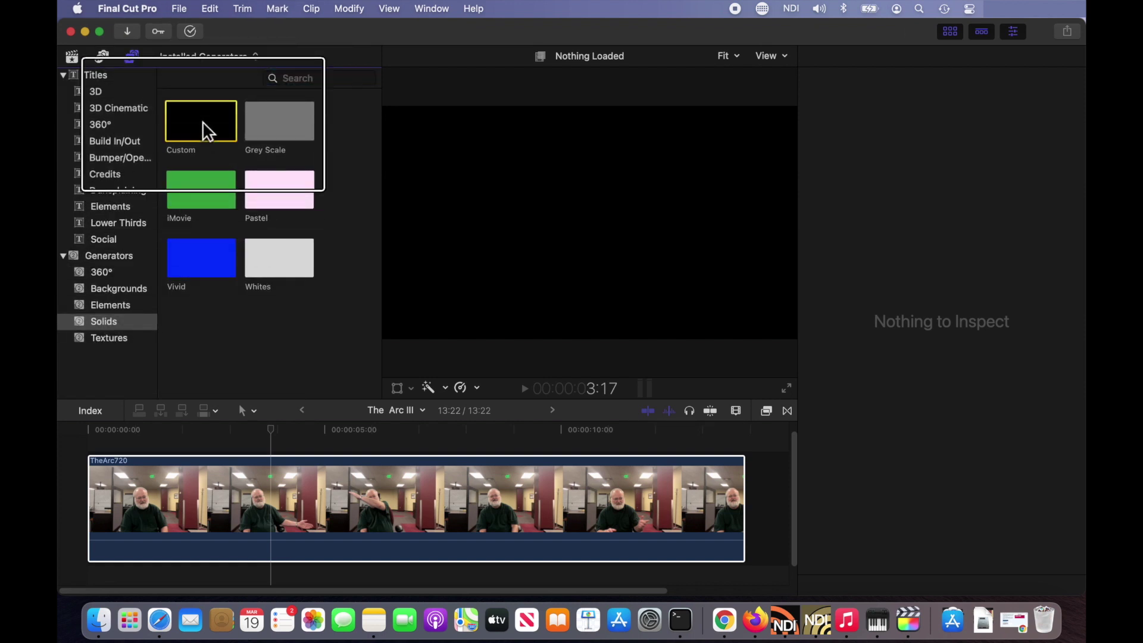
mouse_move(203, 121)
left_mouse_down()
mouse_move(179, 427)
mouse_move(96, 453)
left_mouse_up()
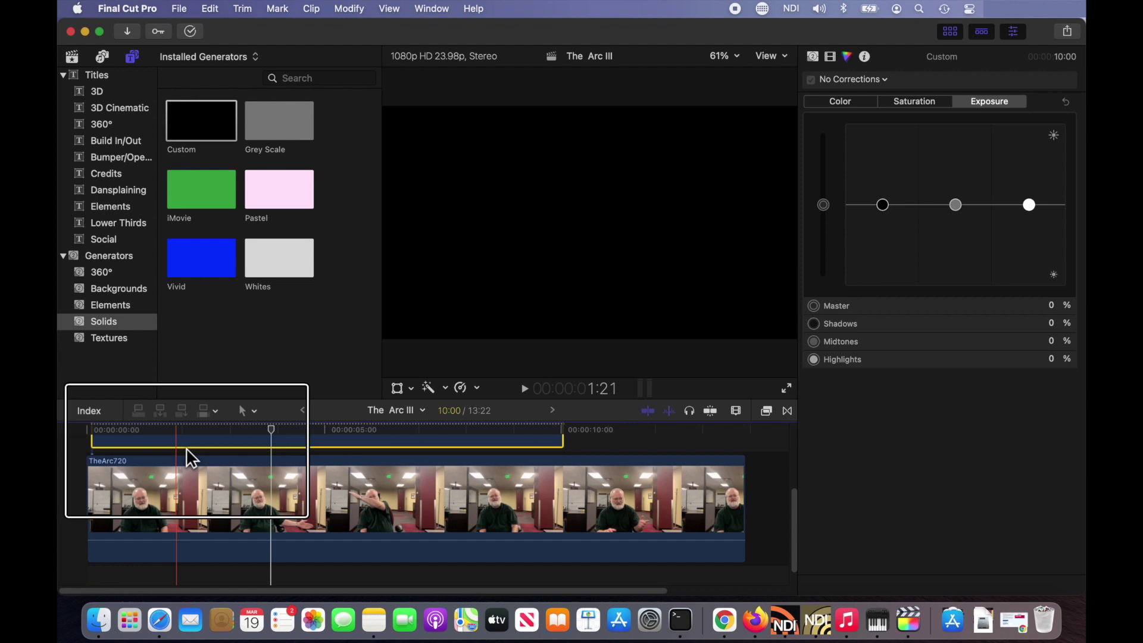
left_click(571, 442)
Extend the Custom solid's end to 13:20 and select the whole solid clip
left_click_drag(564, 443, 744, 446)
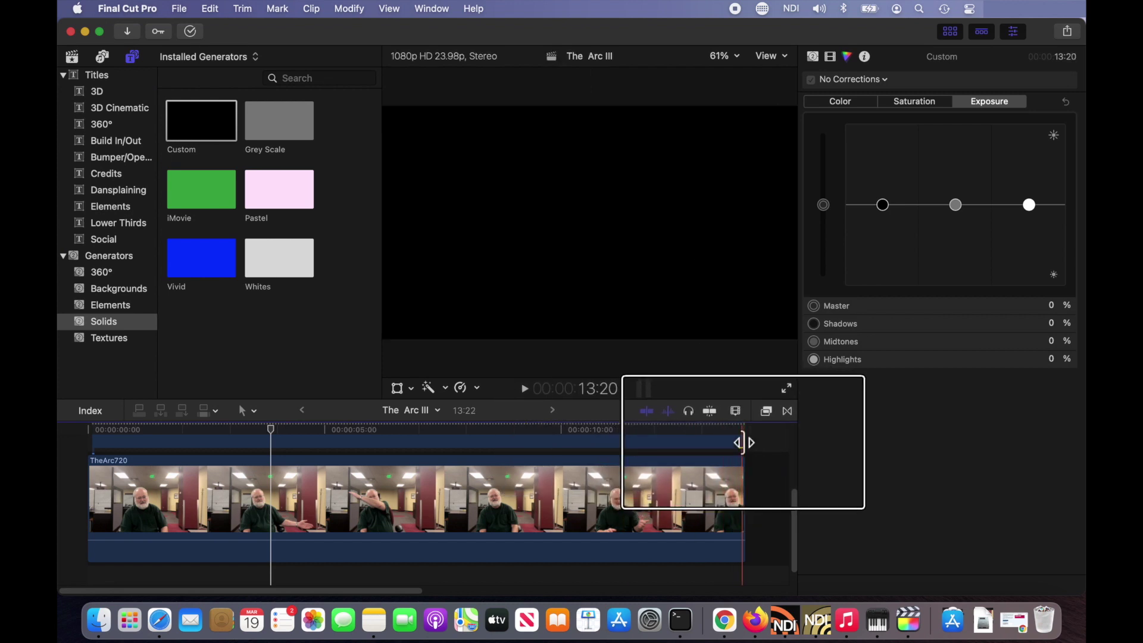
left_click(744, 445)
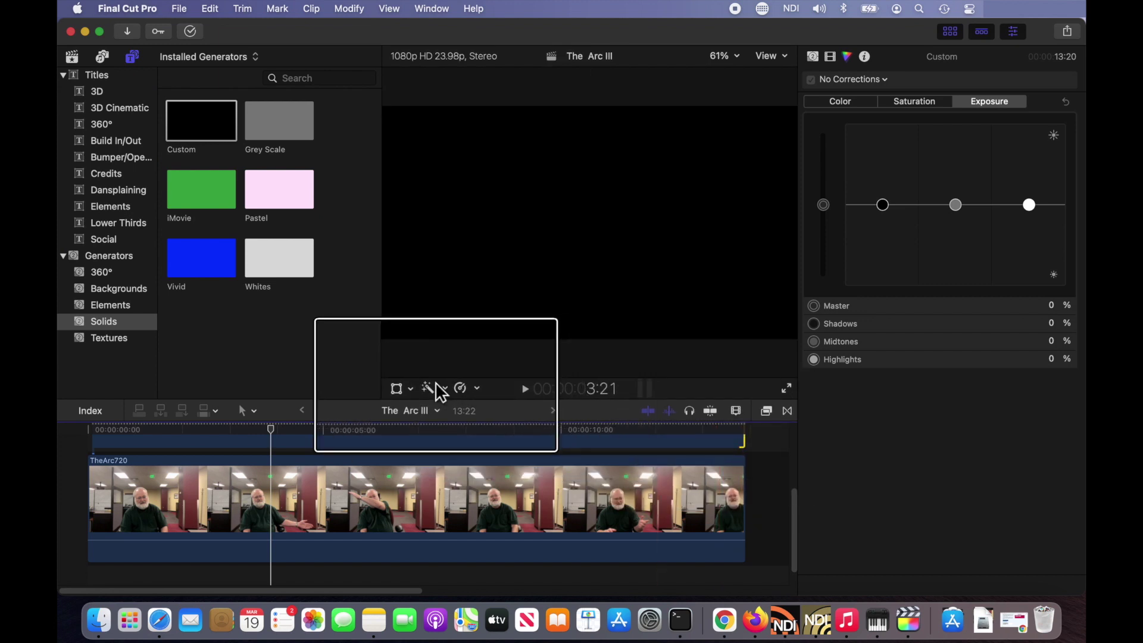
left_click(334, 447)
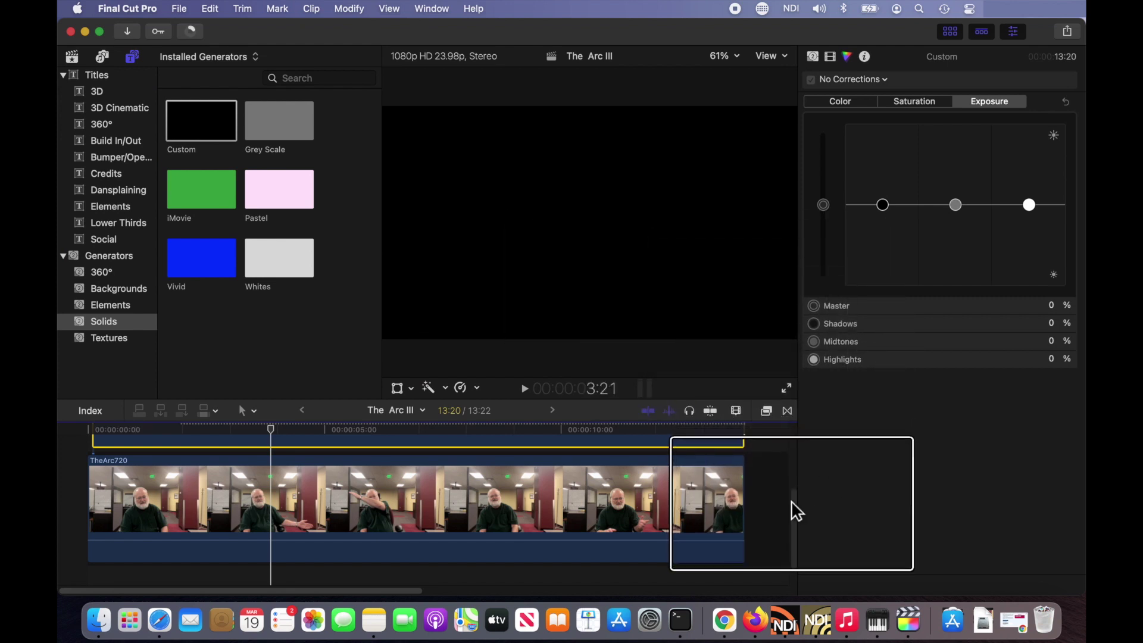
scroll(792, 501, "up", 3)
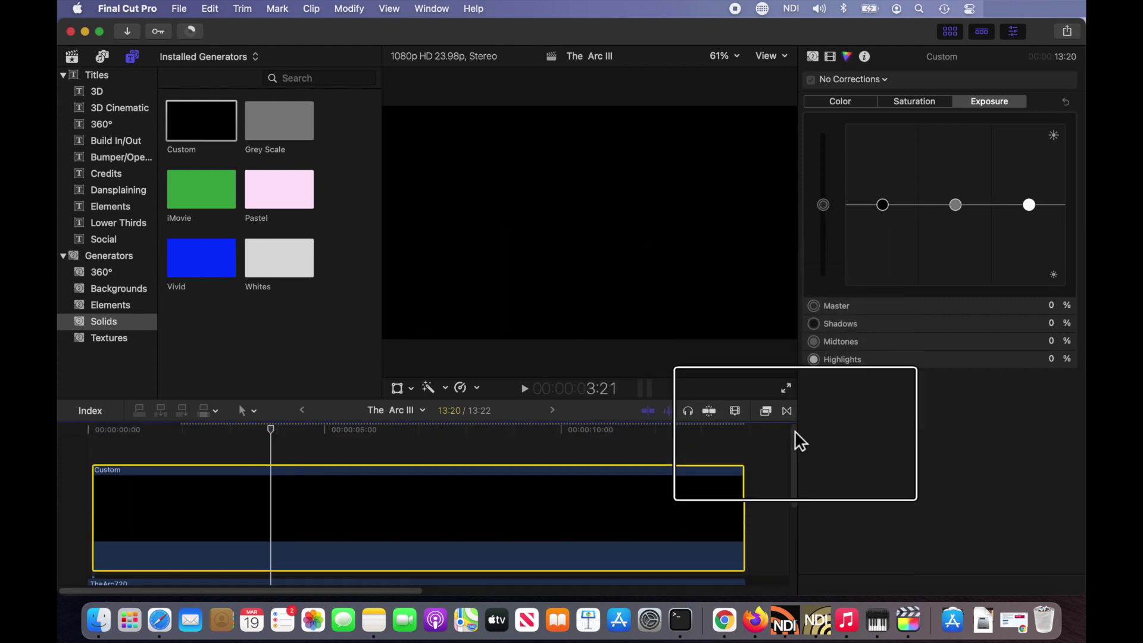
Show the Effects browser and hide the Browser so the viewer grows
left_click(767, 411)
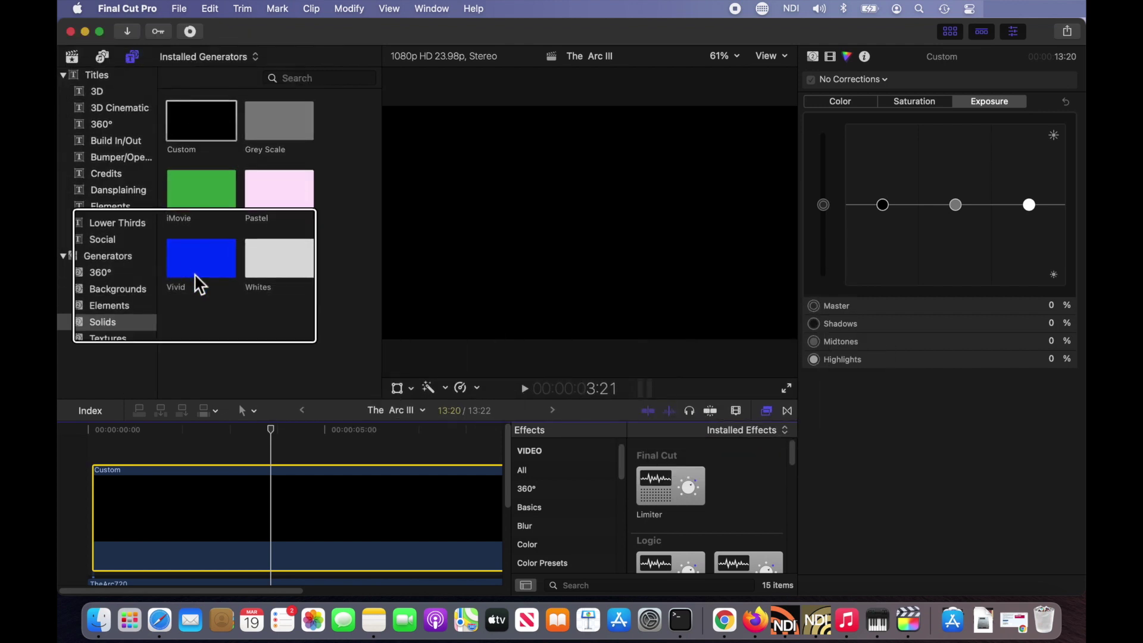
left_click(949, 33)
left_click(949, 33)
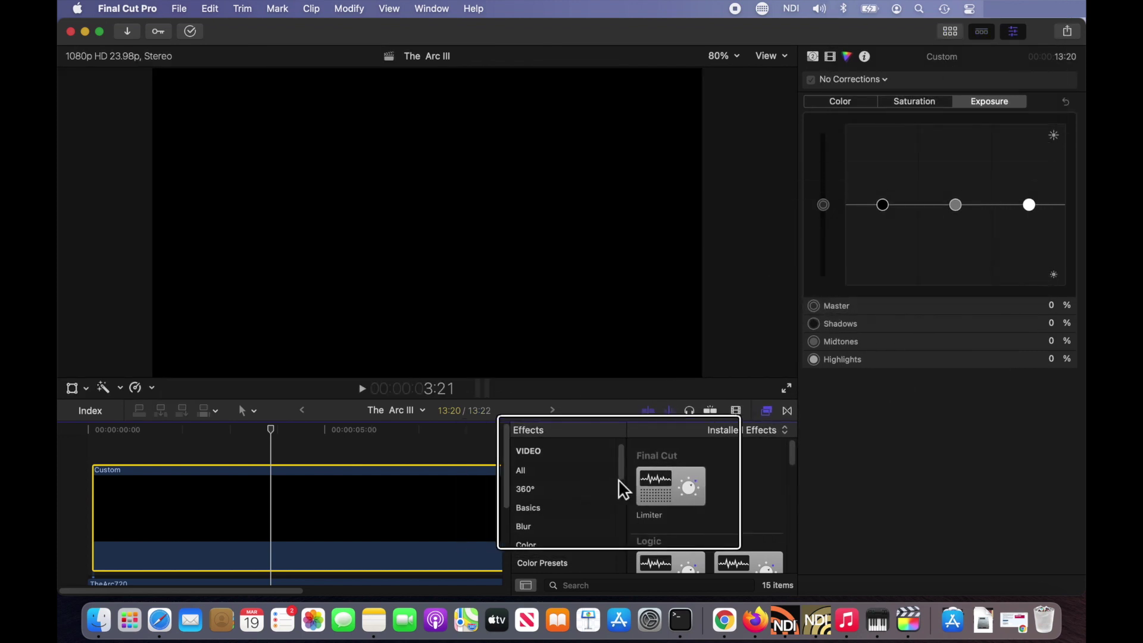
scroll(581, 489, "up", 2)
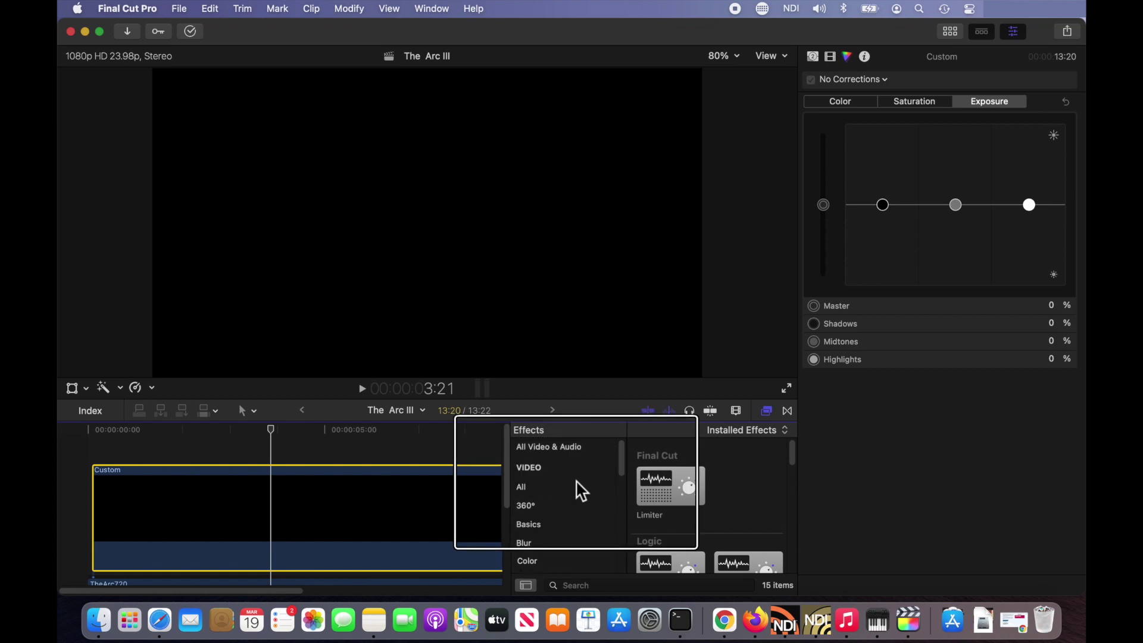
scroll(580, 489, "down", 3)
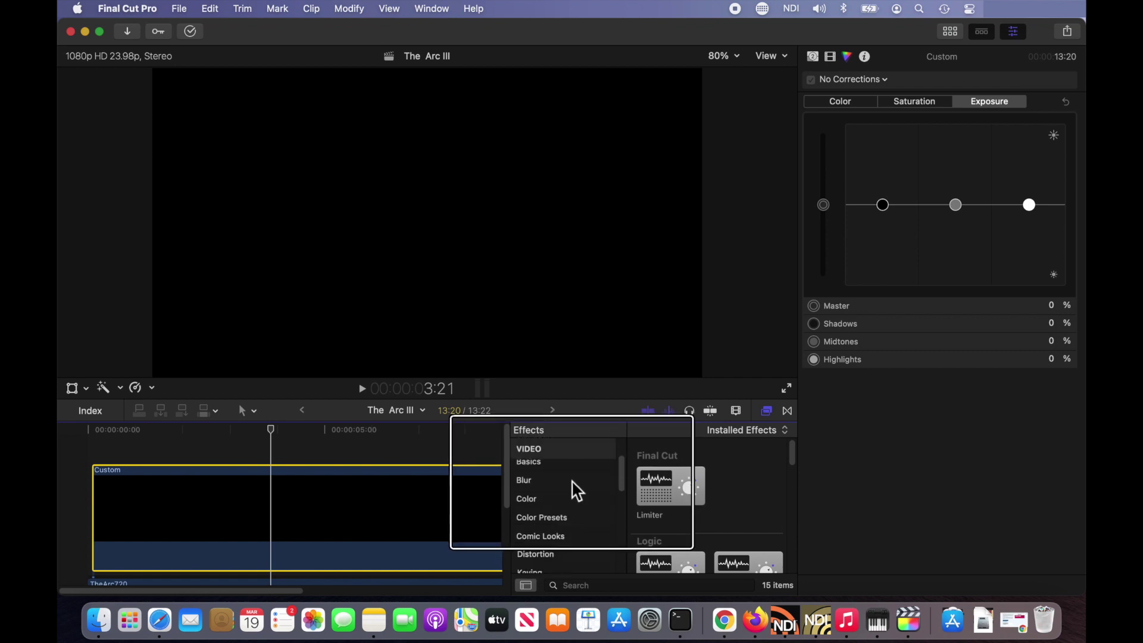
scroll(572, 490, "down", 3)
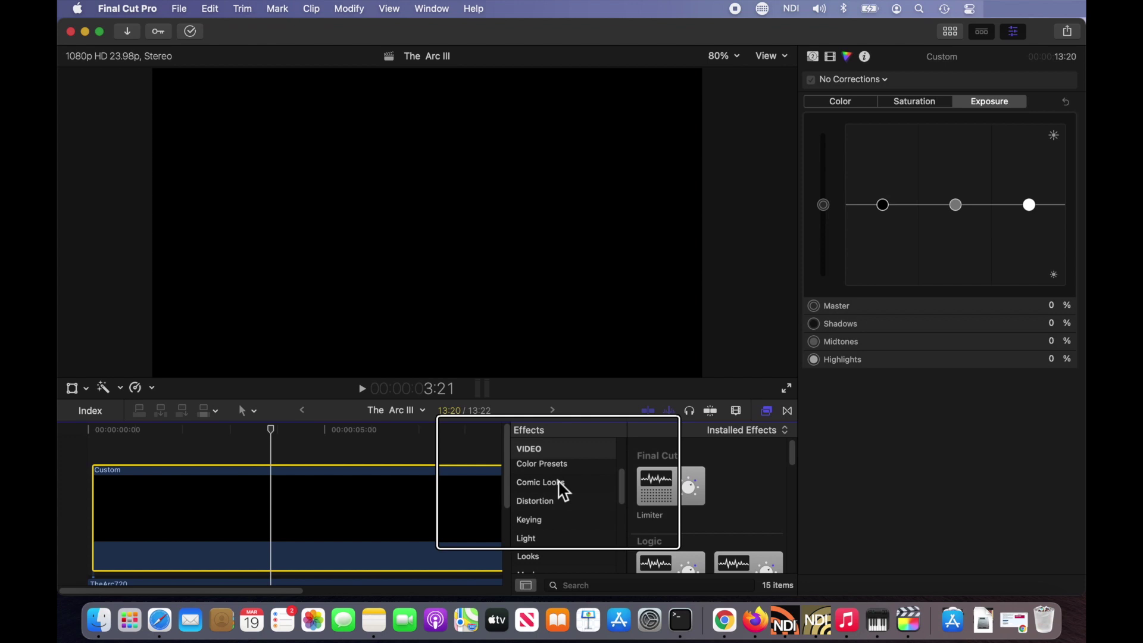
scroll(563, 489, "down", 3)
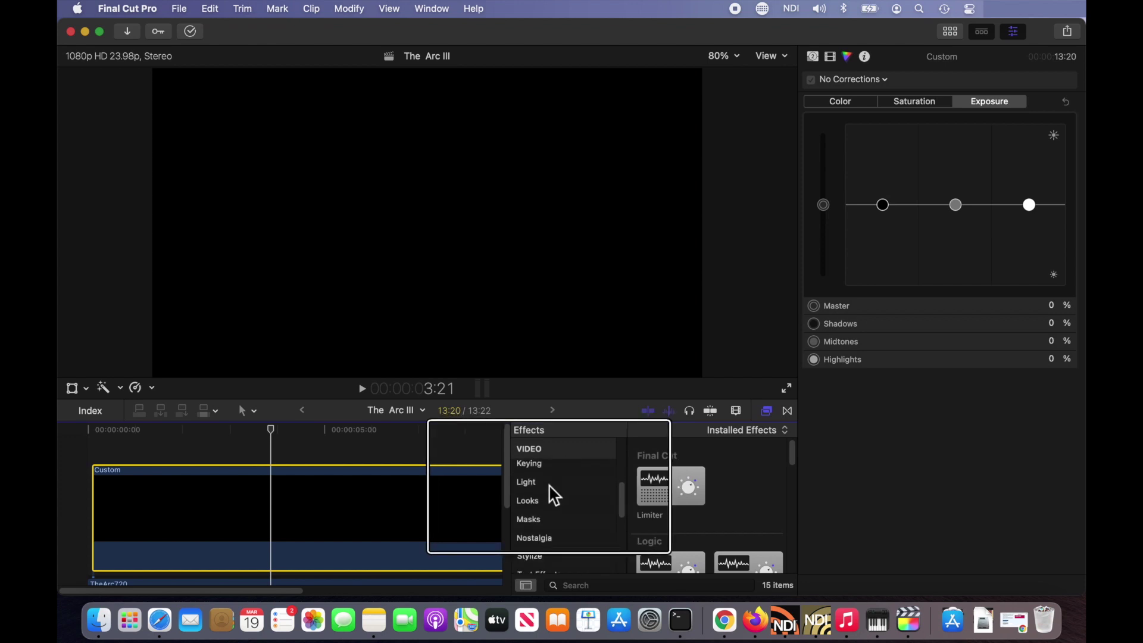
scroll(549, 500, "down", 1)
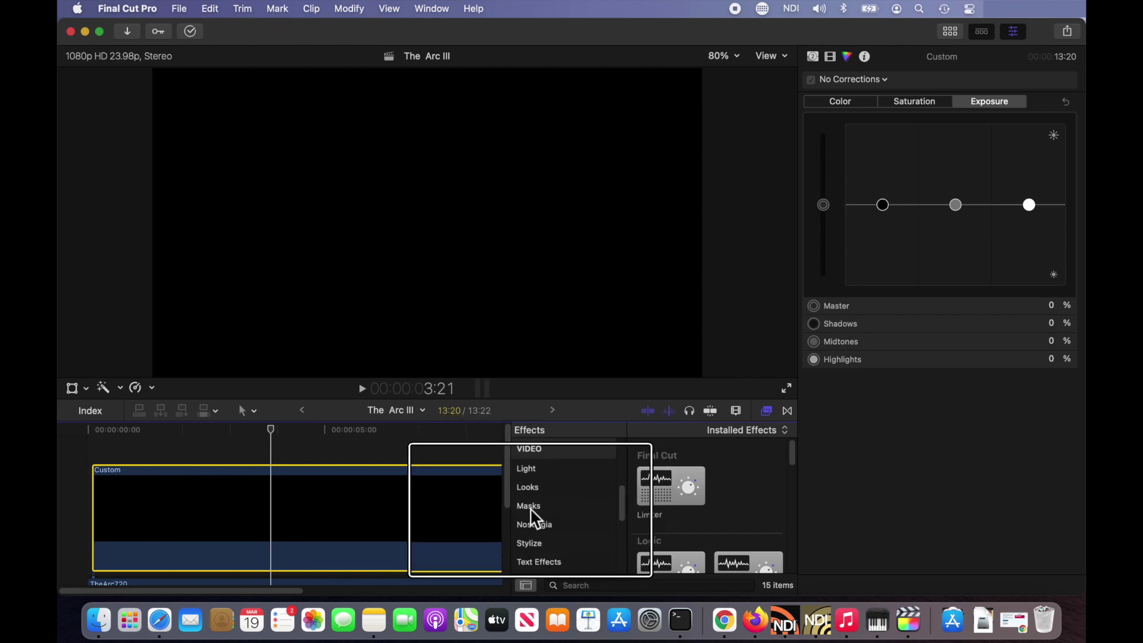
Apply the Draw Mask effect from the Masks category onto the Custom solid clip
left_click(528, 505)
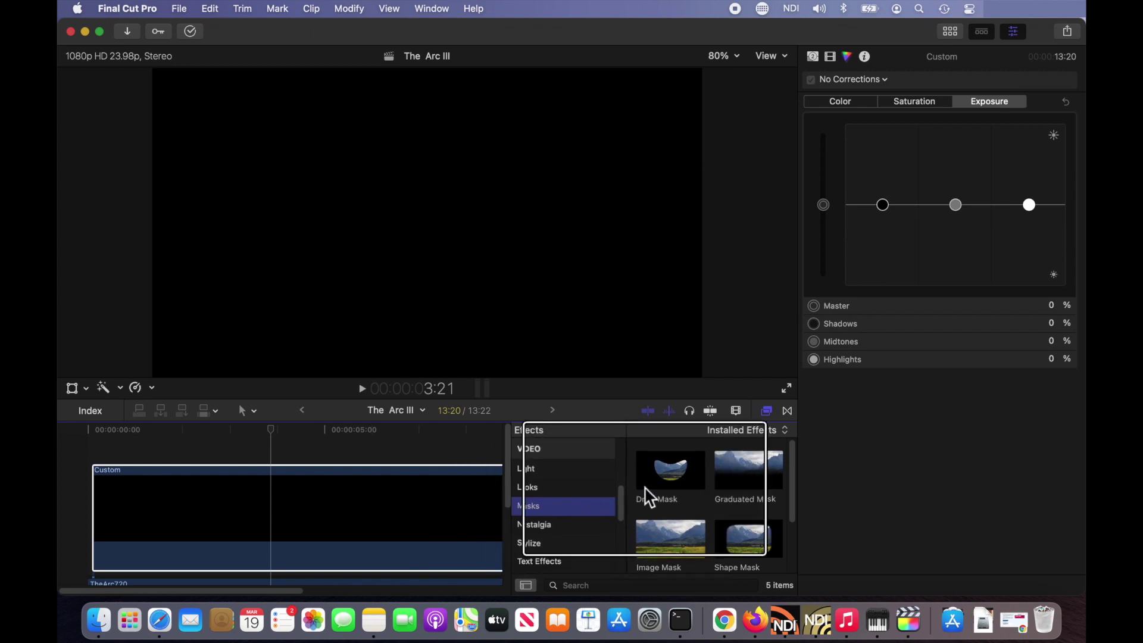
left_click(672, 480)
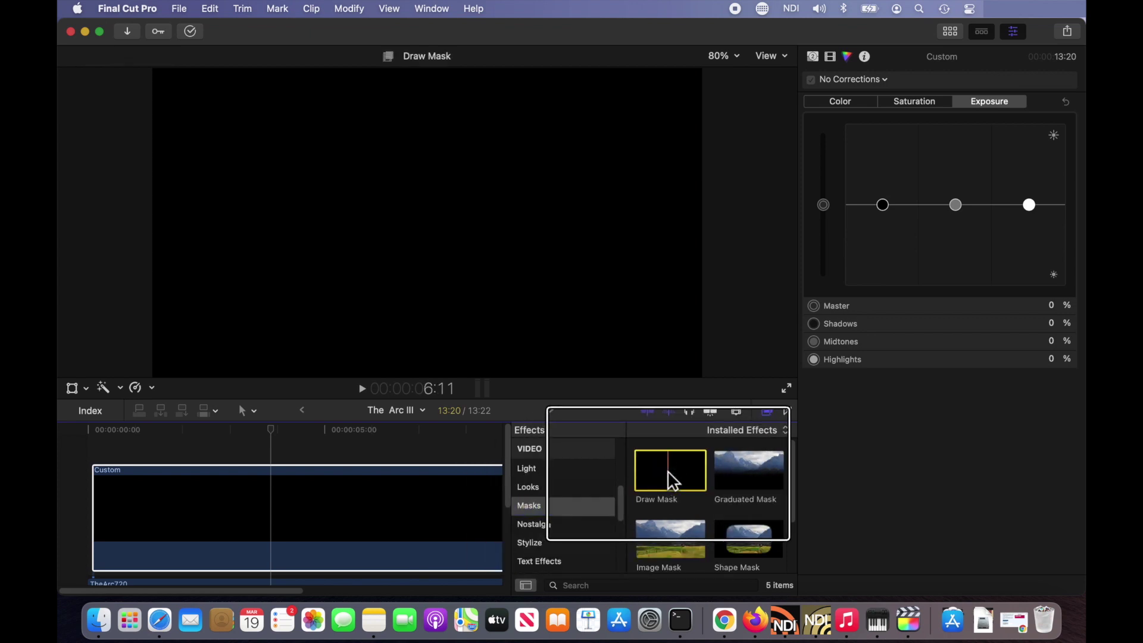
left_click_drag(671, 481, 339, 511)
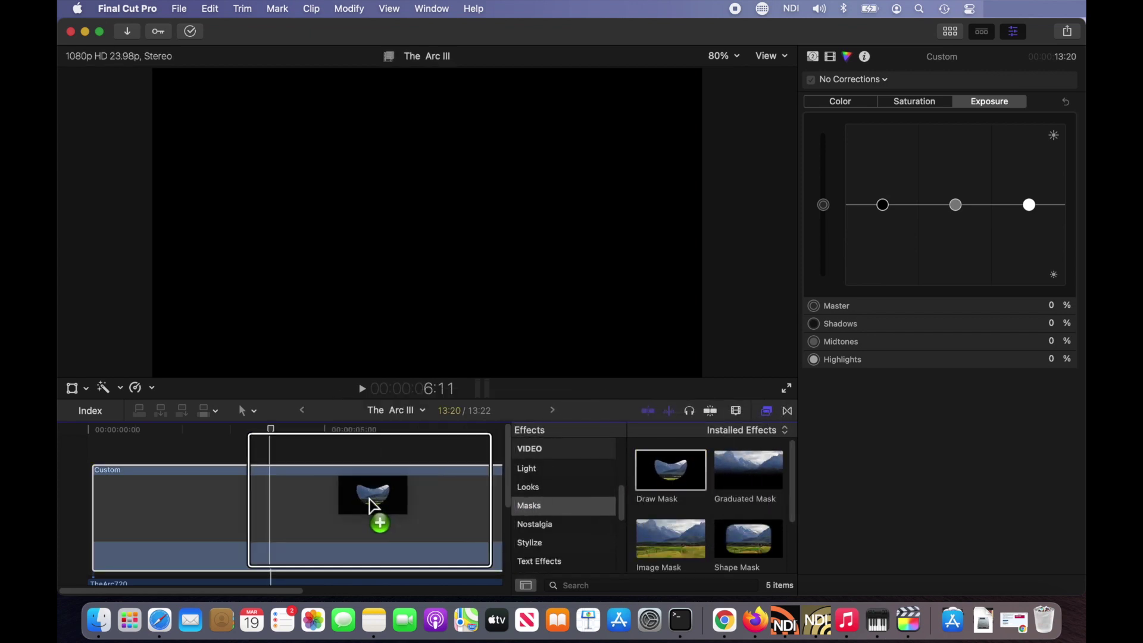
left_click_drag(340, 511, 339, 510)
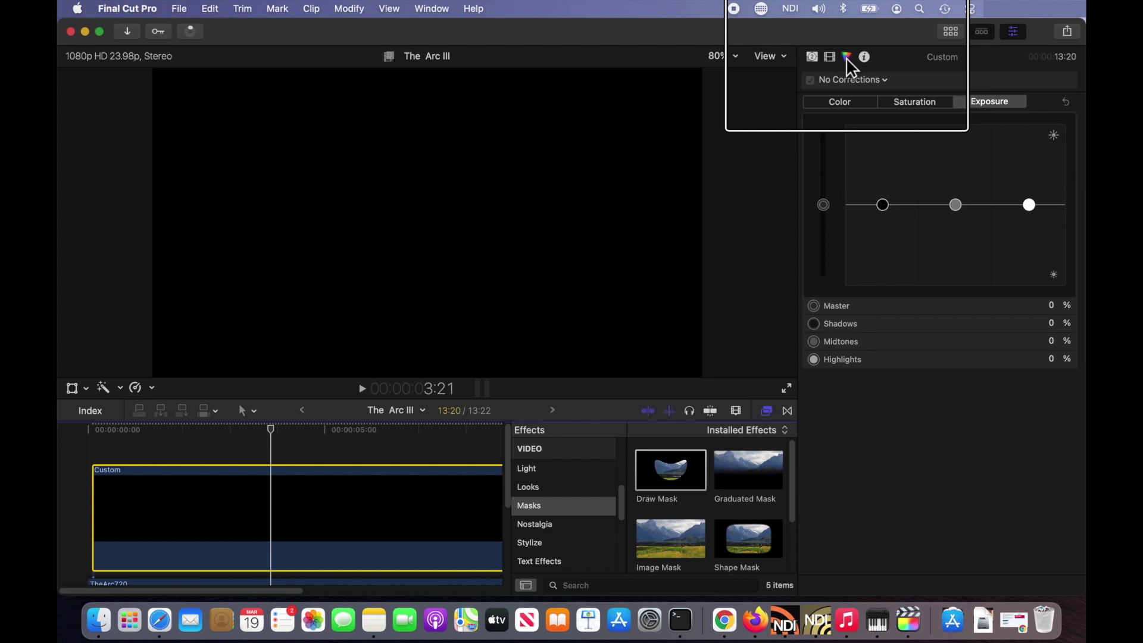
Make the Custom solid yellow through the generator's colour picker
left_click(812, 57)
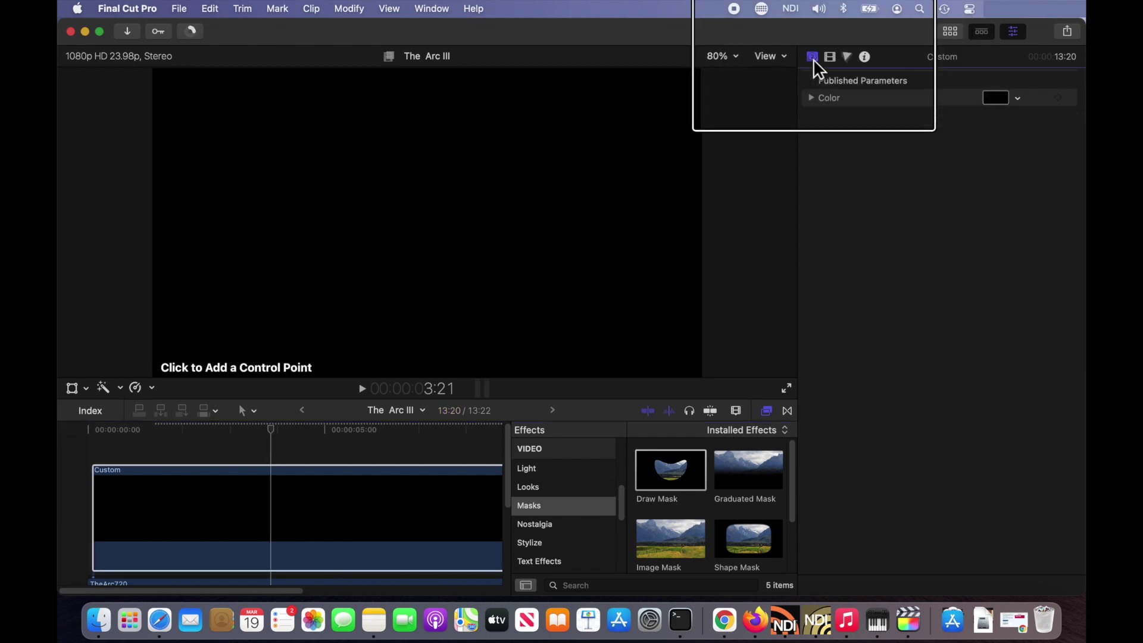
left_click(995, 98)
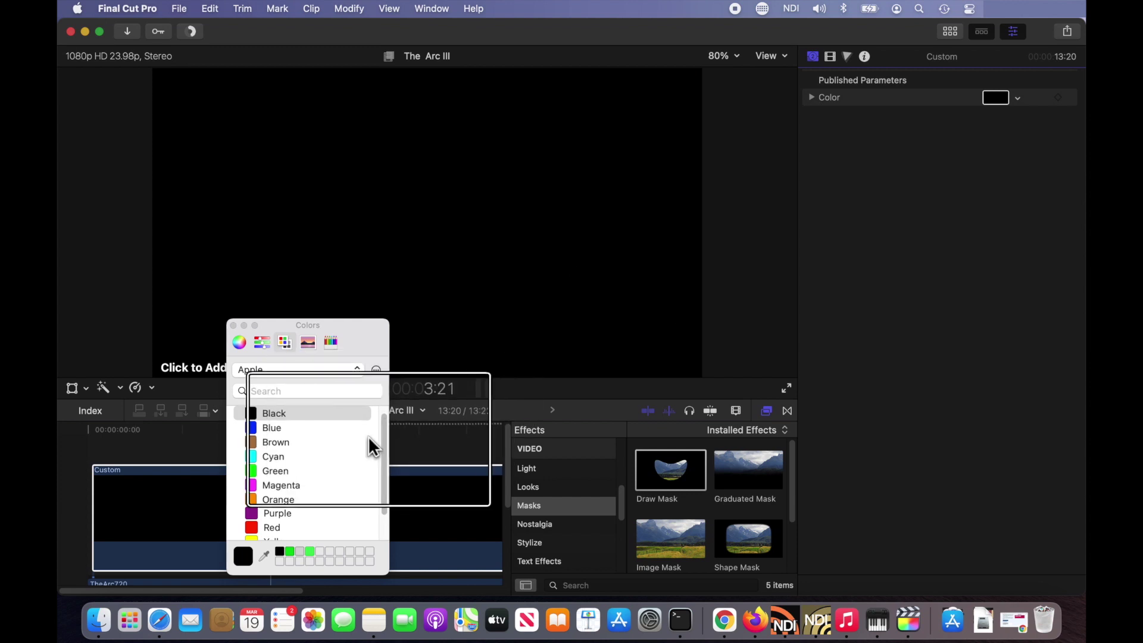
scroll(339, 465, "down", 3)
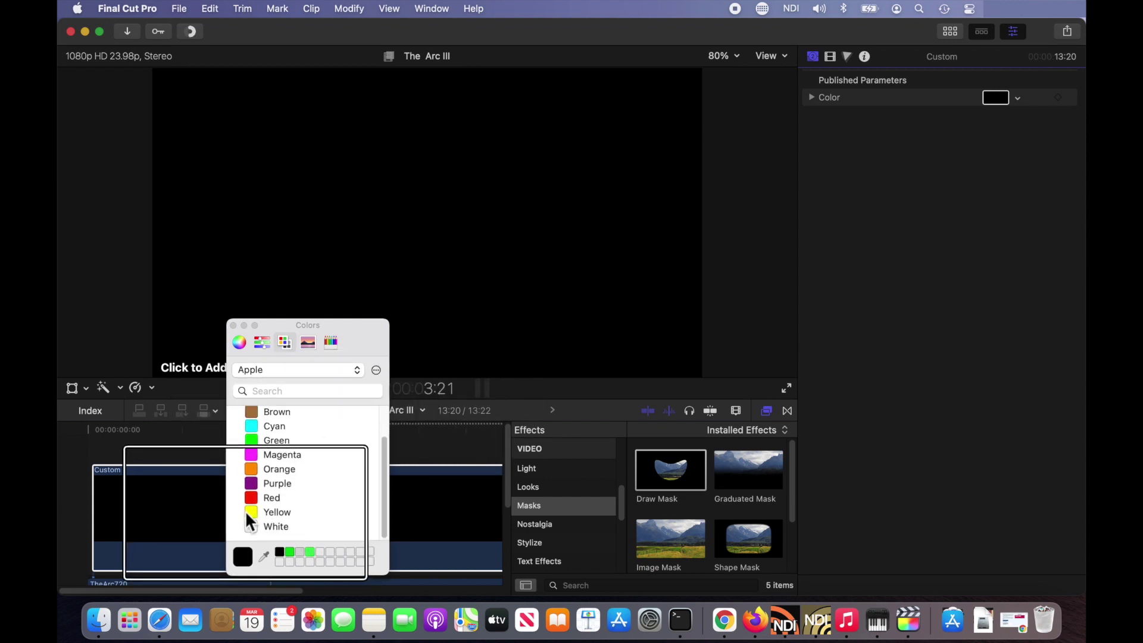
left_click(250, 513)
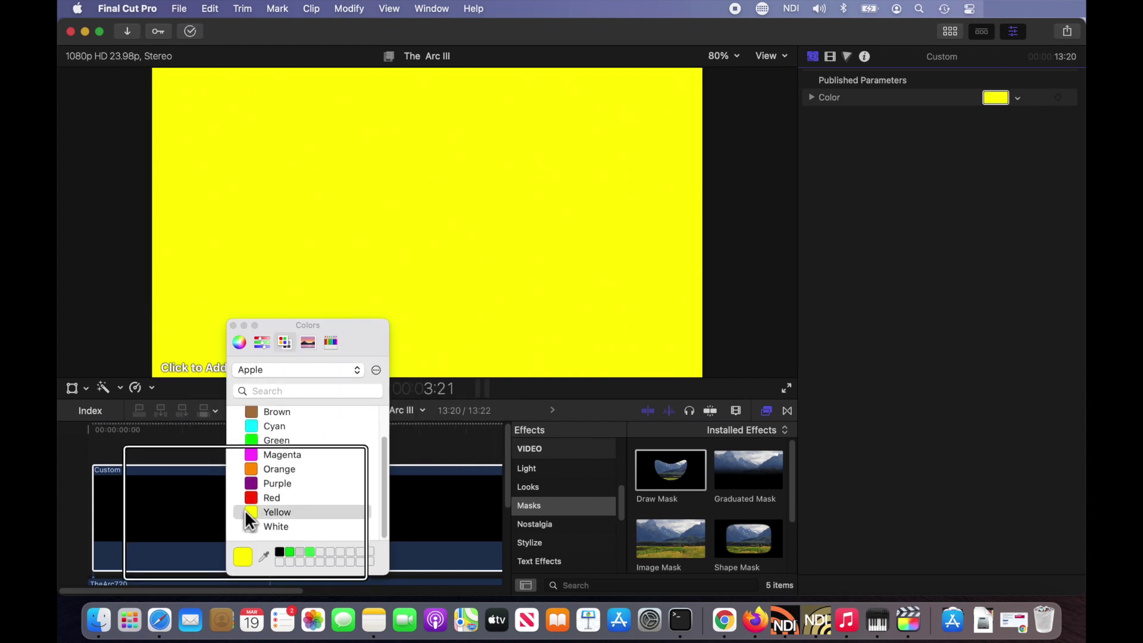
left_click(231, 326)
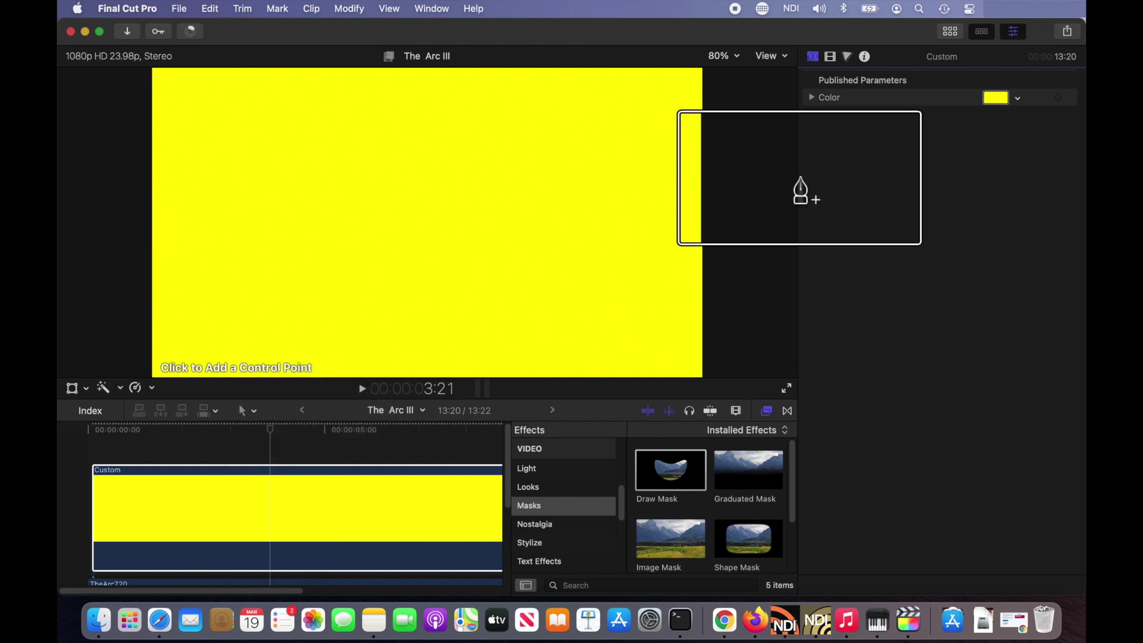
Lower the yellow layer's Compositing Opacity to about 60.77% in the Video Inspector
left_click(831, 57)
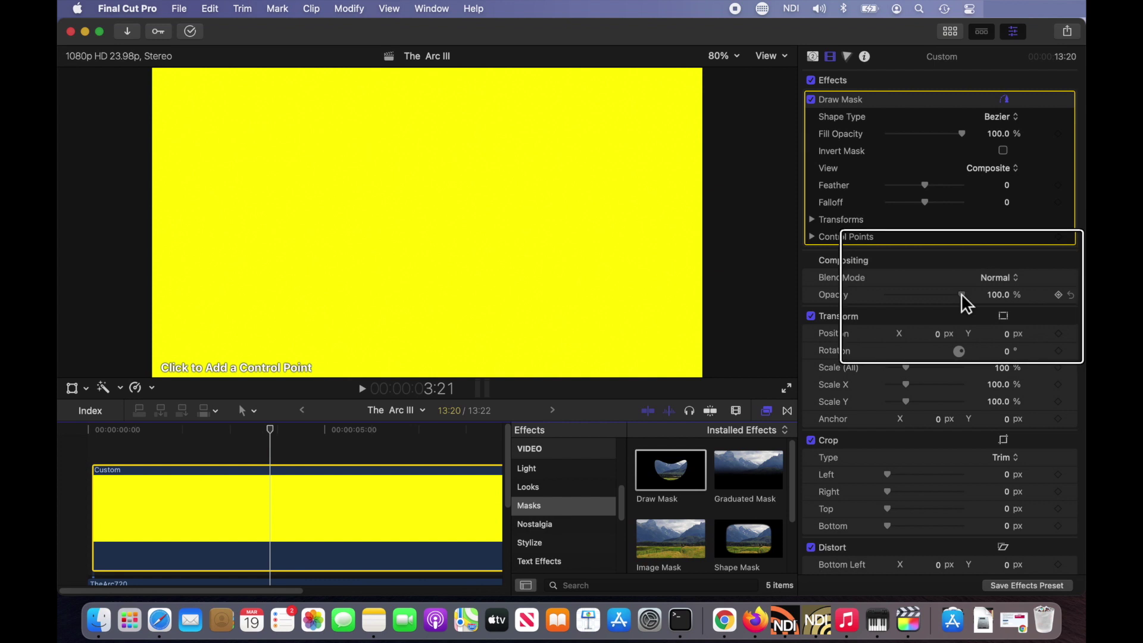
left_click_drag(961, 293, 930, 295)
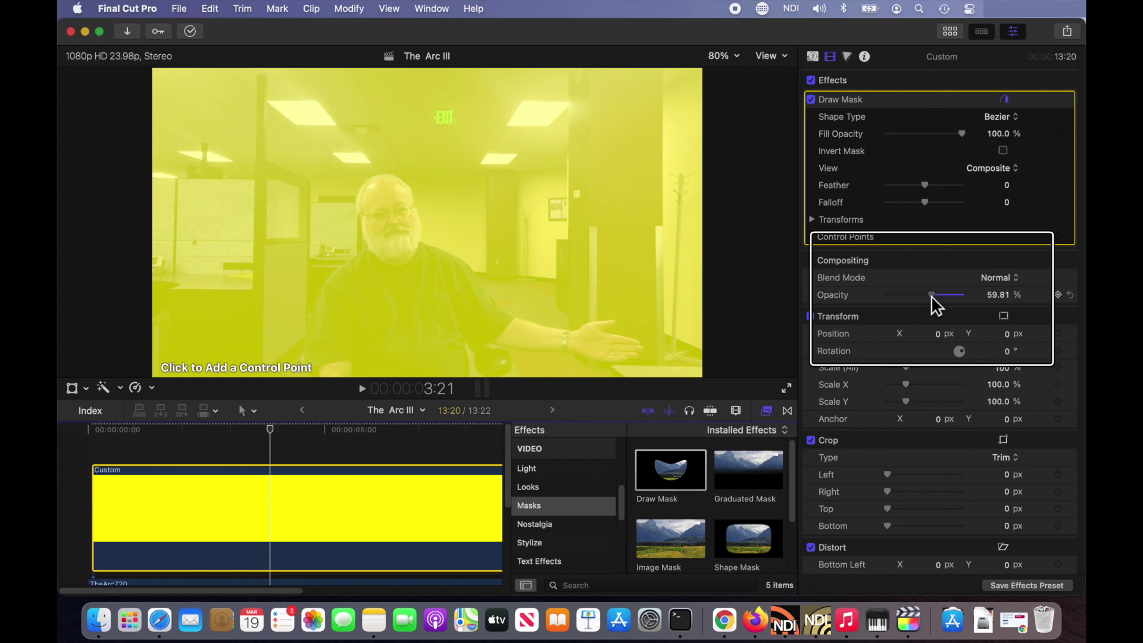
left_click_drag(932, 295, 933, 296)
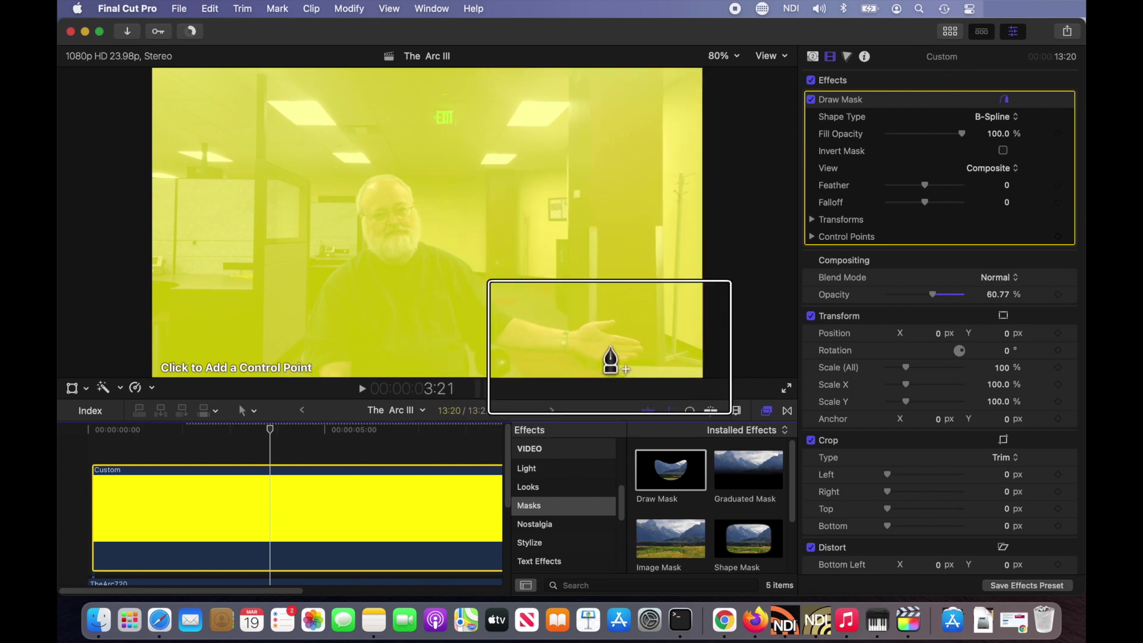
Place mask control points arching from the outstretched hand up over the head and down to the left
left_click(610, 346)
left_click(610, 302)
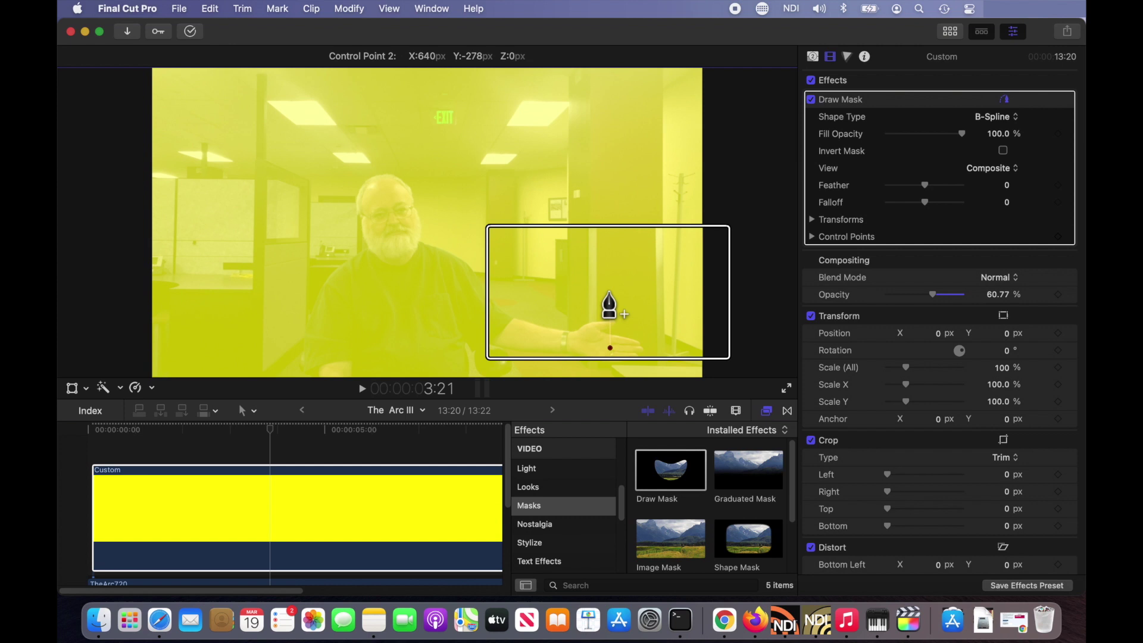
left_click(603, 250)
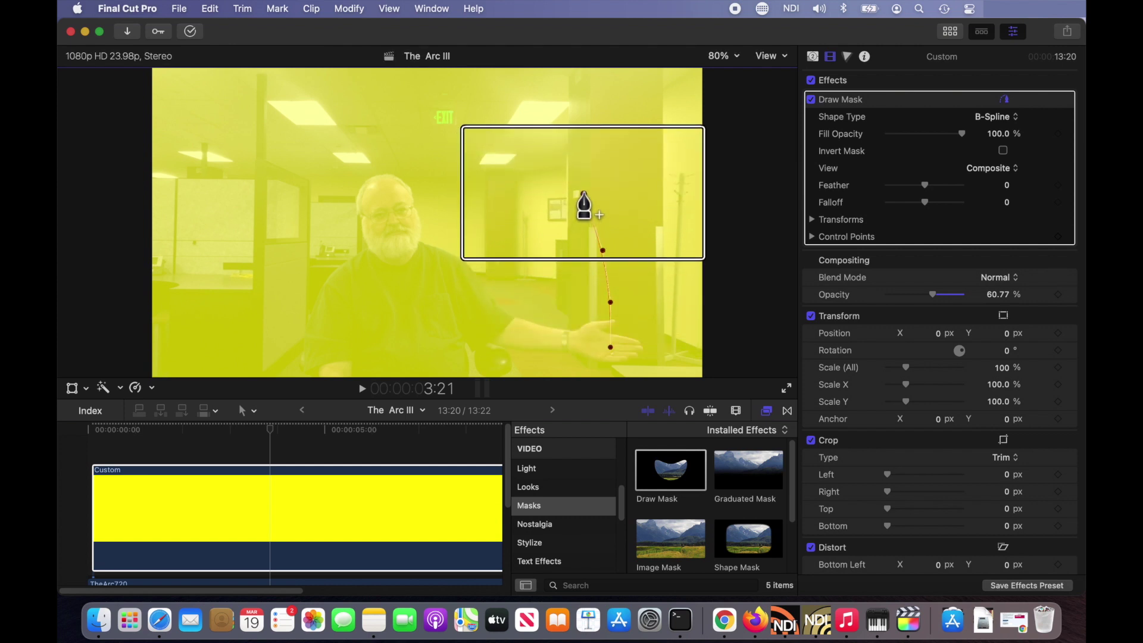
left_click(584, 194)
left_click(541, 147)
left_click(511, 134)
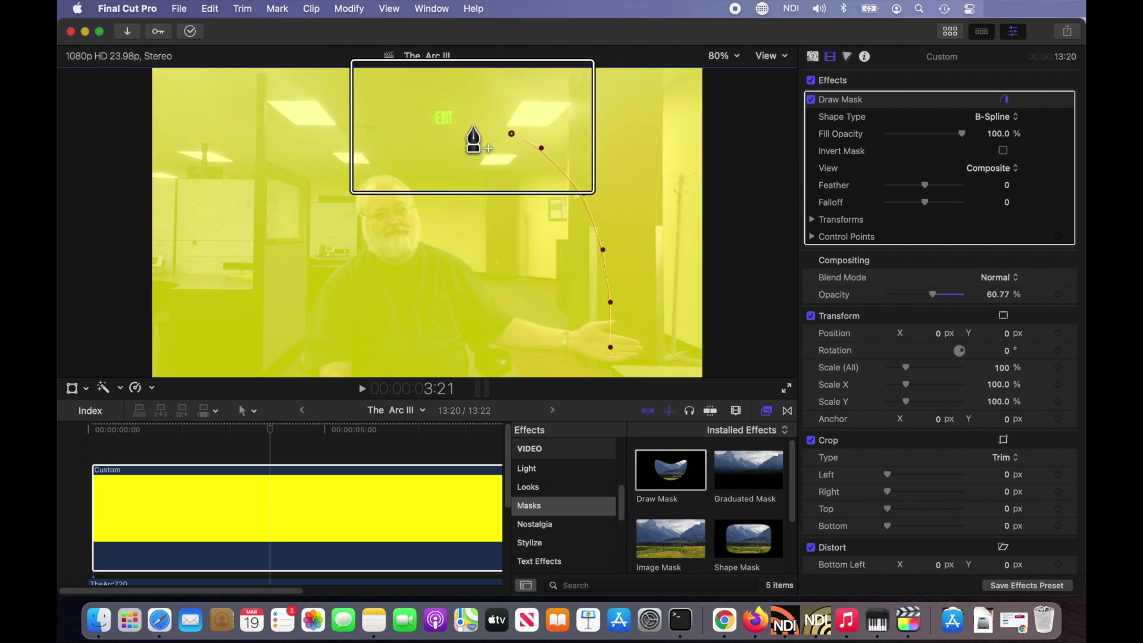
left_click(466, 124)
left_click(423, 121)
left_click(370, 128)
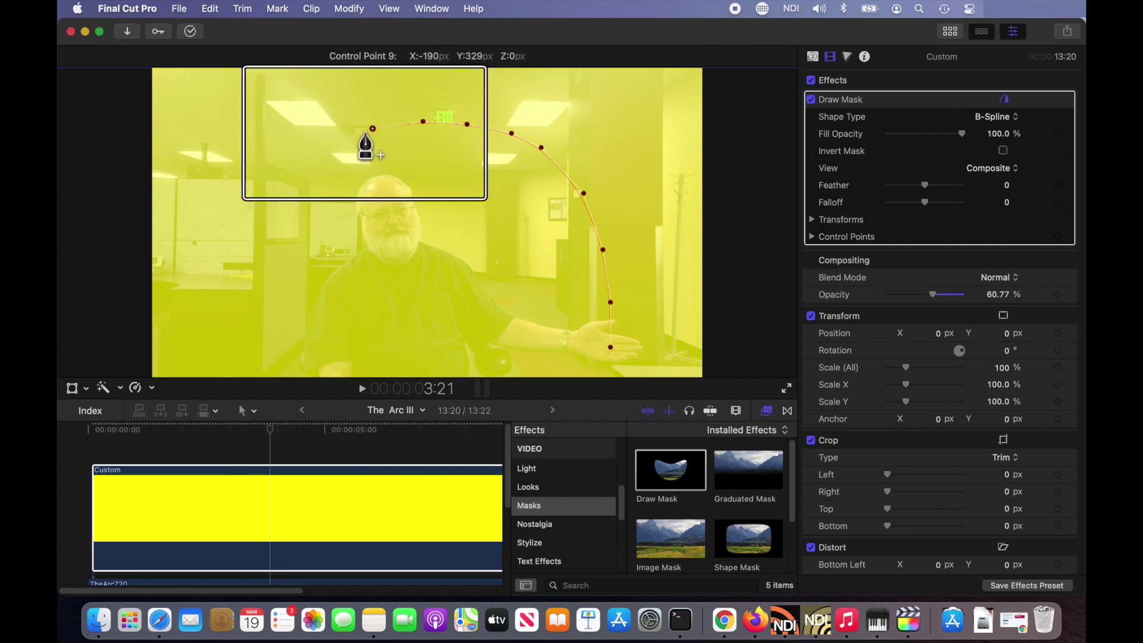
left_click(337, 140)
left_click(307, 154)
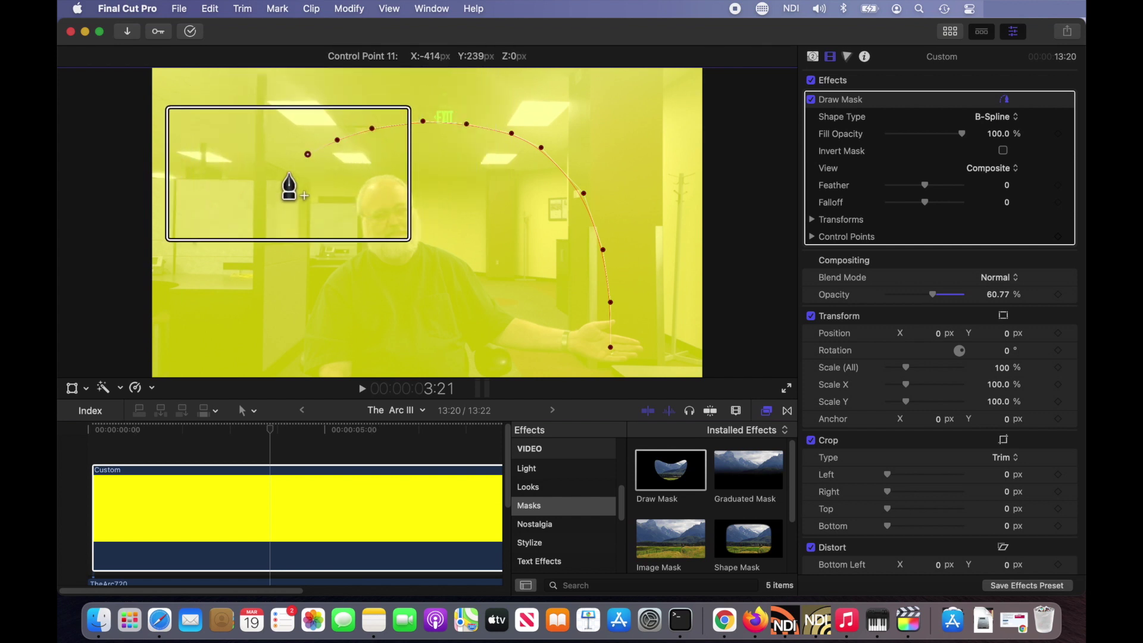
left_click(287, 178)
left_click(278, 191)
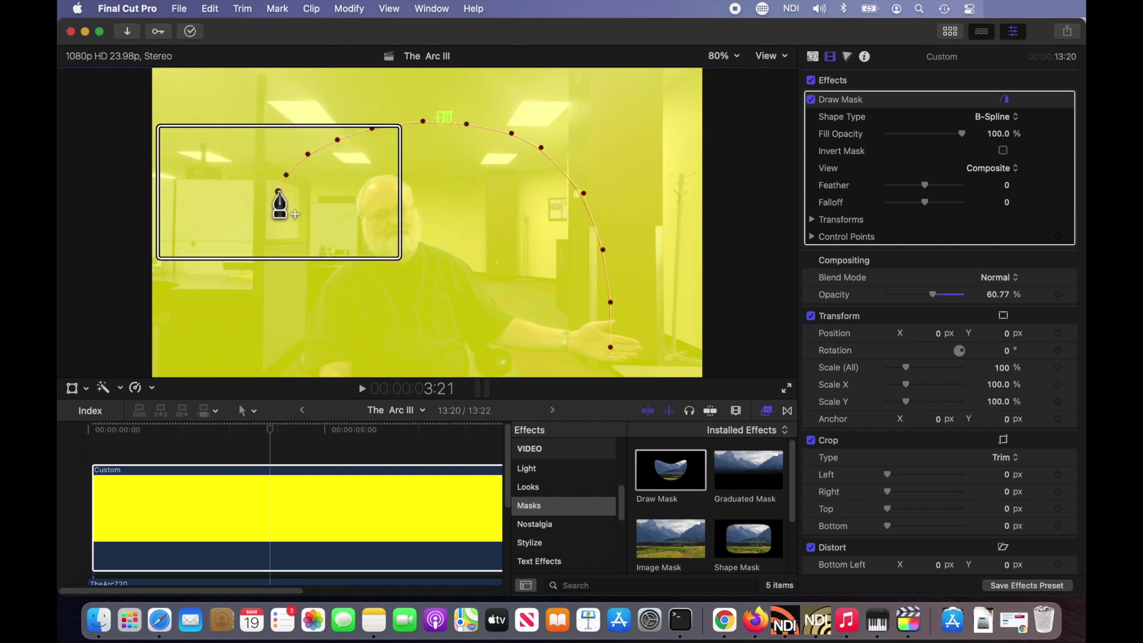
left_click(265, 434)
Scrub through the wave and adjust the arc's points to follow the hand's path
mouse_move(266, 432)
left_mouse_down()
mouse_move(249, 434)
mouse_move(361, 447)
left_mouse_up()
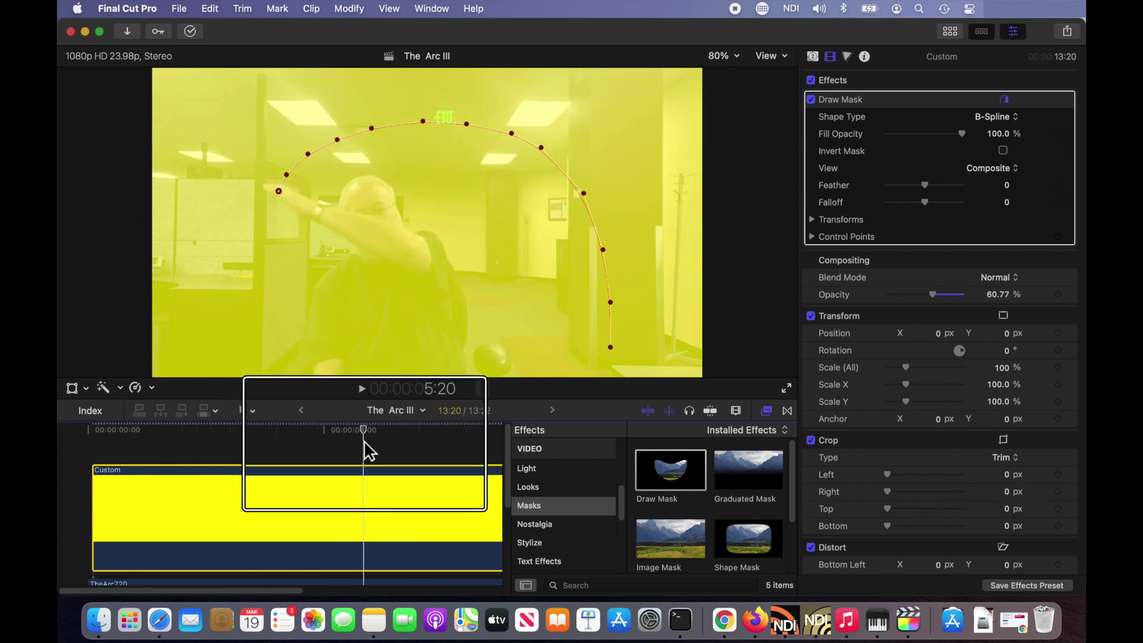
left_click_drag(360, 441, 328, 440)
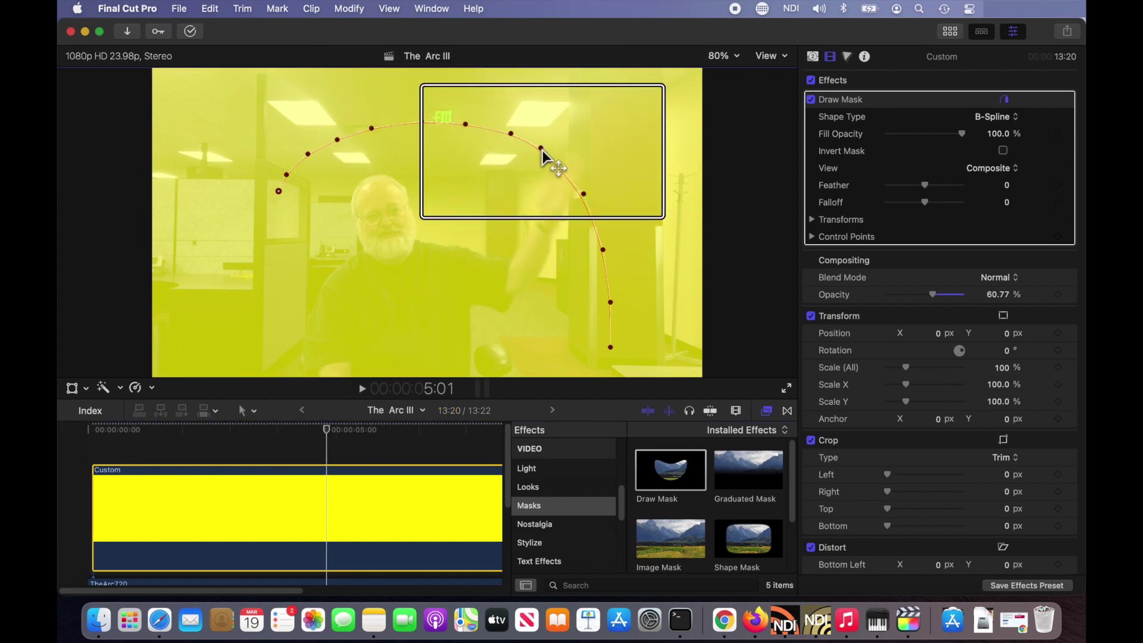
mouse_move(540, 149)
left_mouse_down()
mouse_move(460, 128)
mouse_move(369, 131)
mouse_move(308, 161)
mouse_move(286, 195)
left_mouse_up()
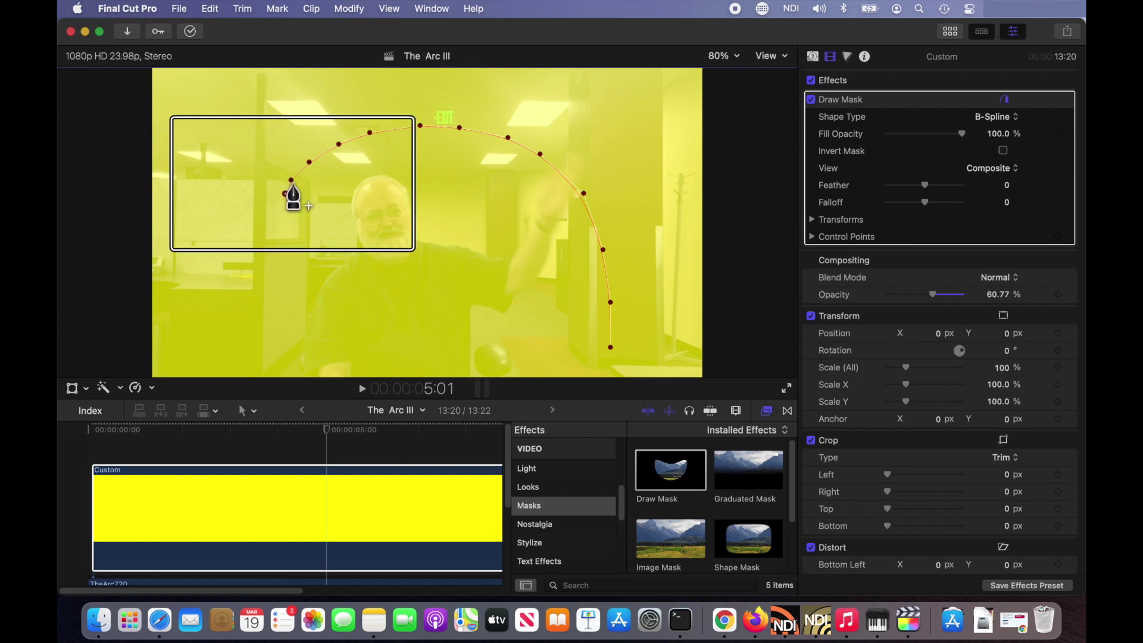
left_click(308, 435)
left_click_drag(309, 435, 358, 427)
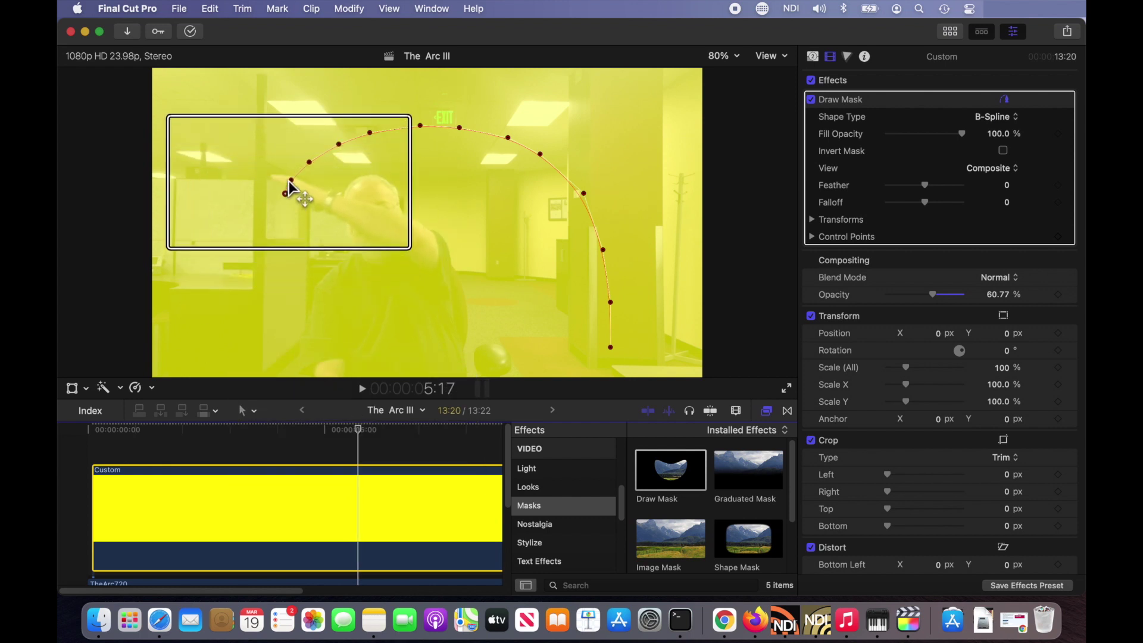
mouse_move(290, 179)
left_mouse_down()
mouse_move(311, 161)
mouse_move(298, 188)
left_mouse_up()
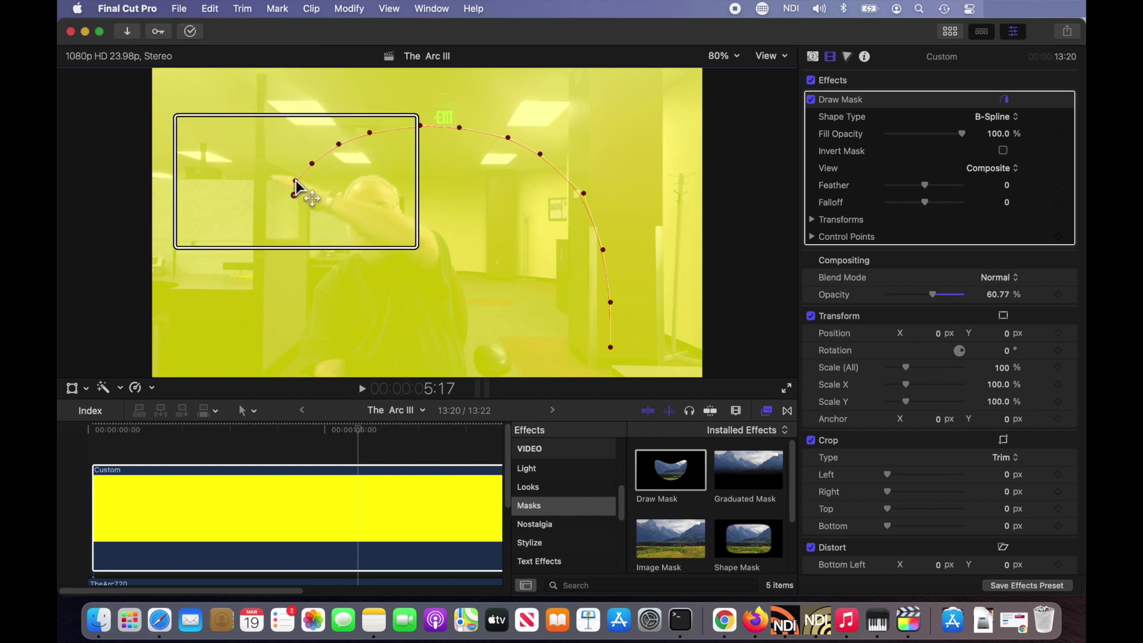
left_click(296, 190)
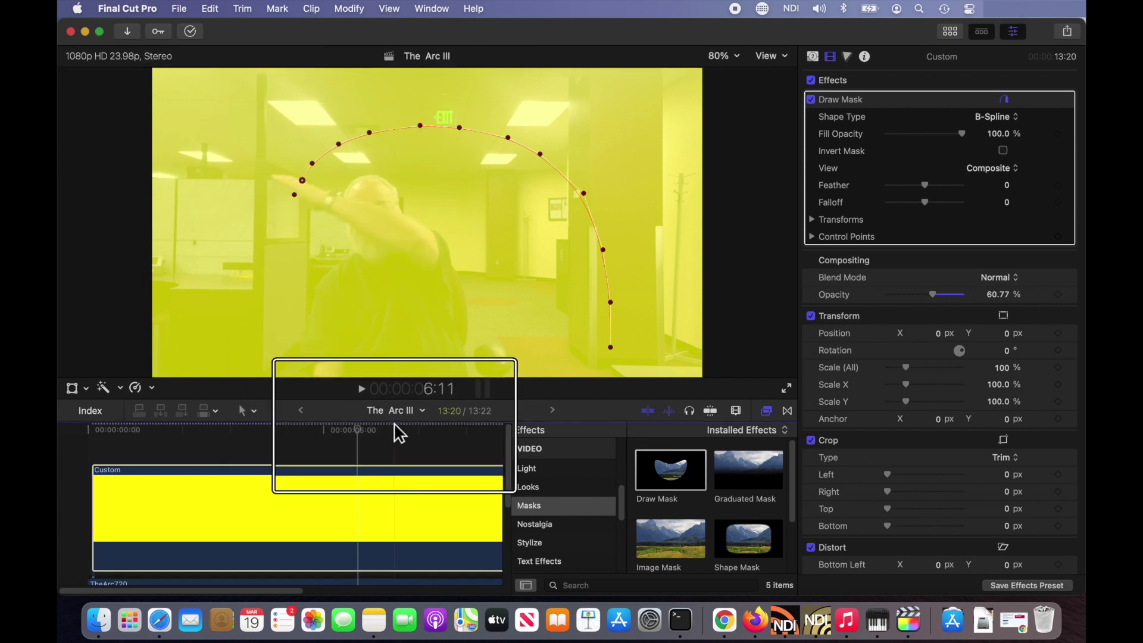
mouse_move(357, 431)
left_mouse_down()
mouse_move(376, 436)
mouse_move(311, 431)
left_mouse_up()
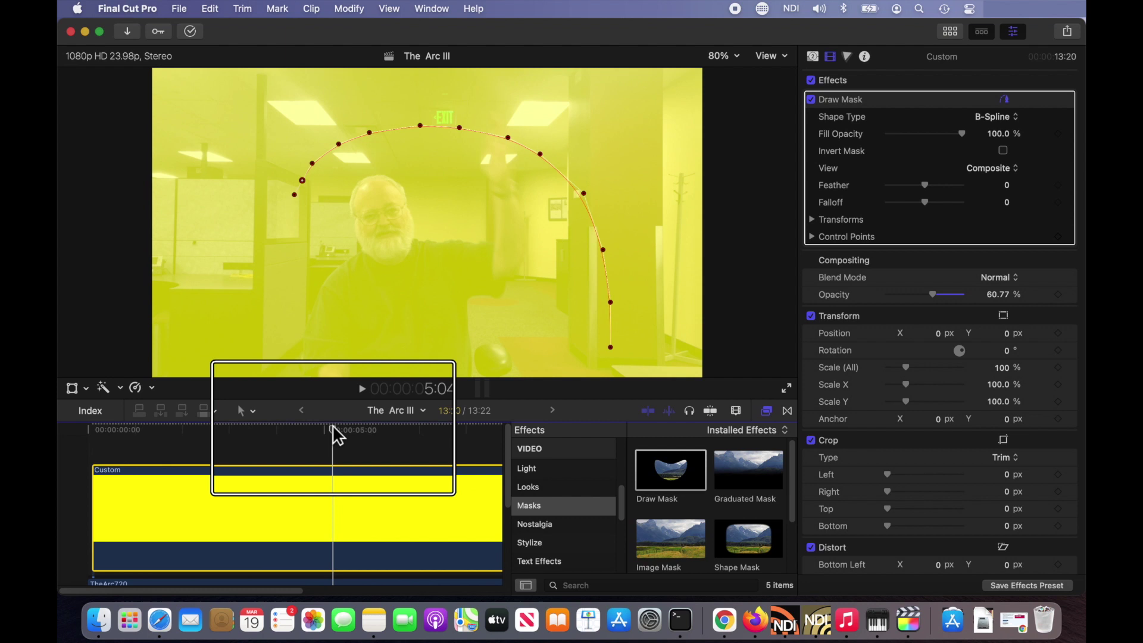
Add an inner row of points back down to the hand and close the mask into a thin arc band
left_click(300, 202)
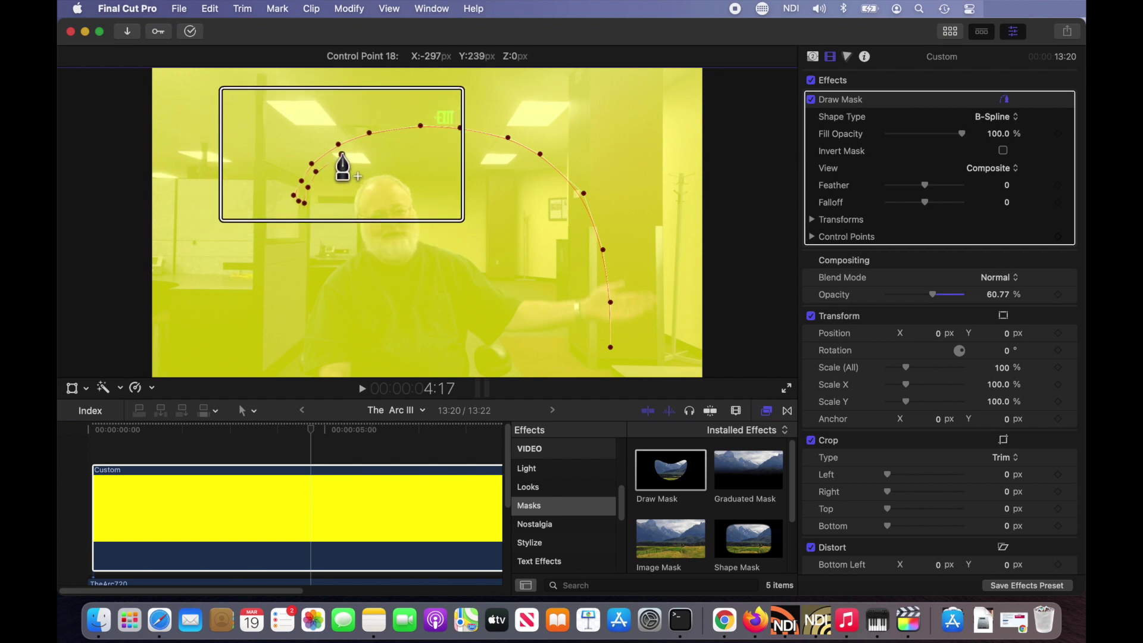
left_click(342, 155)
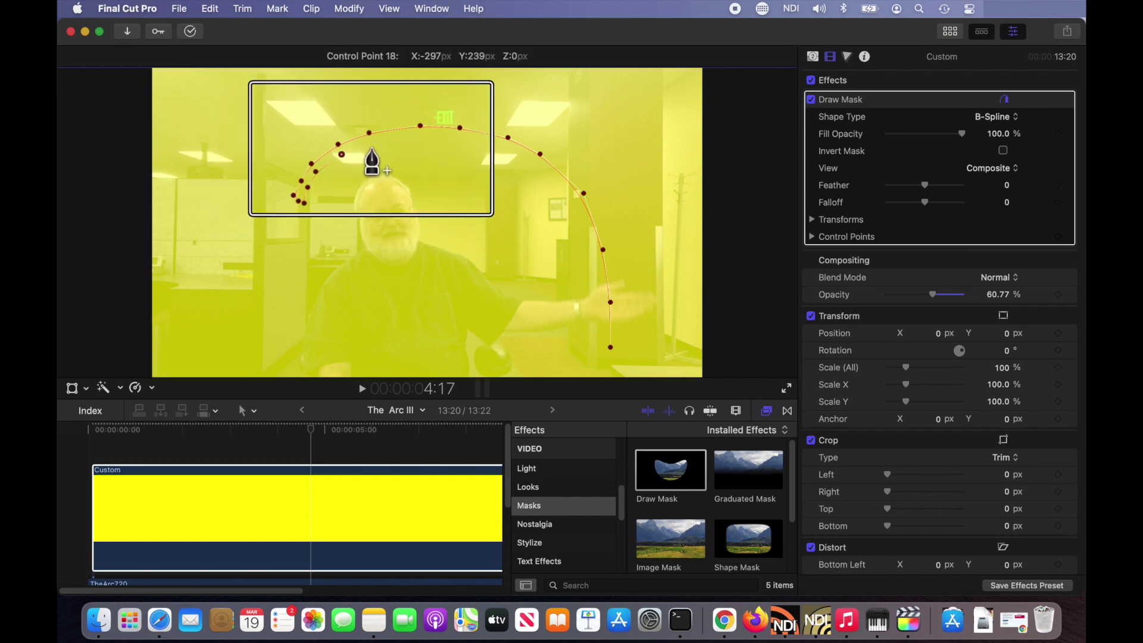
left_click(421, 136)
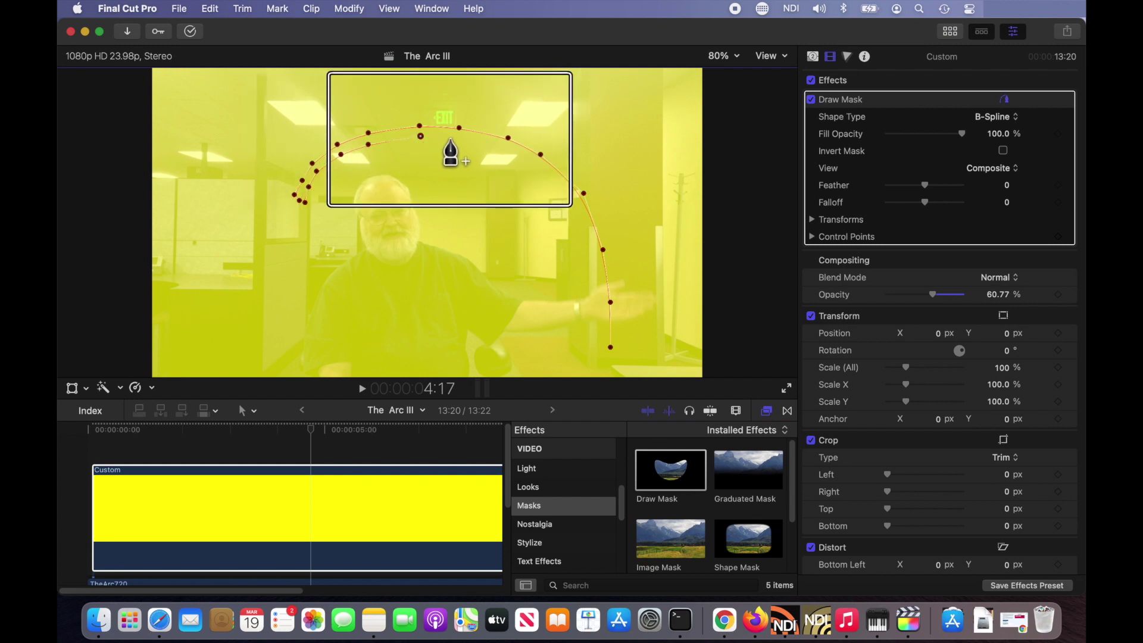
left_click(460, 139)
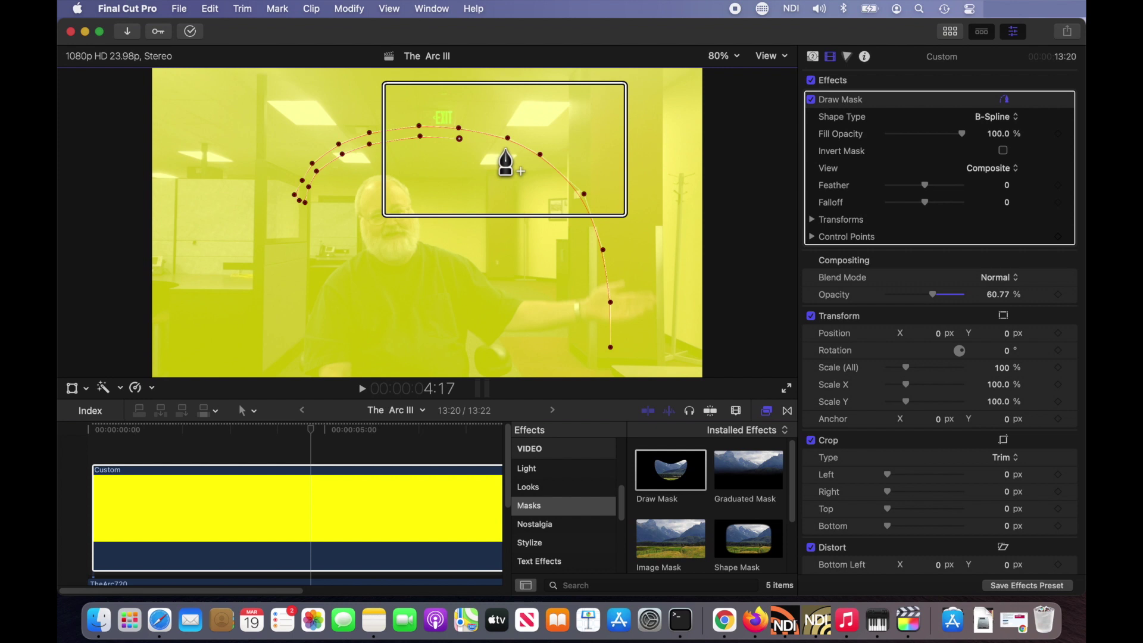
left_click(504, 151)
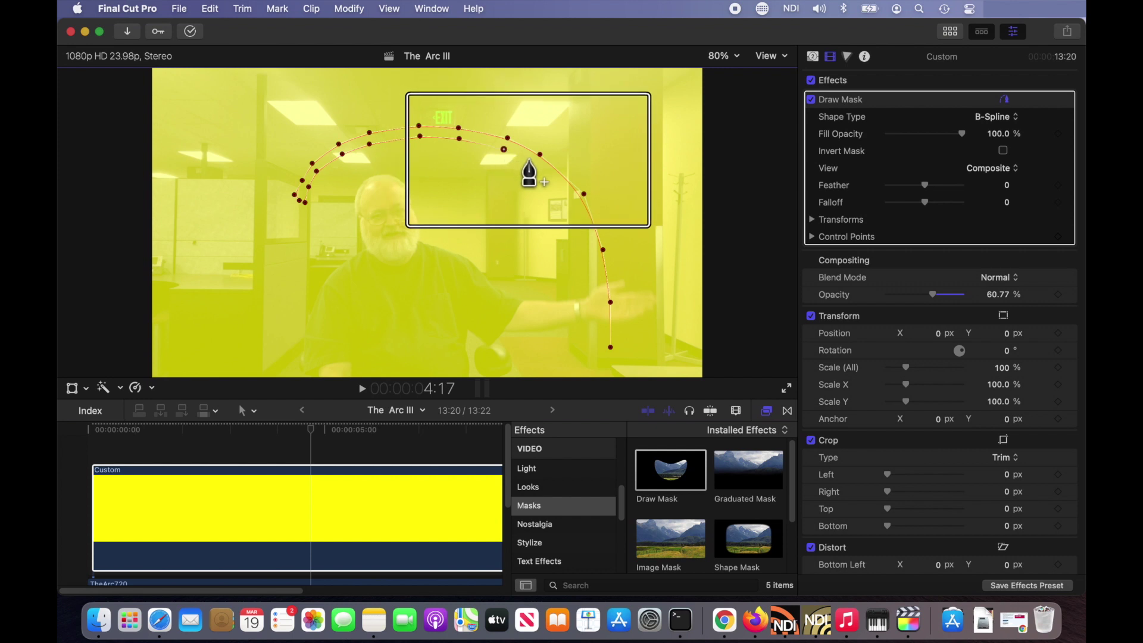
left_click(569, 202)
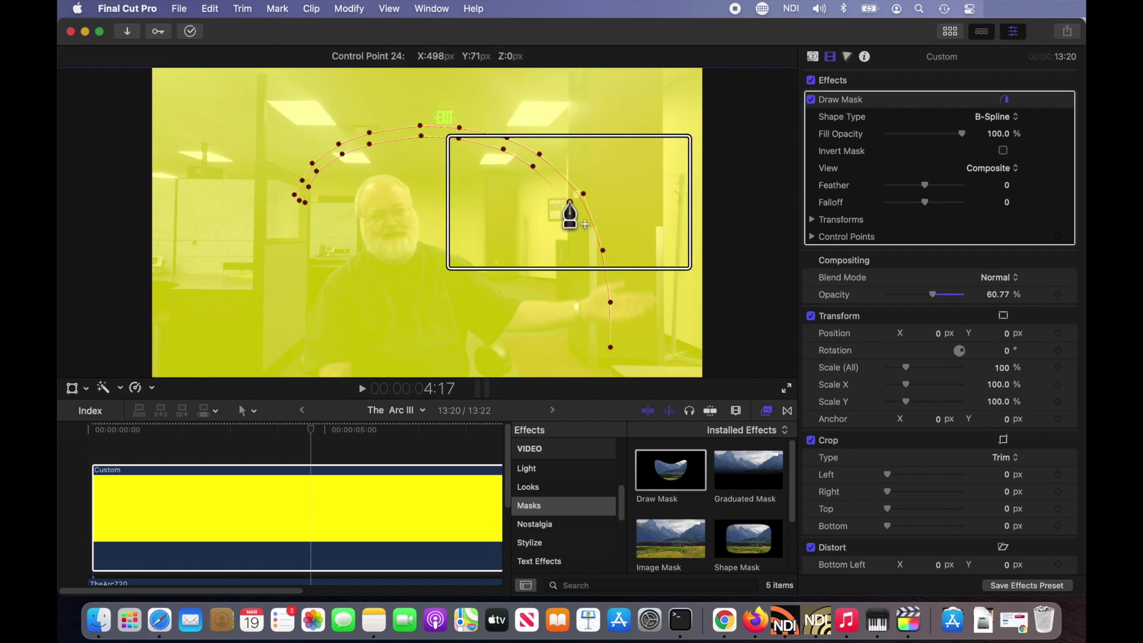
left_click(585, 251)
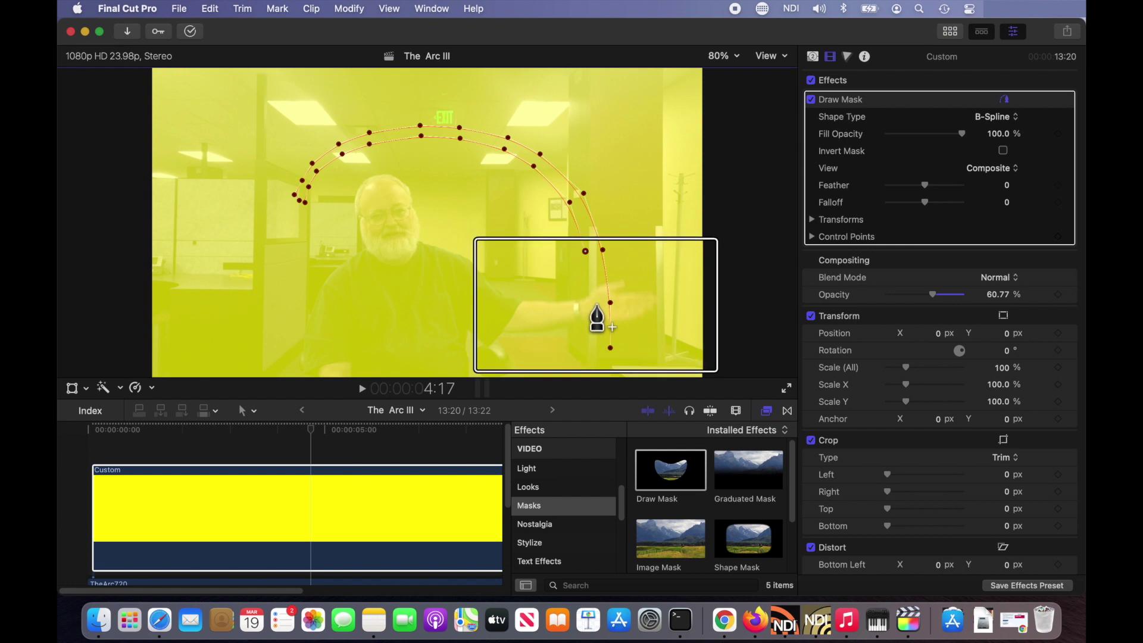
left_click(596, 304)
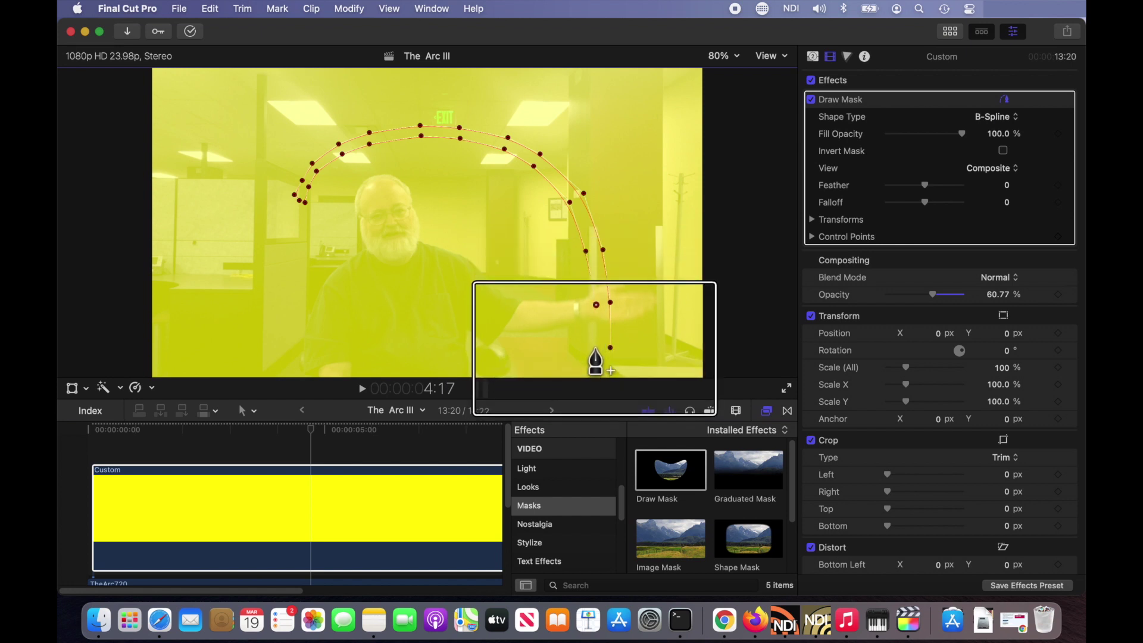
left_click(597, 347)
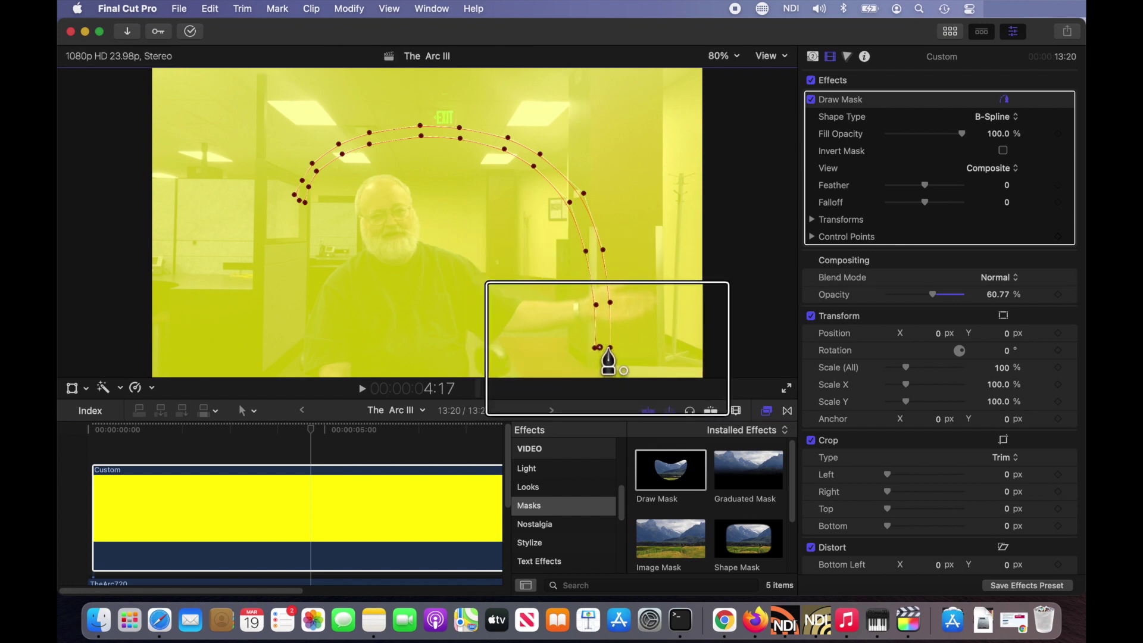
left_click(608, 347)
left_click(603, 355)
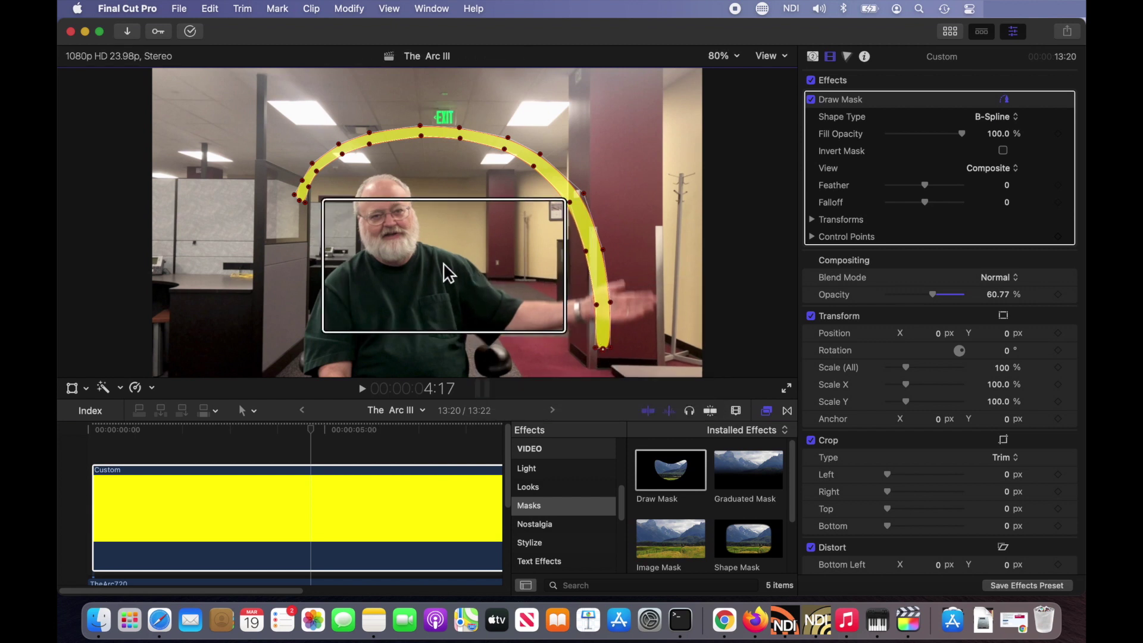
Check the arc on the hand-outstretched frame and raise Compositing Opacity back to 100%
left_click(319, 172)
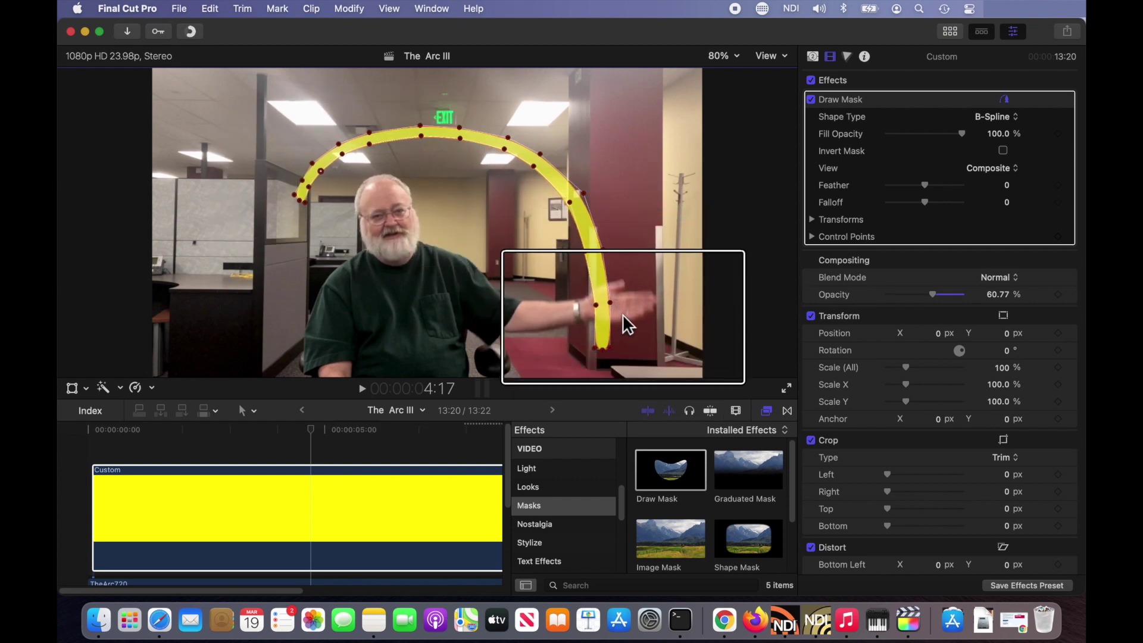
left_click(322, 431)
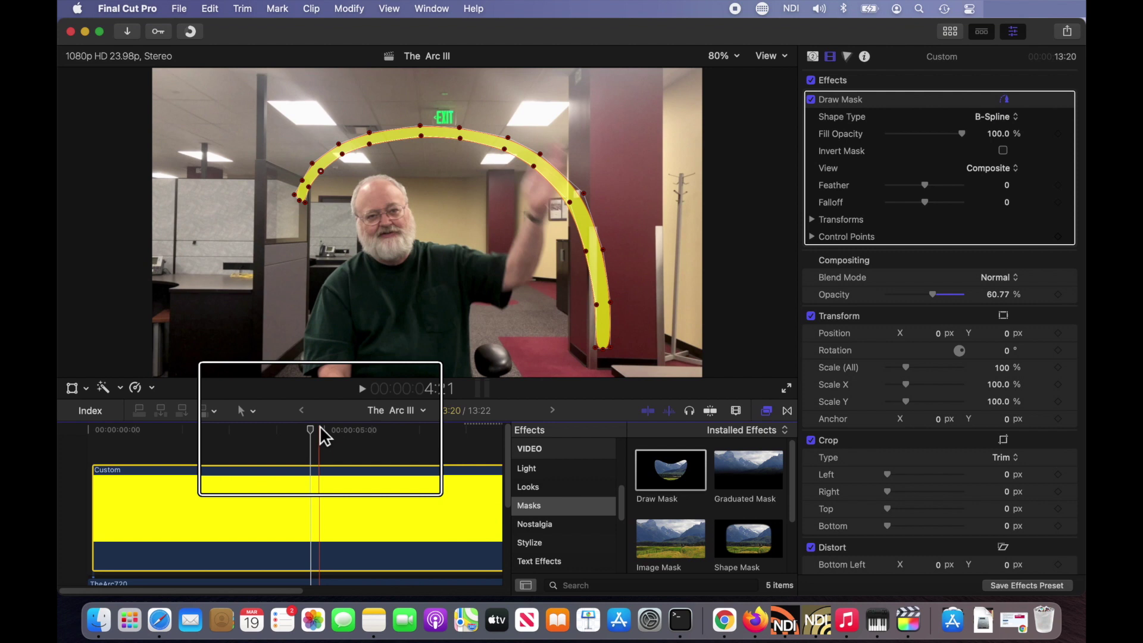
left_click_drag(312, 429, 305, 430)
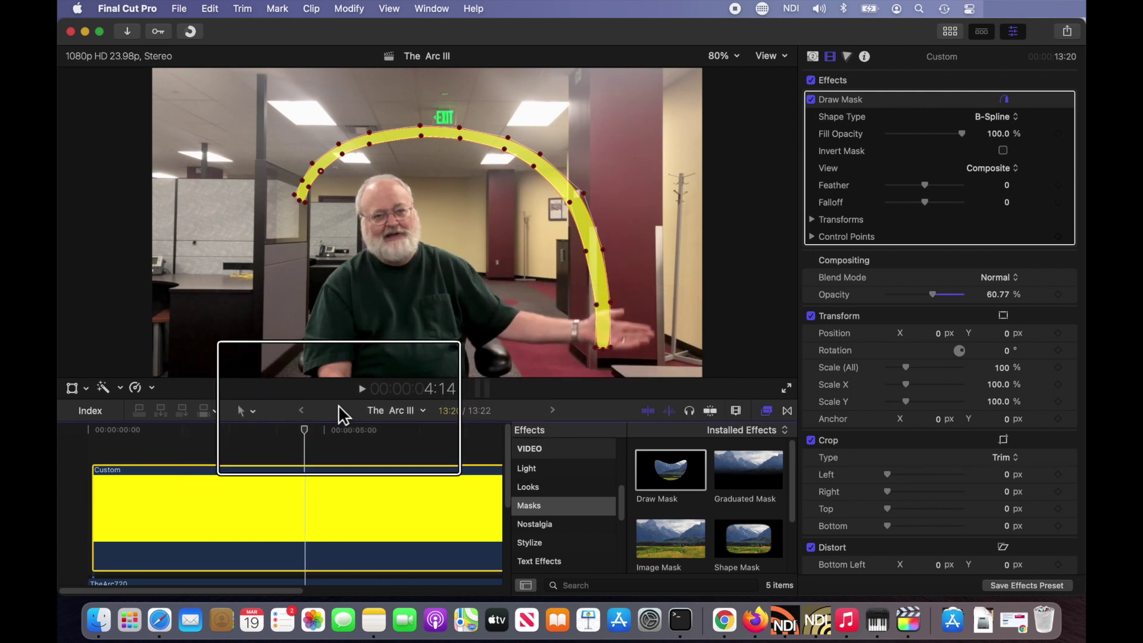
left_click(307, 432)
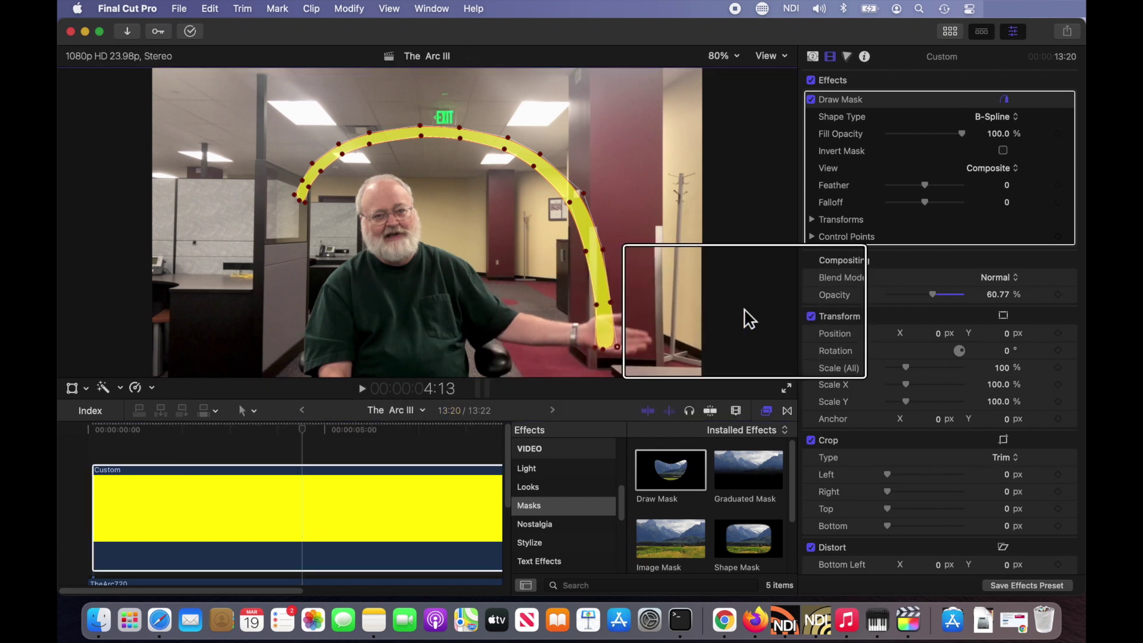
left_click_drag(930, 294, 966, 293)
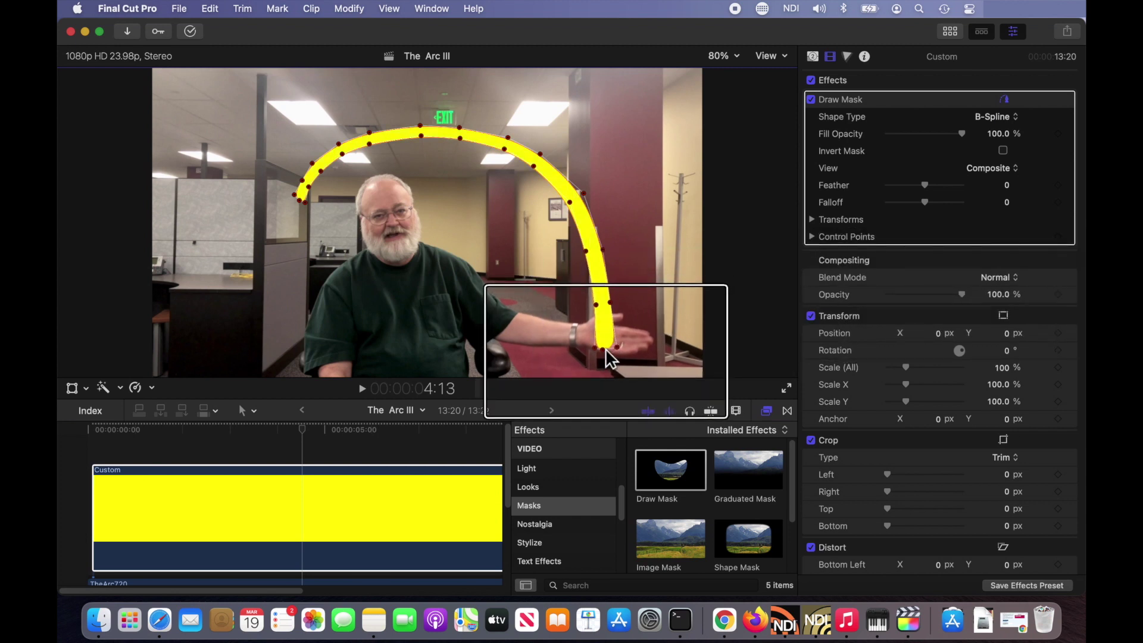
Zoom the viewer to 100% then 200% and bring the arc's end at the hand into view
left_click(731, 55)
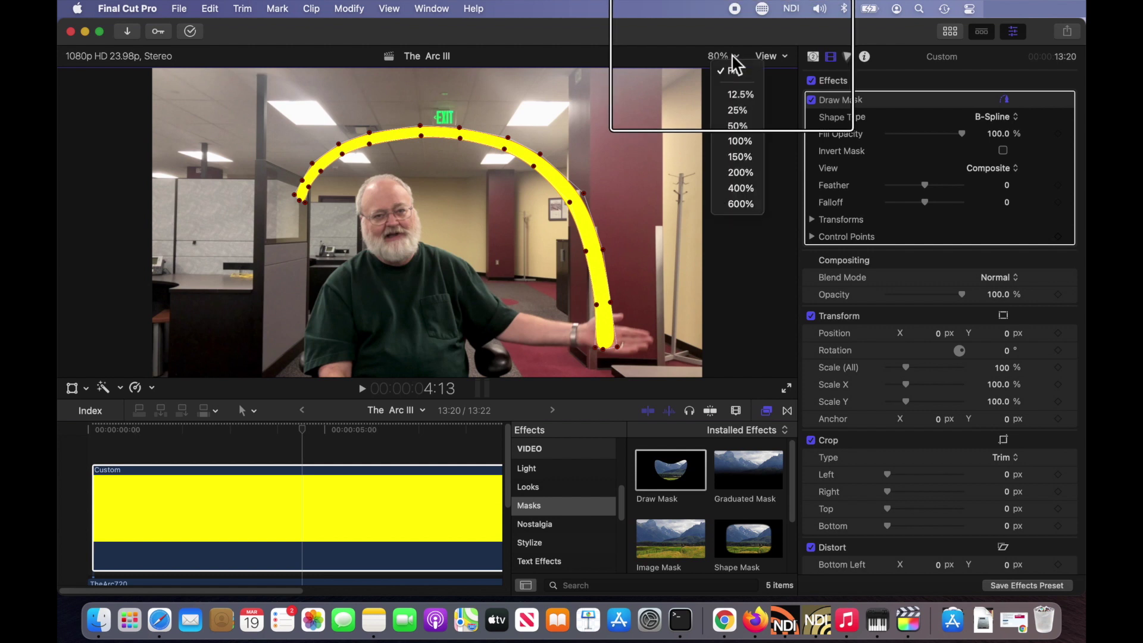
left_click(739, 142)
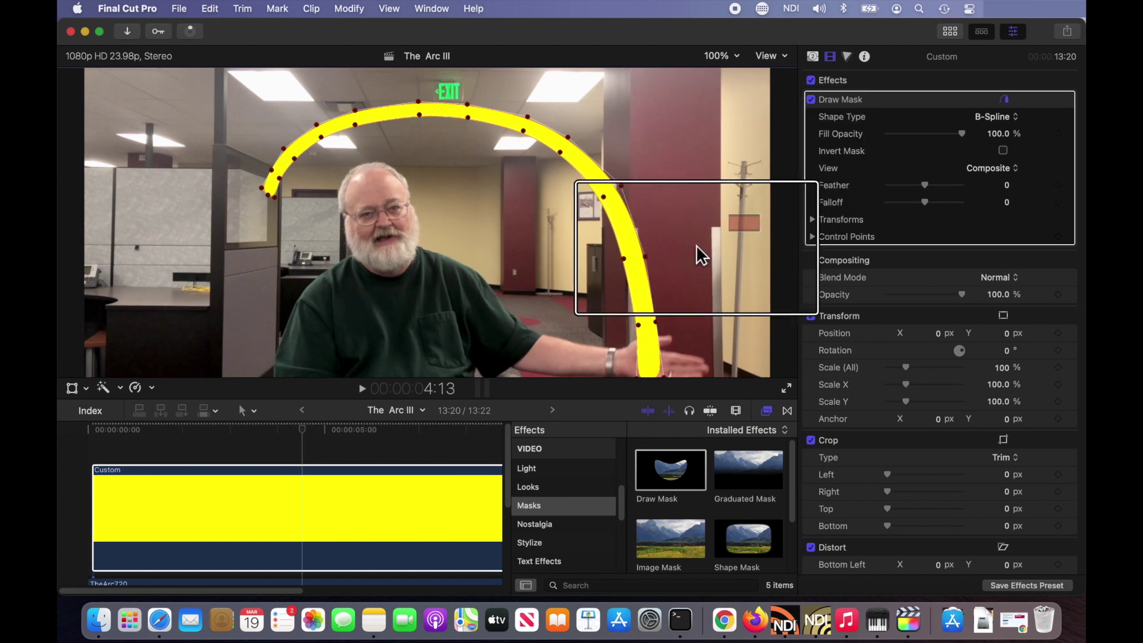
left_click_drag(749, 263, 750, 232)
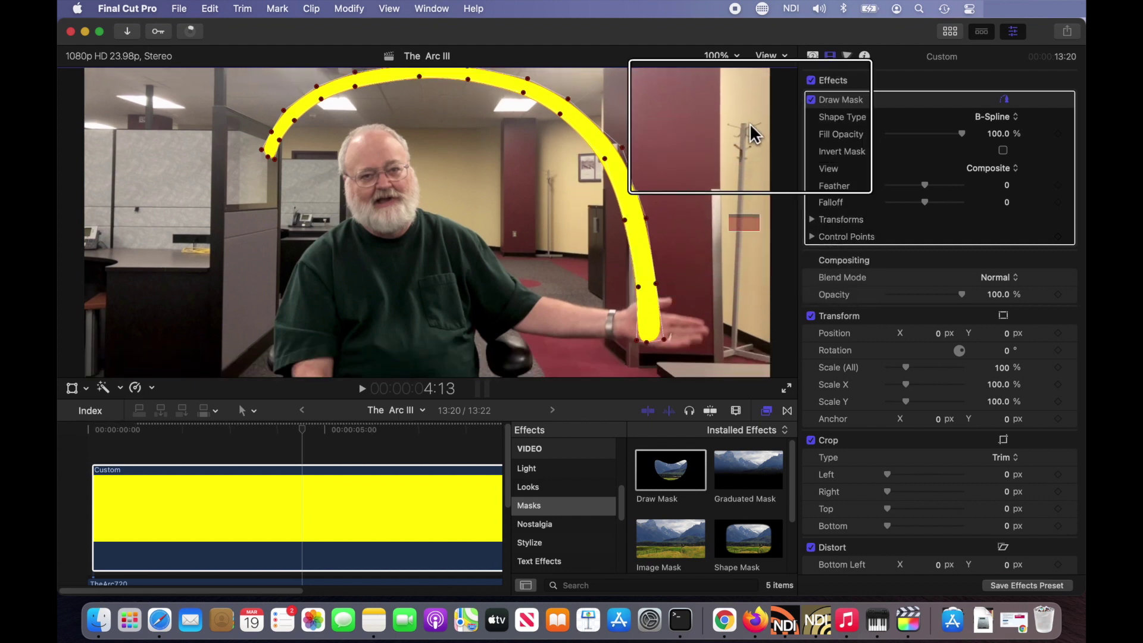
left_click(719, 57)
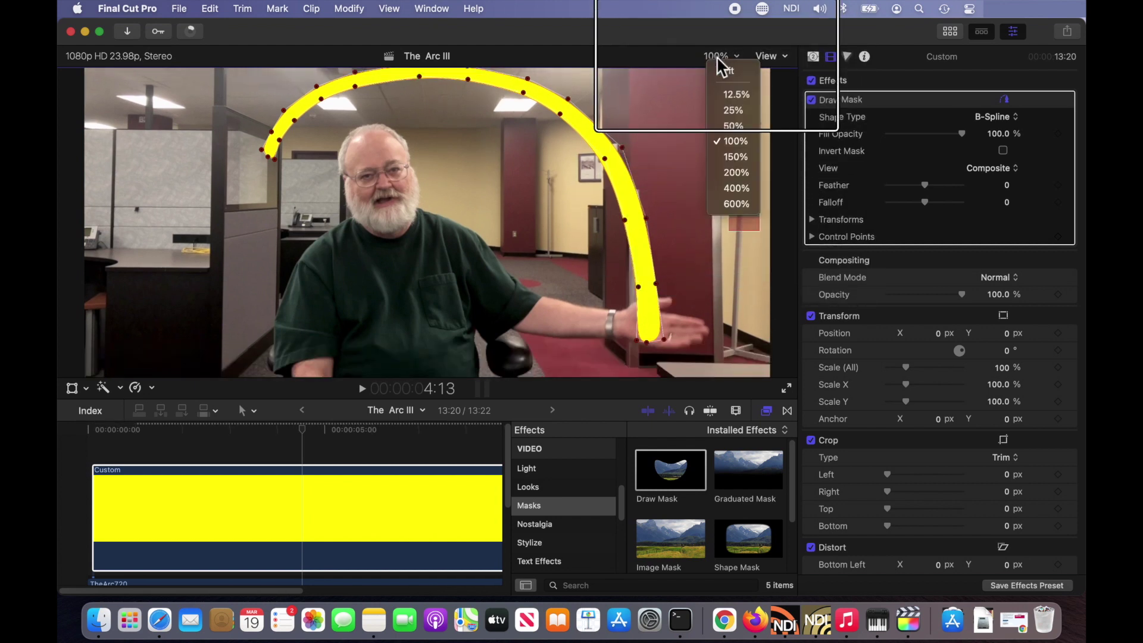
left_click(736, 172)
left_click_drag(783, 220, 747, 228)
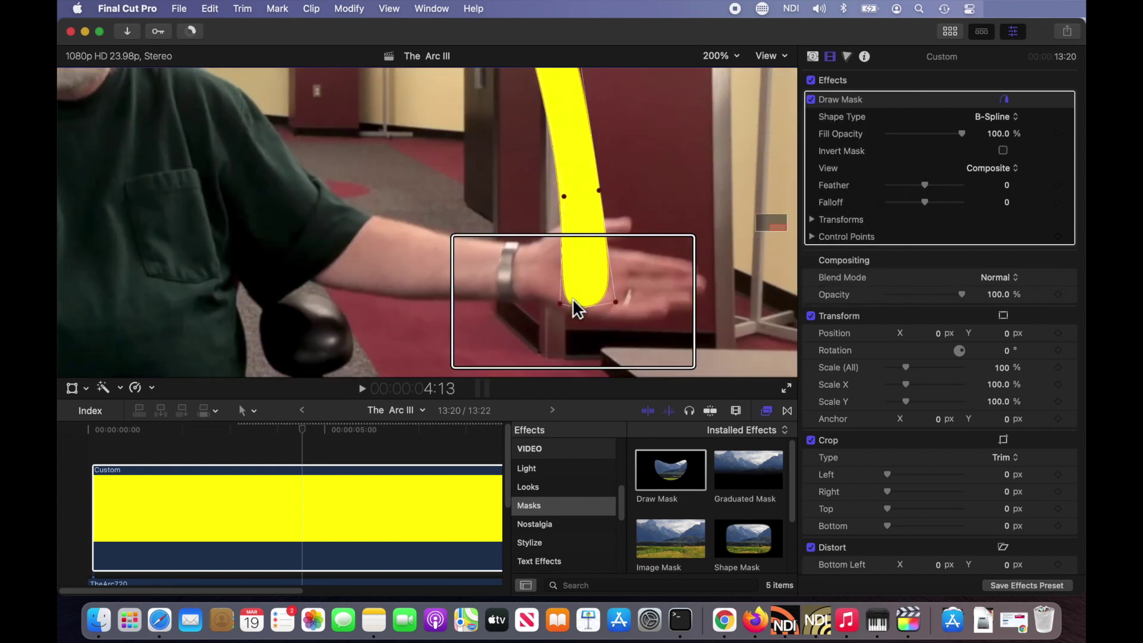
Drag the arc's bottom control points so its lower end tapers neatly onto the hand
mouse_move(582, 309)
left_mouse_down()
mouse_move(621, 305)
mouse_move(599, 293)
left_mouse_up()
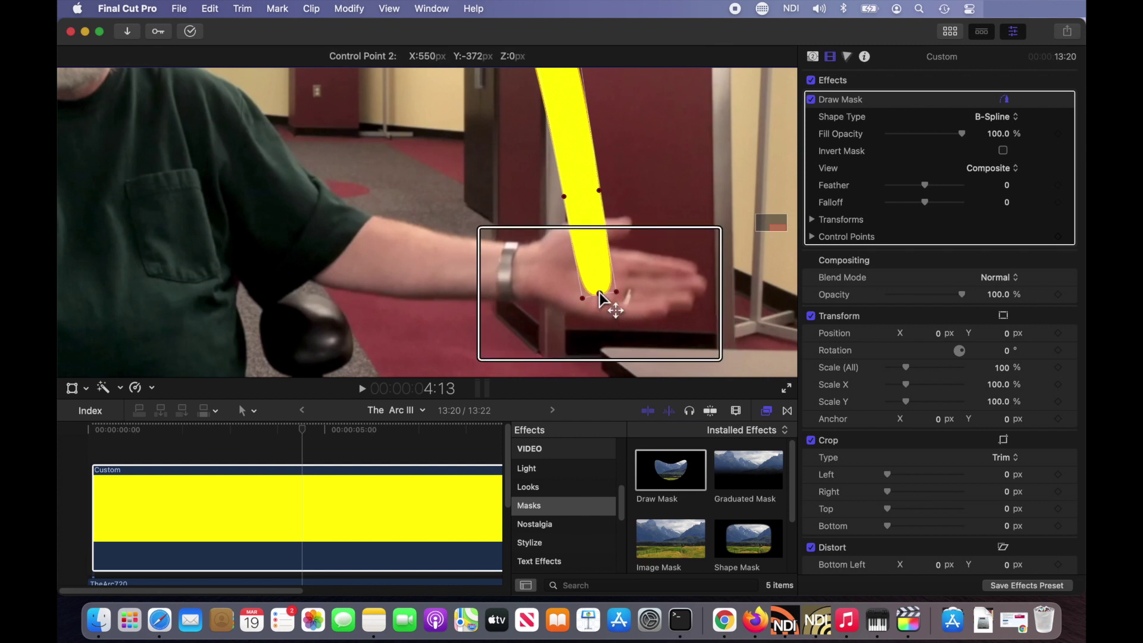
left_click(567, 195)
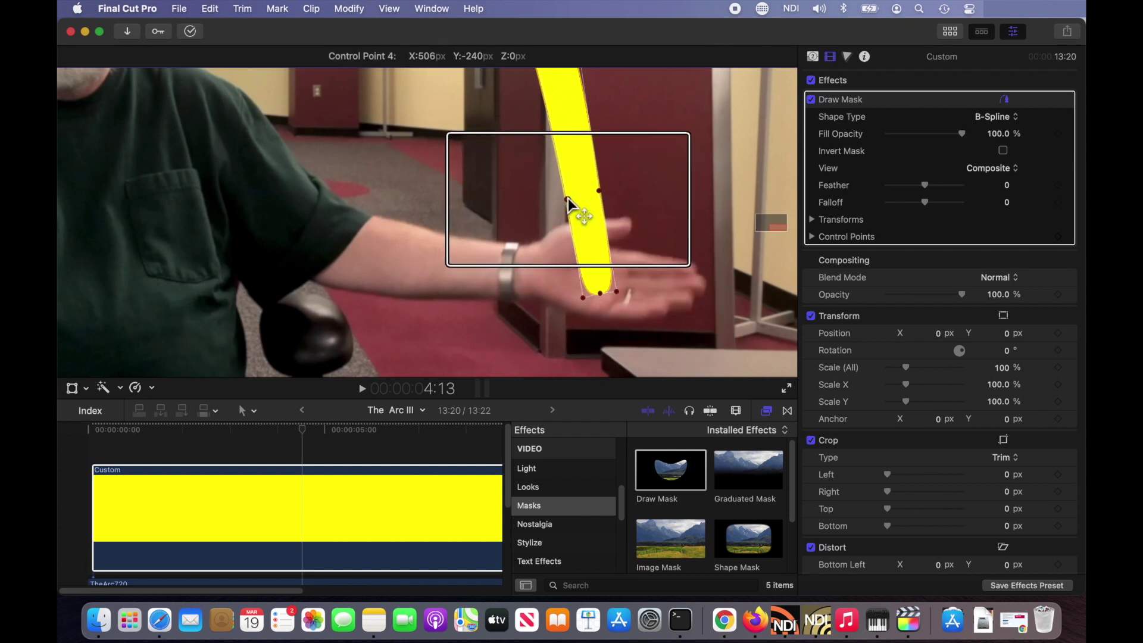
mouse_move(574, 195)
left_mouse_down()
mouse_move(599, 191)
mouse_move(598, 202)
left_mouse_up()
left_click(572, 195)
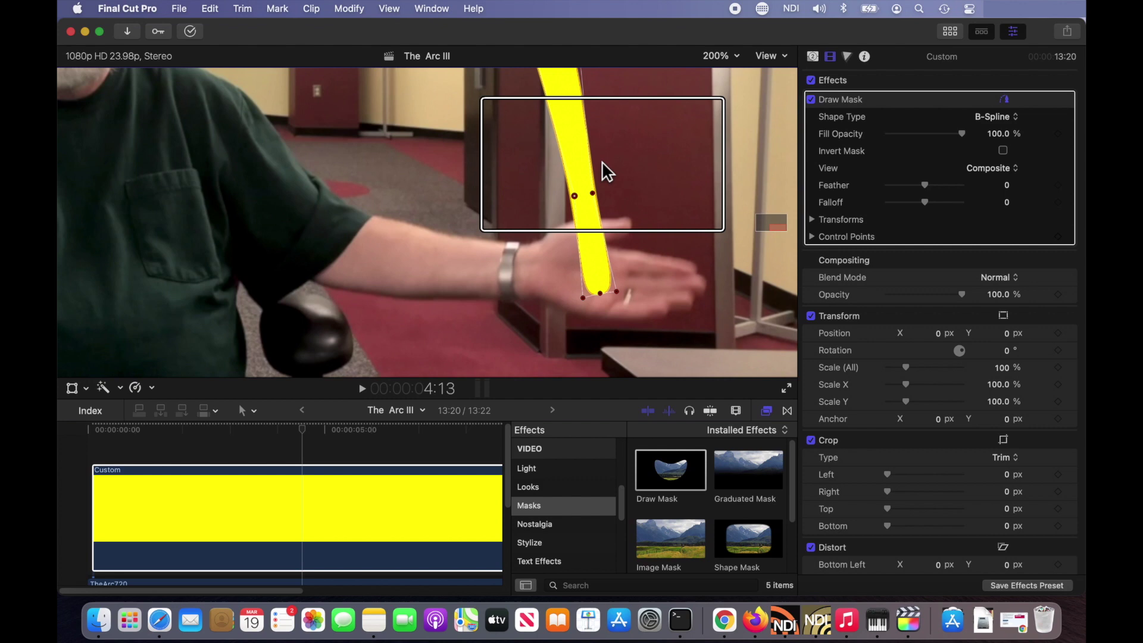
left_click_drag(746, 219, 763, 219)
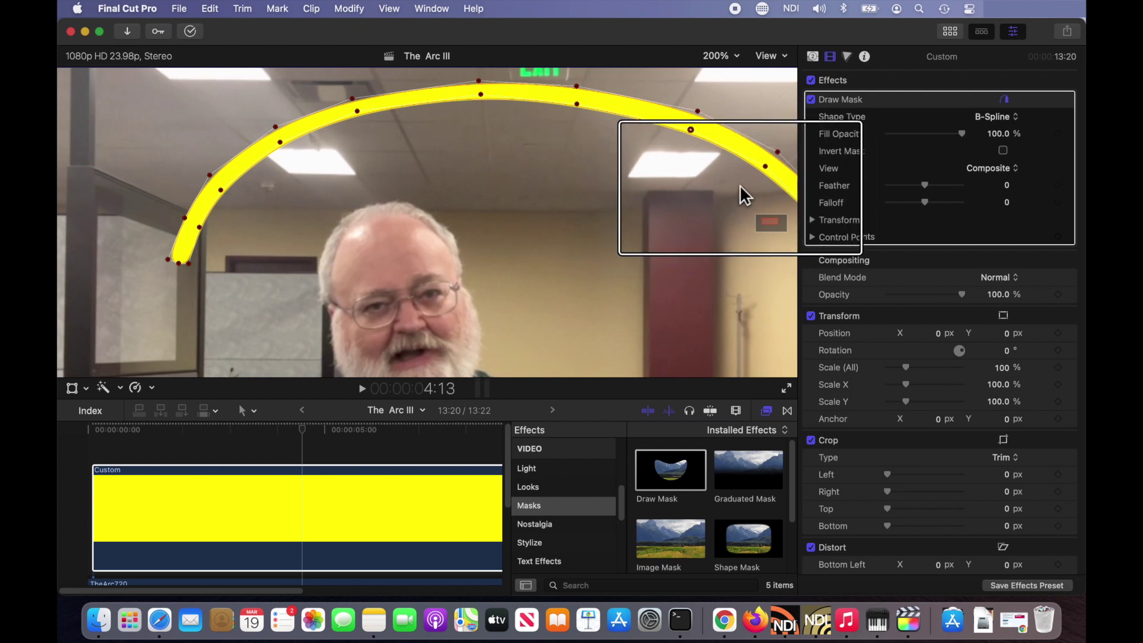
left_click(714, 55)
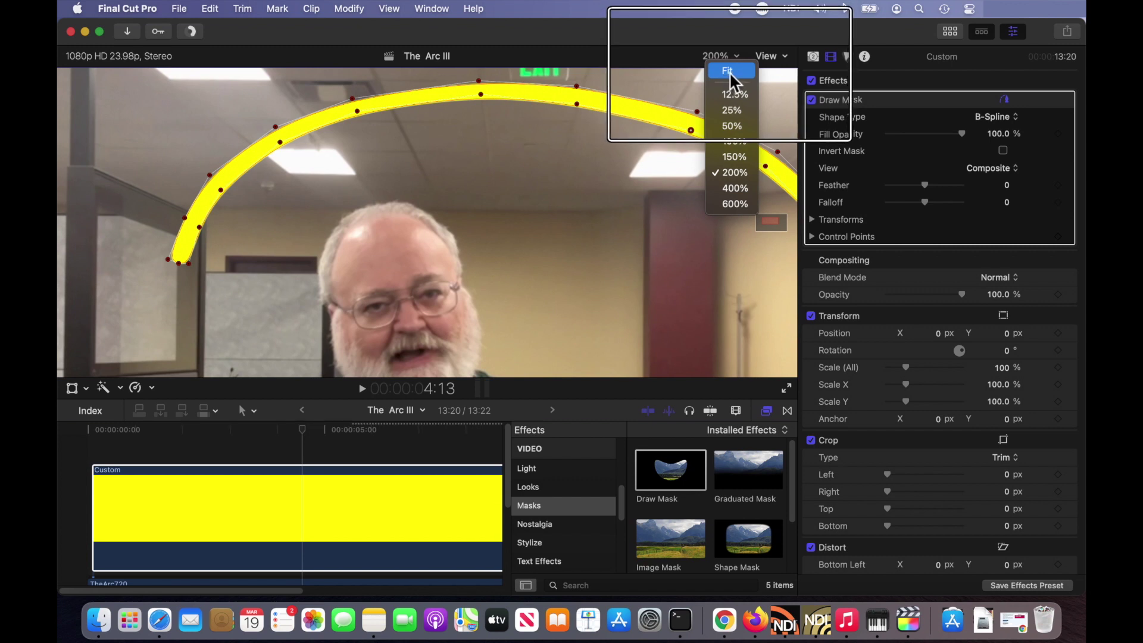
Fit the frame, nudge the arc's end point at the hand, and scrub neighbouring frames to check it
left_click(722, 71)
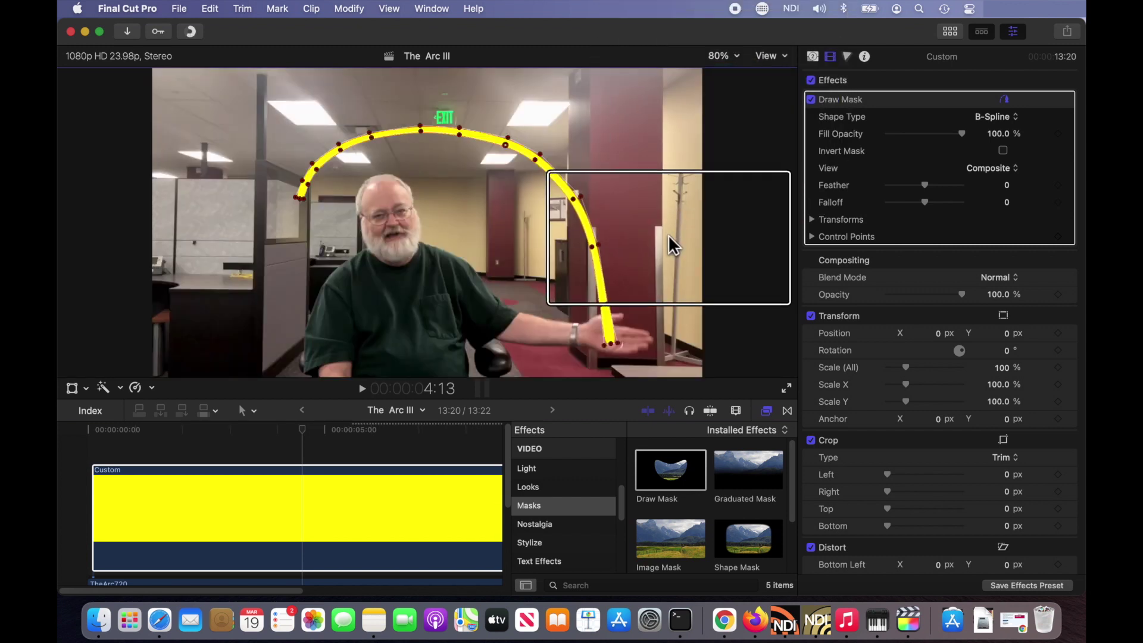
left_click(613, 307)
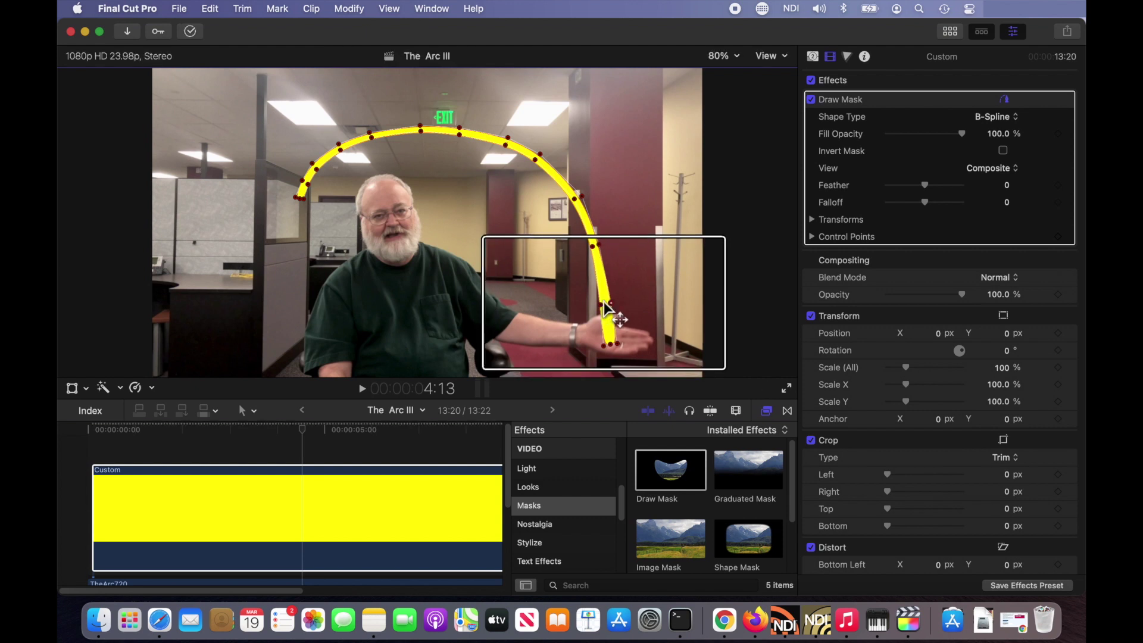
left_click_drag(613, 306, 622, 312)
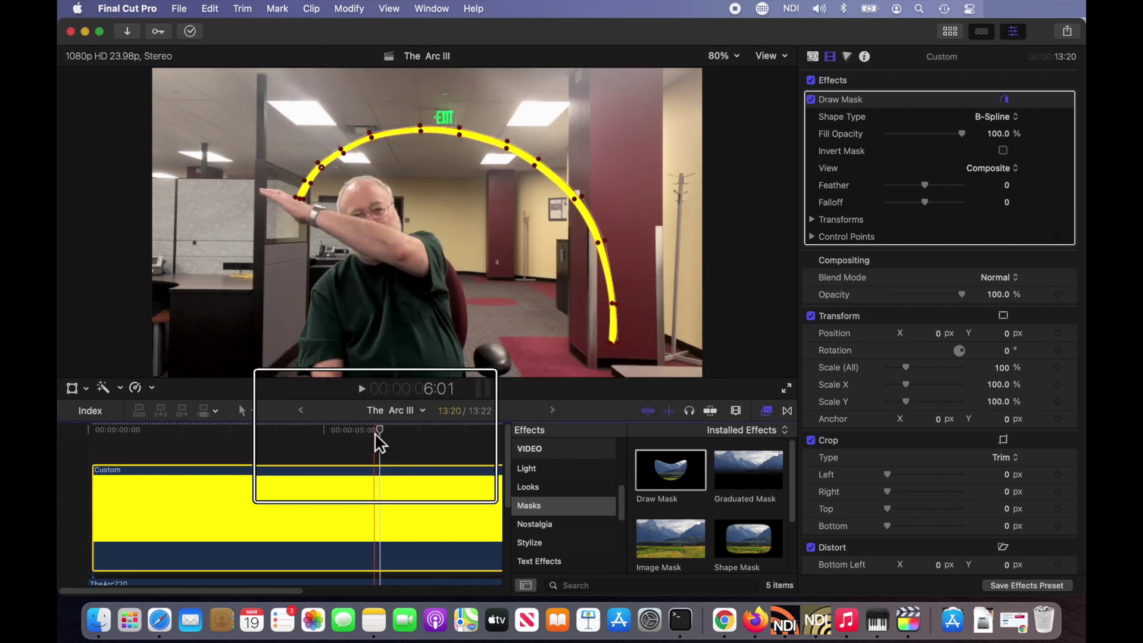
mouse_move(379, 431)
left_mouse_down()
mouse_move(292, 431)
mouse_move(380, 446)
mouse_move(245, 435)
mouse_move(359, 442)
mouse_move(306, 438)
left_mouse_up()
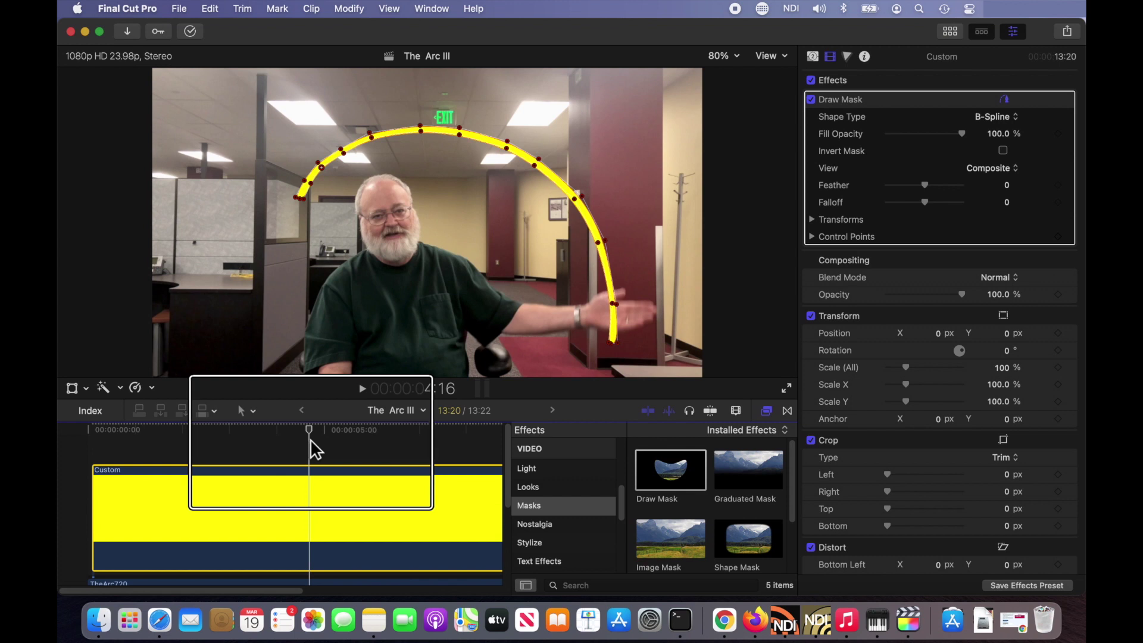
mouse_move(310, 438)
left_mouse_down()
mouse_move(367, 442)
mouse_move(279, 445)
mouse_move(305, 454)
left_mouse_up()
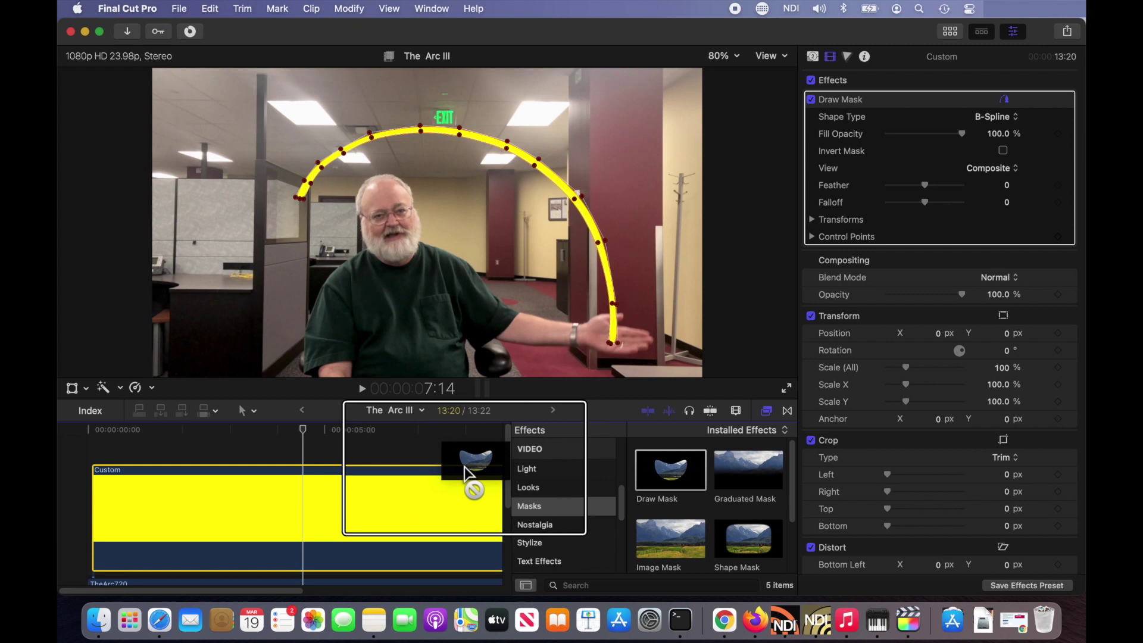
Apply a second Draw Mask and place four points: the hand, top right, top left, bottom left
left_click_drag(564, 453, 393, 497)
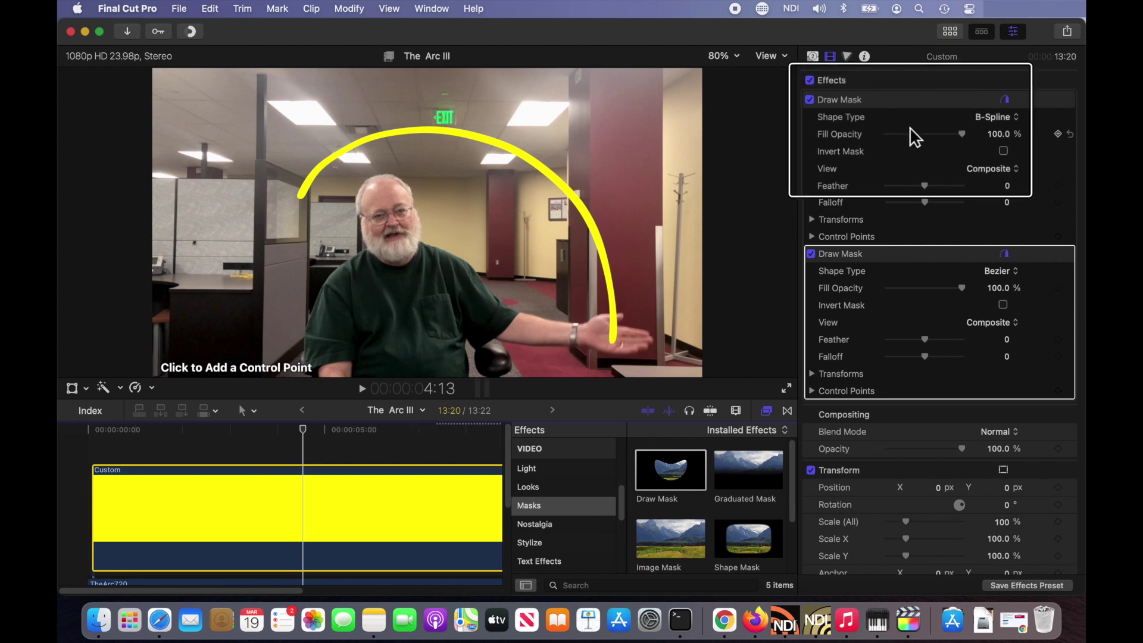
mouse_move(922, 253)
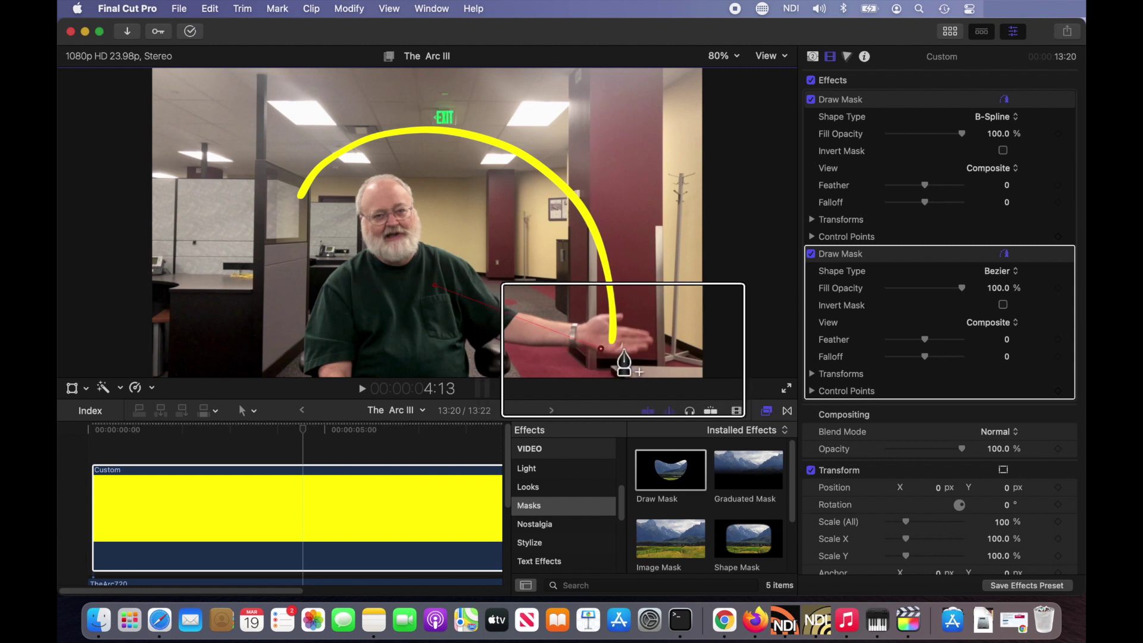
left_click(626, 347)
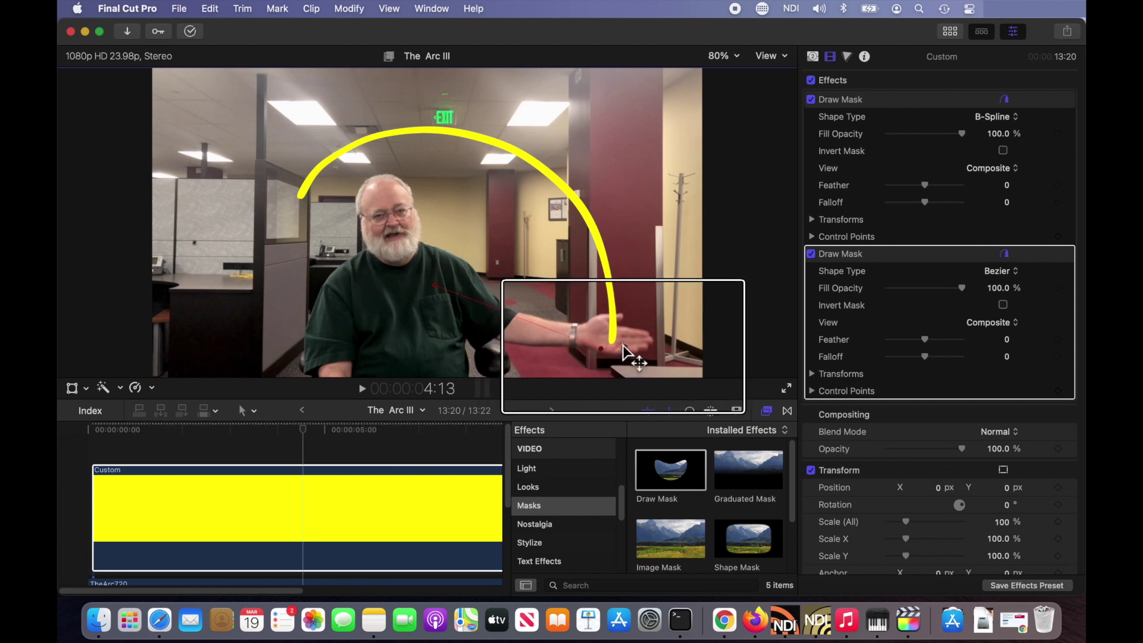
left_click(629, 77)
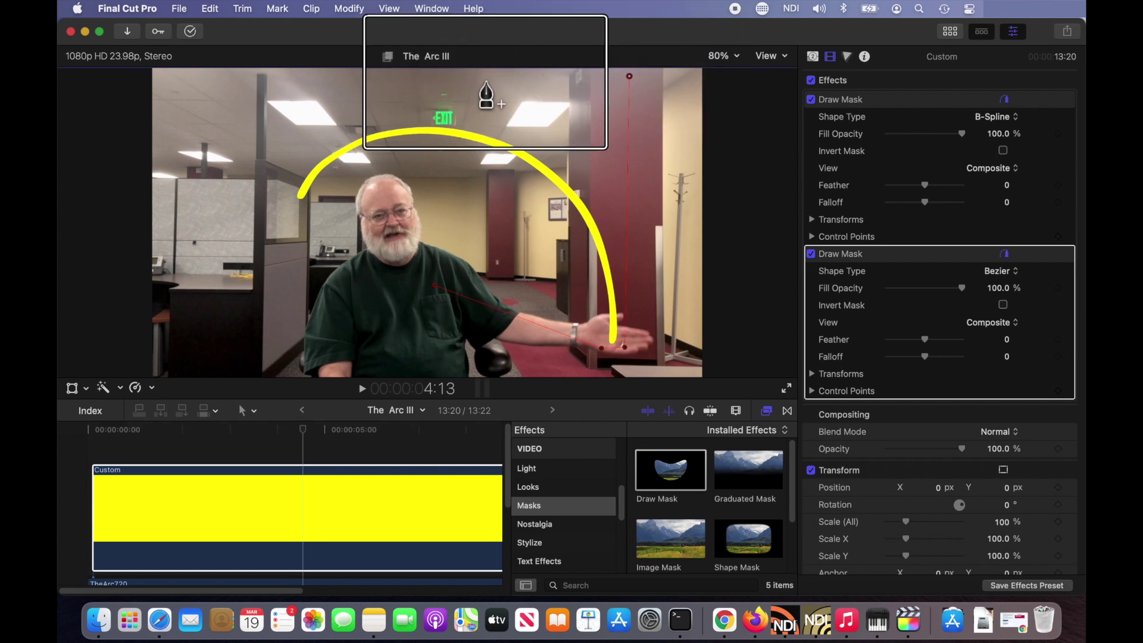
left_click(177, 78)
left_click(172, 375)
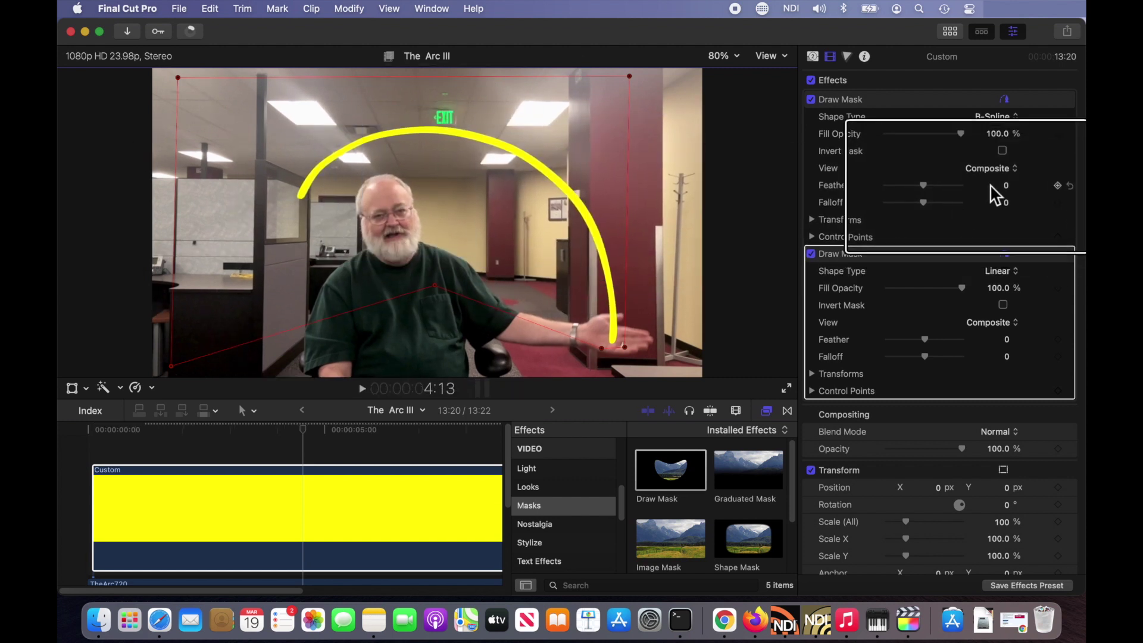
Enable Invert Mask on the second Draw Mask and collapse the first mask's settings
left_click(1002, 305)
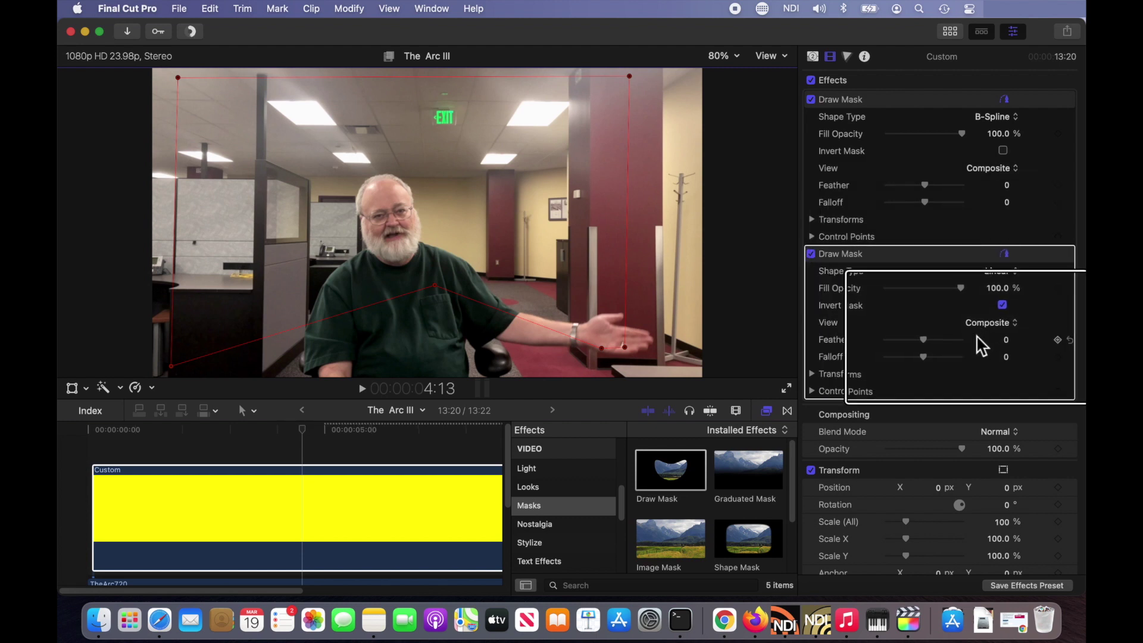
mouse_move(1027, 99)
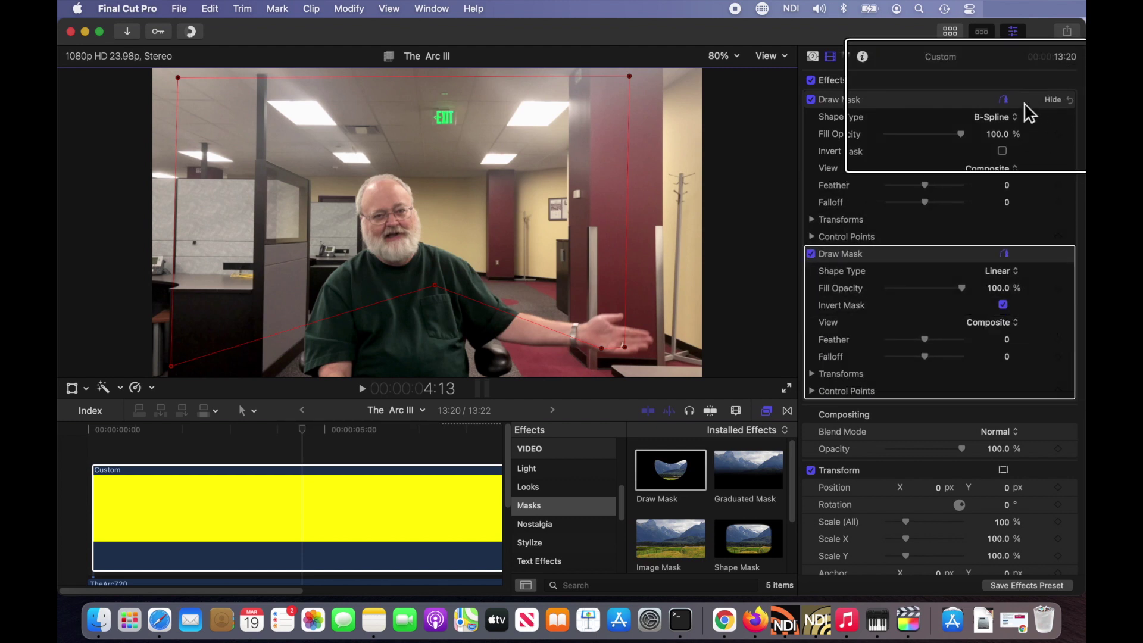
left_click(1050, 99)
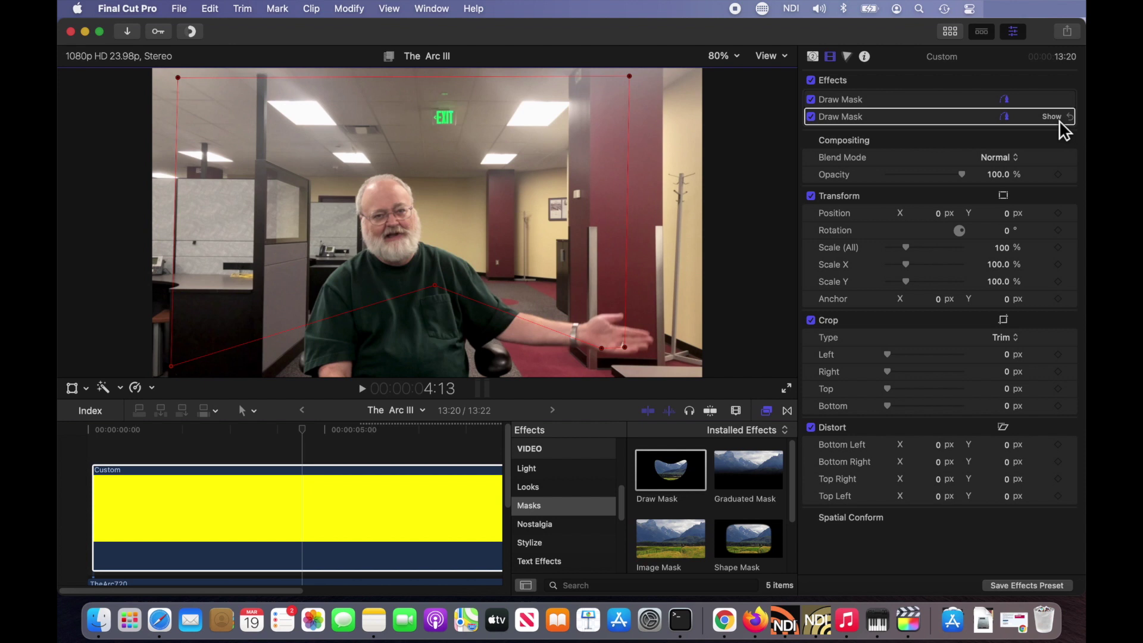
Expand the second mask, keyframe its Control Points at 4:13, then step back one frame
double_click(1058, 117)
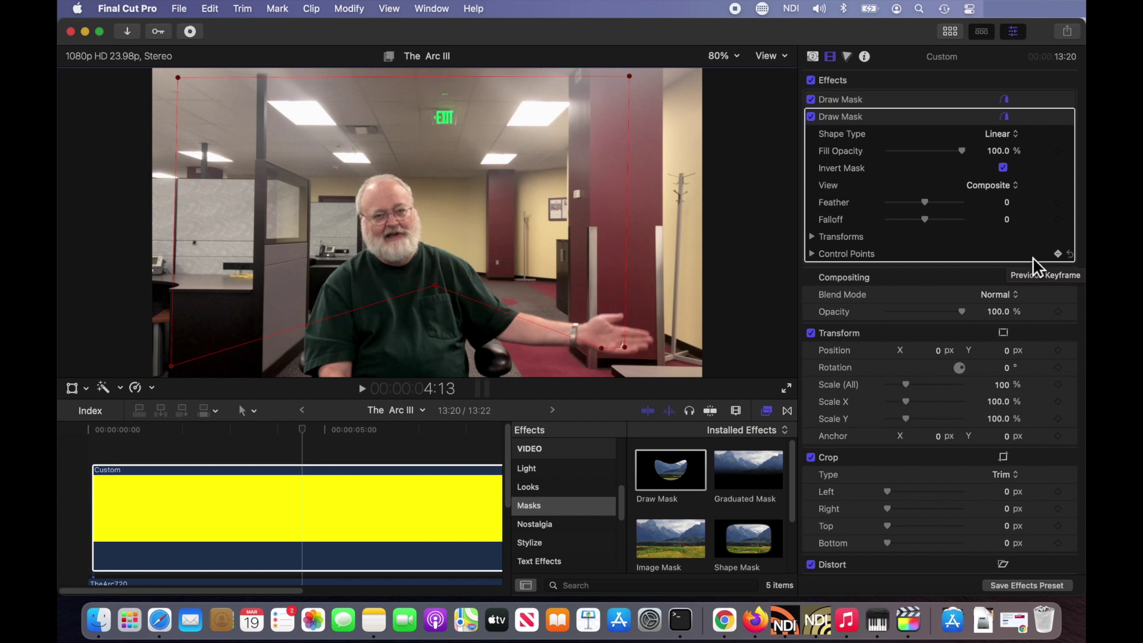
left_click(1034, 256)
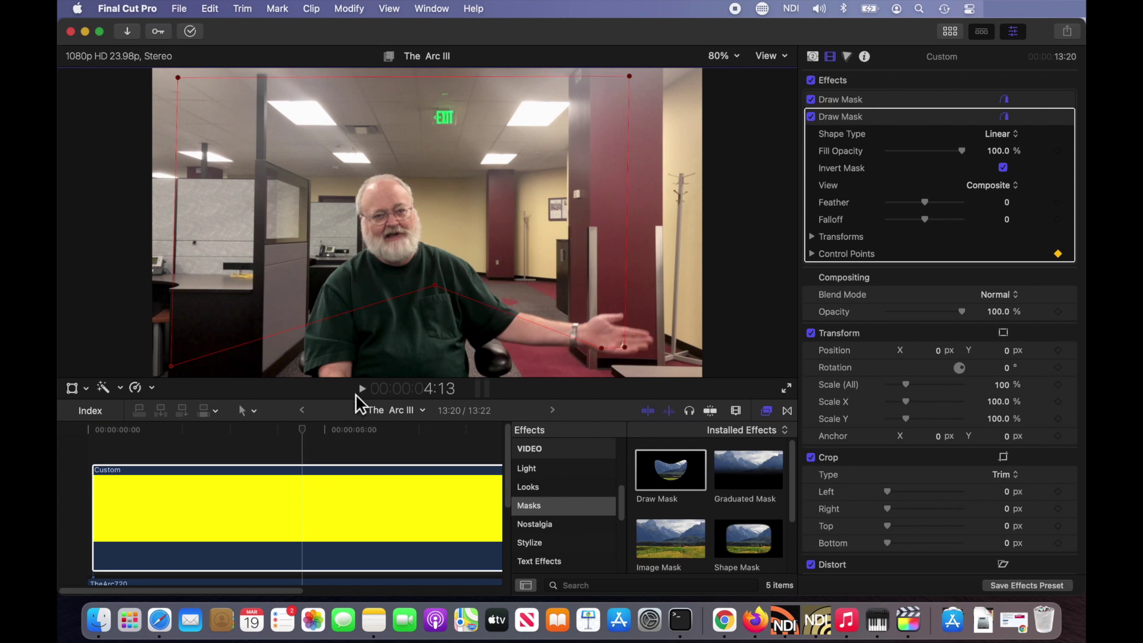
key("Left")
At a later wave frame, raise two mask points so the arc's start shows beside the hand
left_click_drag(308, 432, 332, 438)
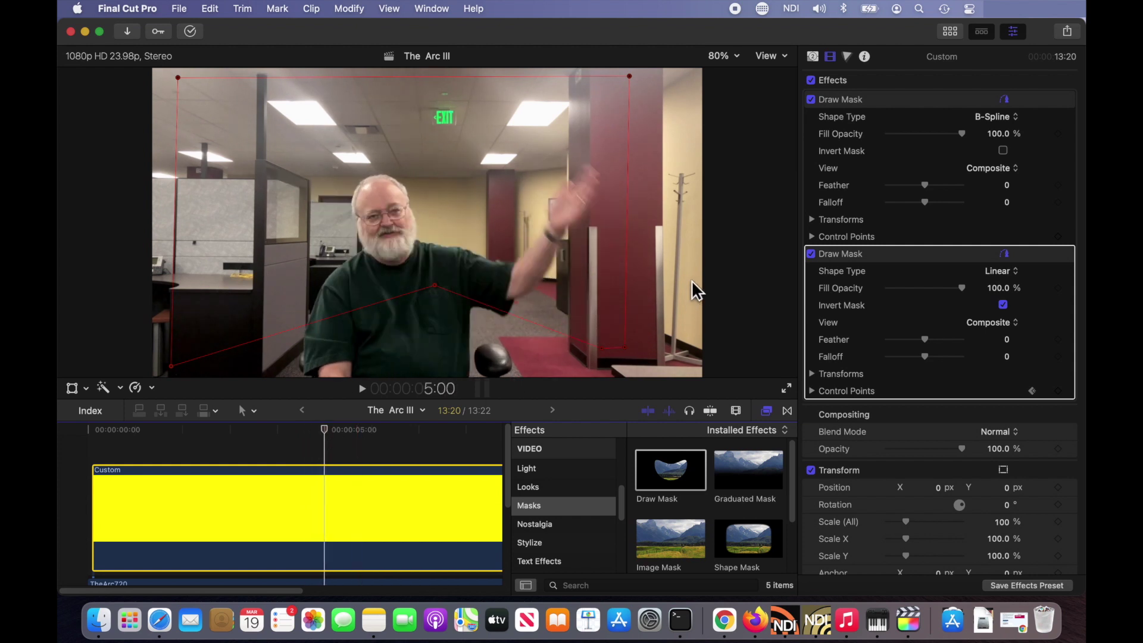
mouse_move(606, 360)
left_mouse_down()
mouse_move(606, 290)
mouse_move(579, 227)
left_mouse_up()
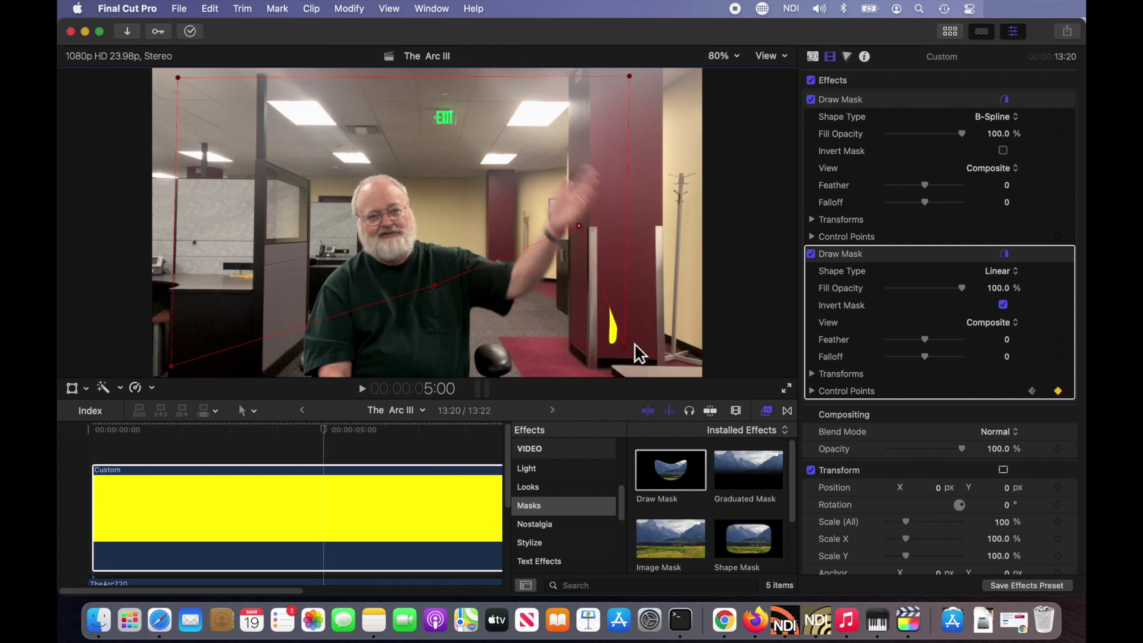
left_click_drag(633, 355, 630, 262)
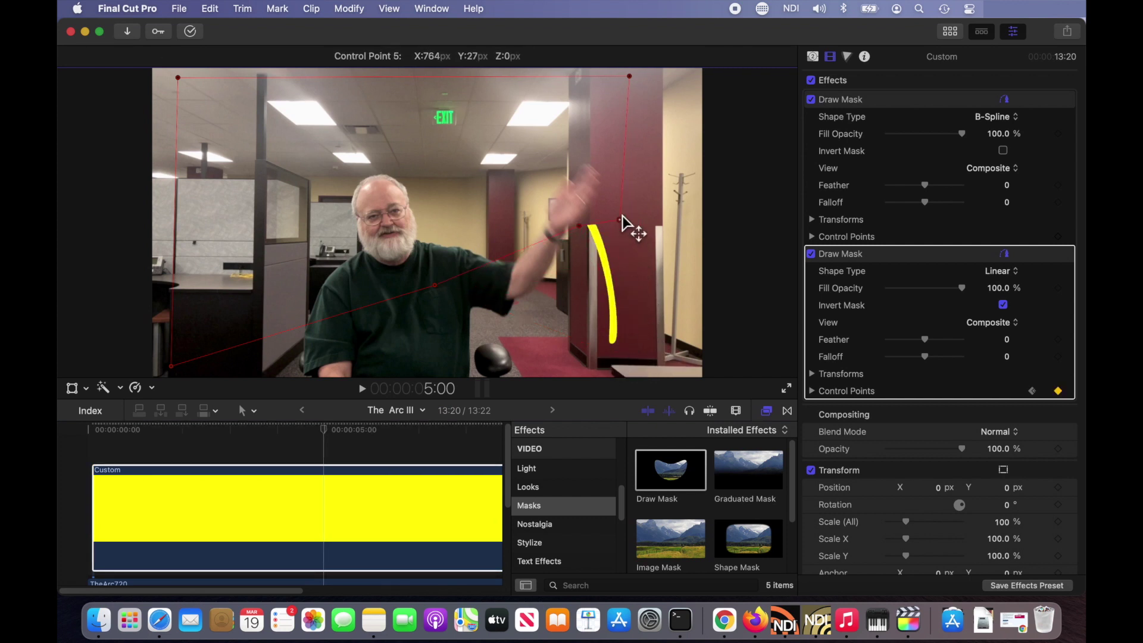
left_click_drag(401, 436, 318, 436)
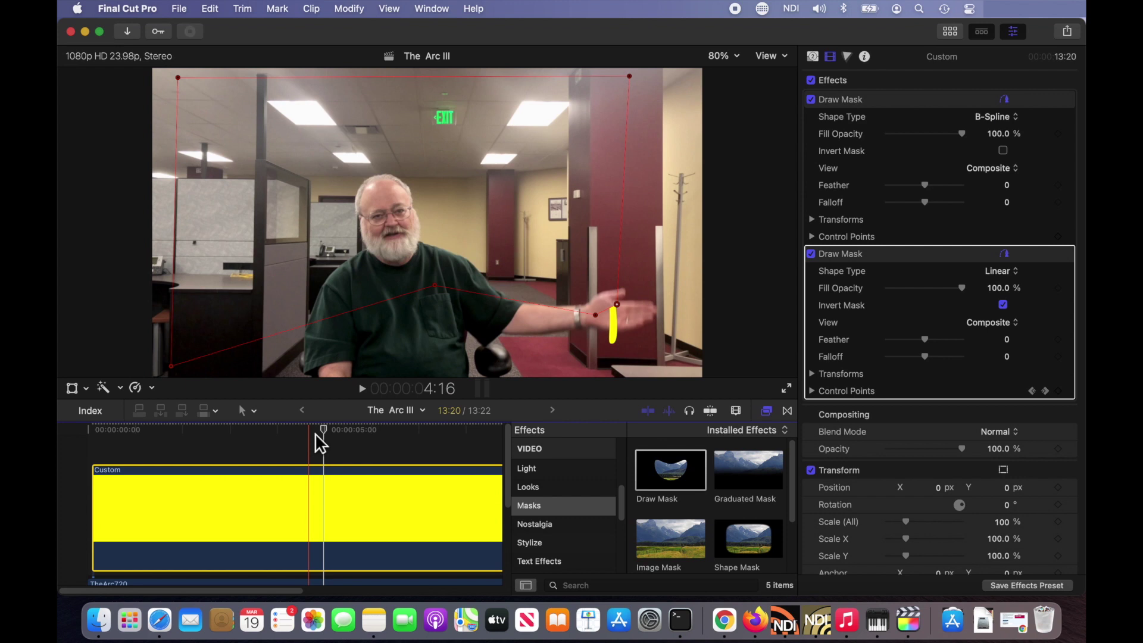
left_click_drag(315, 433, 317, 433)
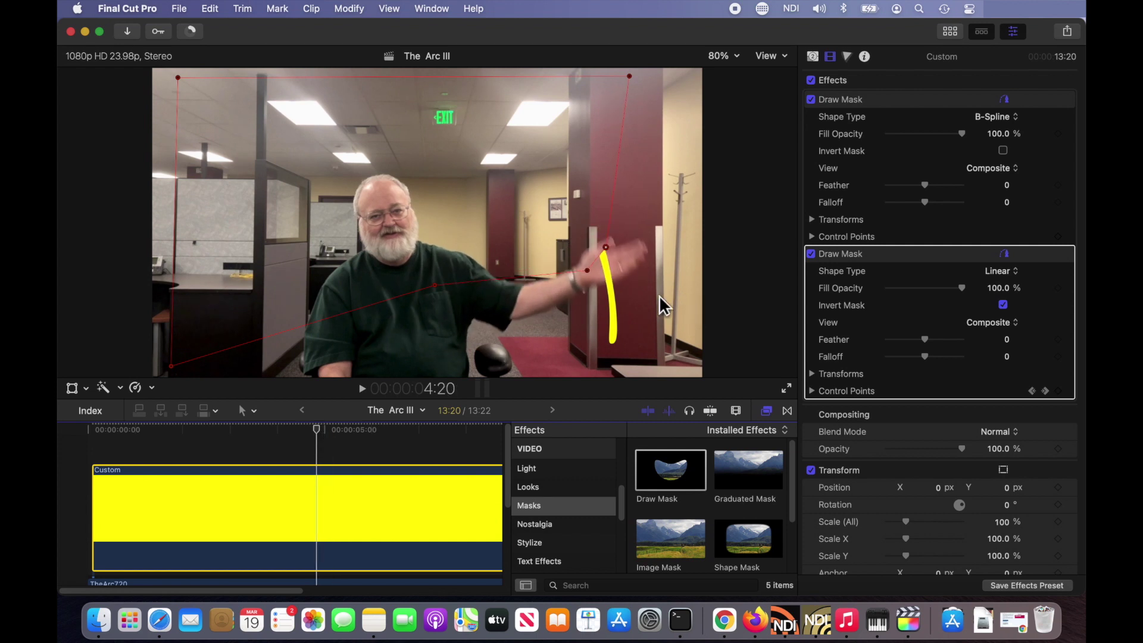
Keyframe the corner point at 4:23 and 4:18 so the mask edge follows the moving hand
left_click(620, 247)
mouse_move(622, 248)
left_mouse_down()
mouse_move(634, 277)
mouse_move(595, 286)
left_mouse_up()
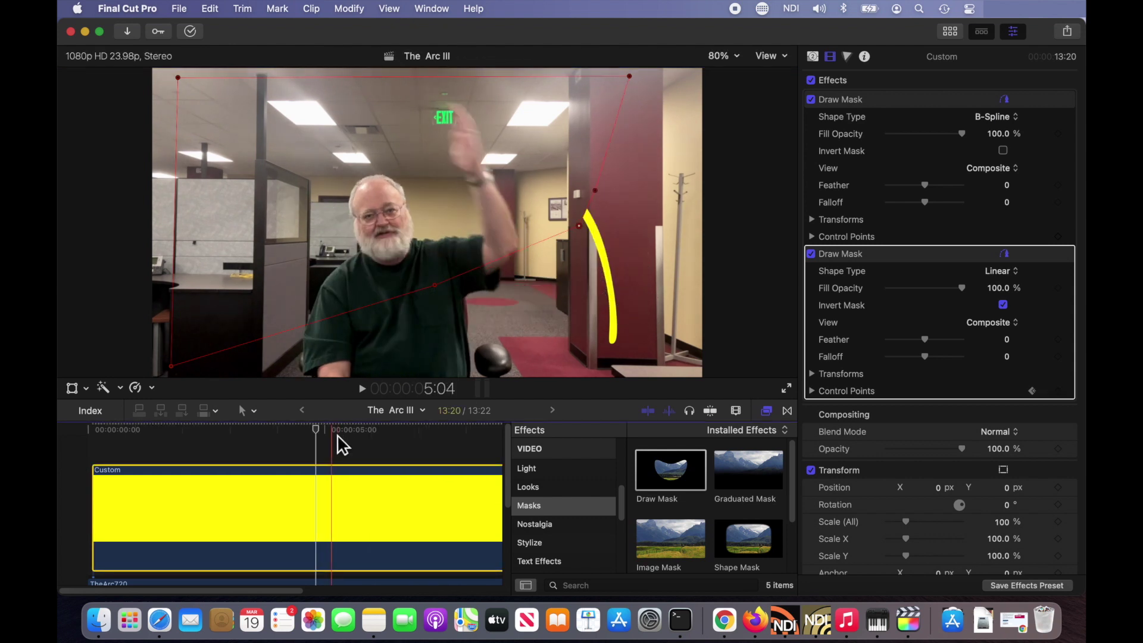
left_click_drag(329, 433, 324, 431)
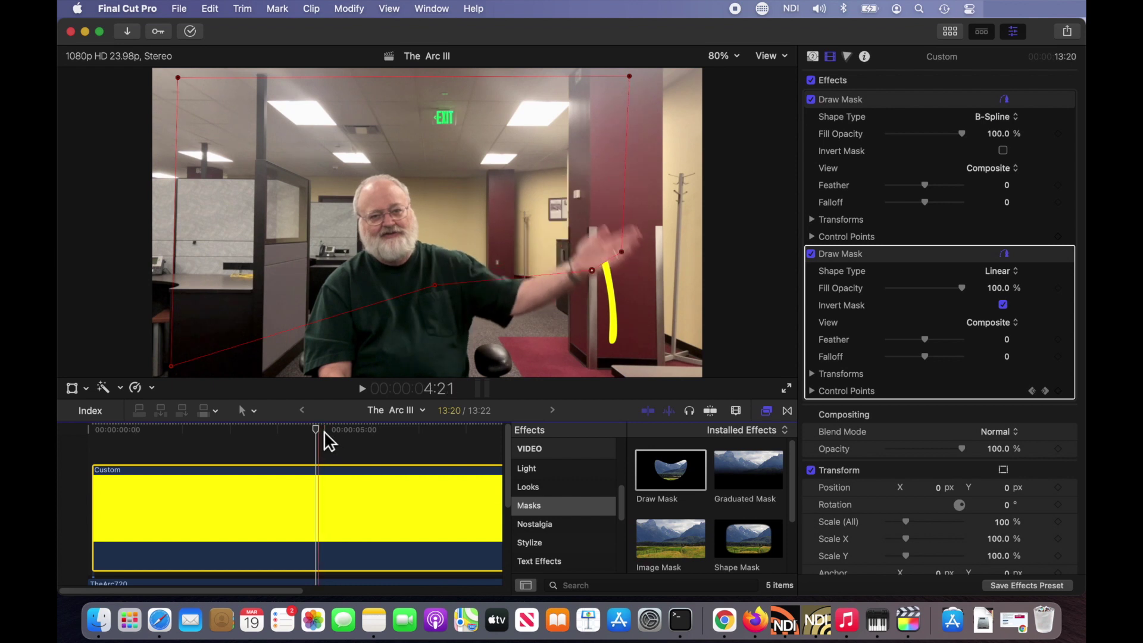
key("Right")
key("Right")
key("Right")
key("Right")
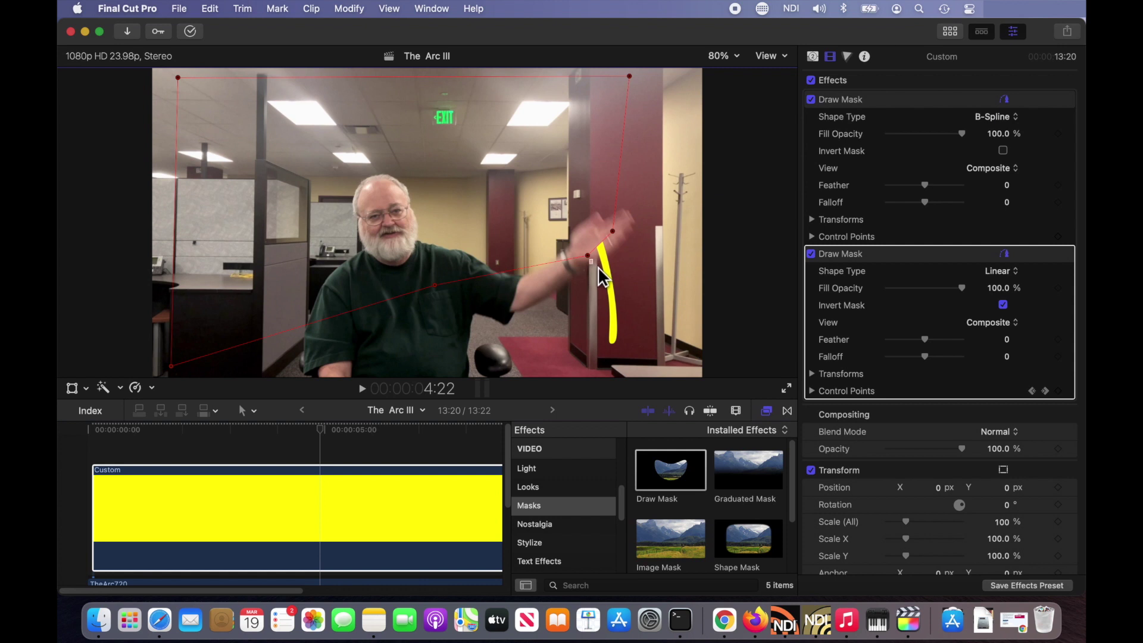
left_click_drag(589, 258, 594, 266)
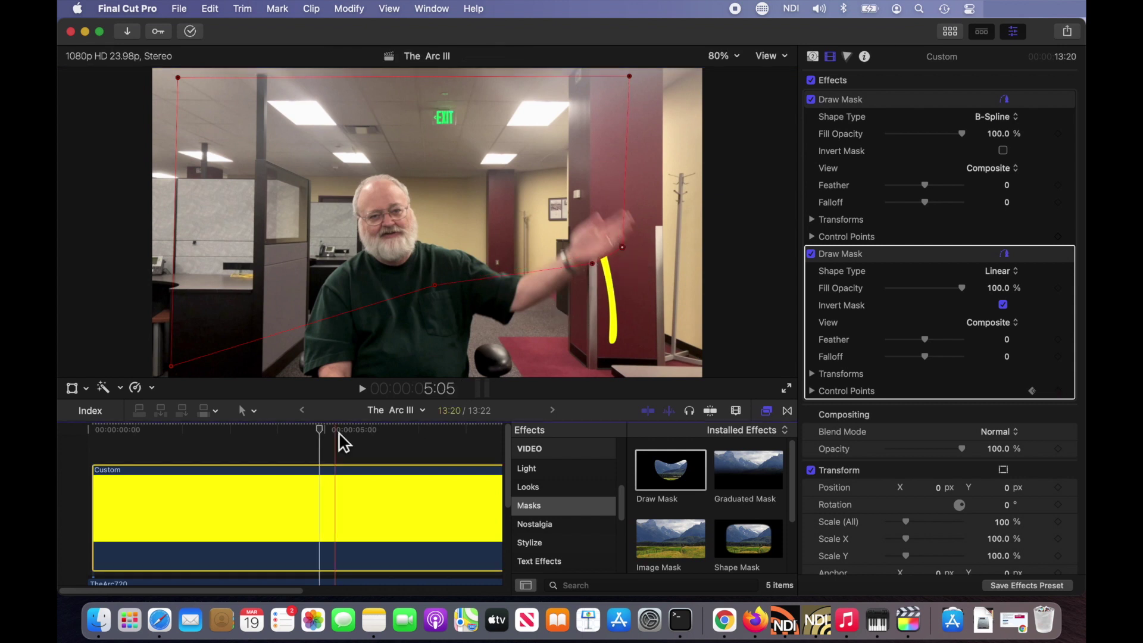
left_click_drag(332, 431, 329, 431)
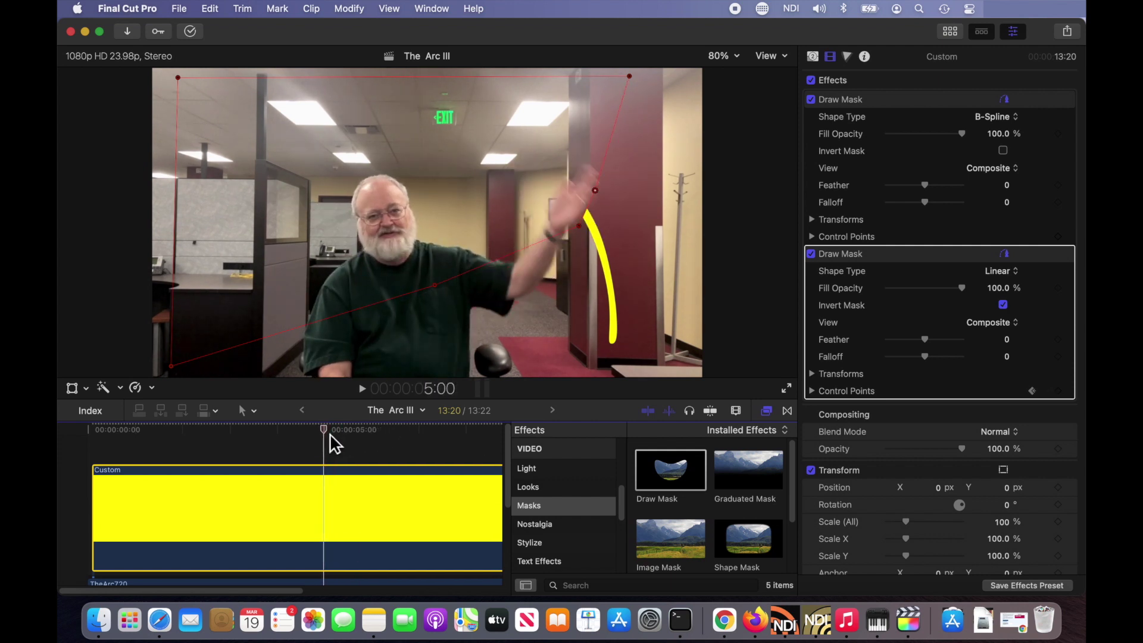
left_click_drag(324, 431, 328, 434)
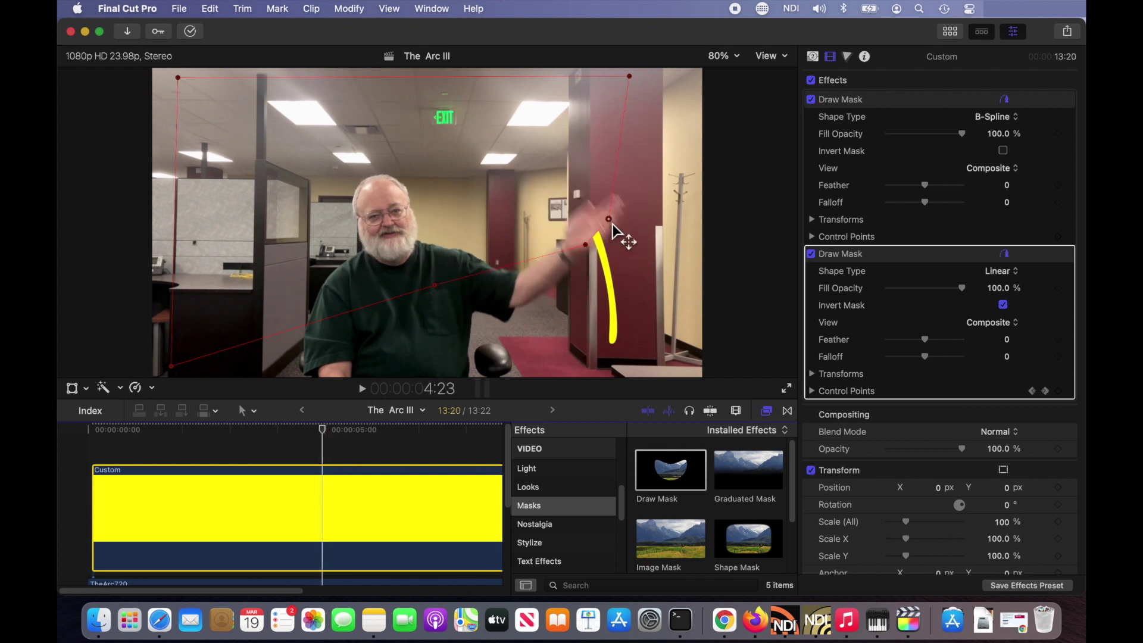
mouse_move(609, 222)
left_mouse_down()
mouse_move(625, 232)
mouse_move(592, 258)
left_mouse_up()
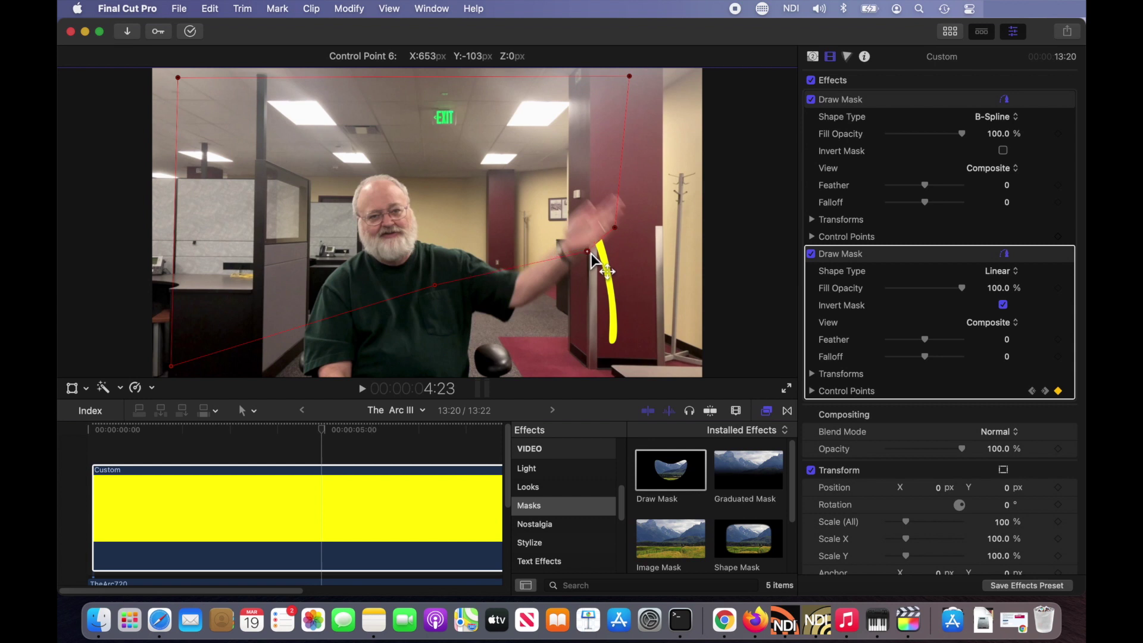
mouse_move(322, 435)
left_mouse_down()
mouse_move(335, 434)
mouse_move(311, 432)
left_mouse_up()
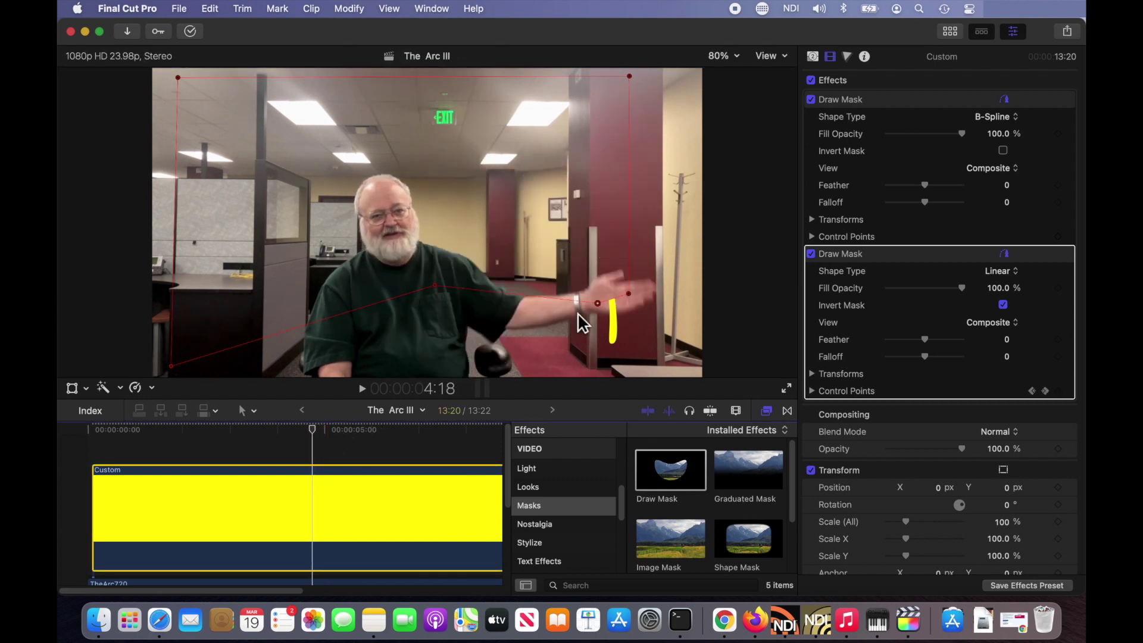
Around 4:15, lower the mask point so only a small bottom piece of arc trails the hand
left_click_drag(598, 305, 634, 317)
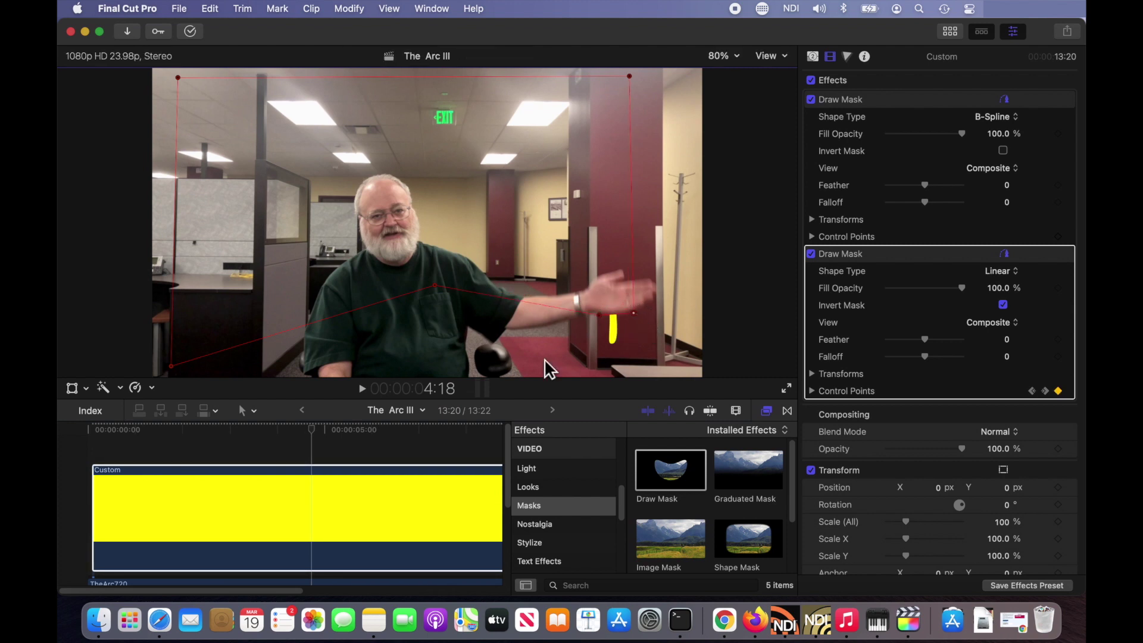
left_click(317, 434)
left_click_drag(321, 434, 308, 434)
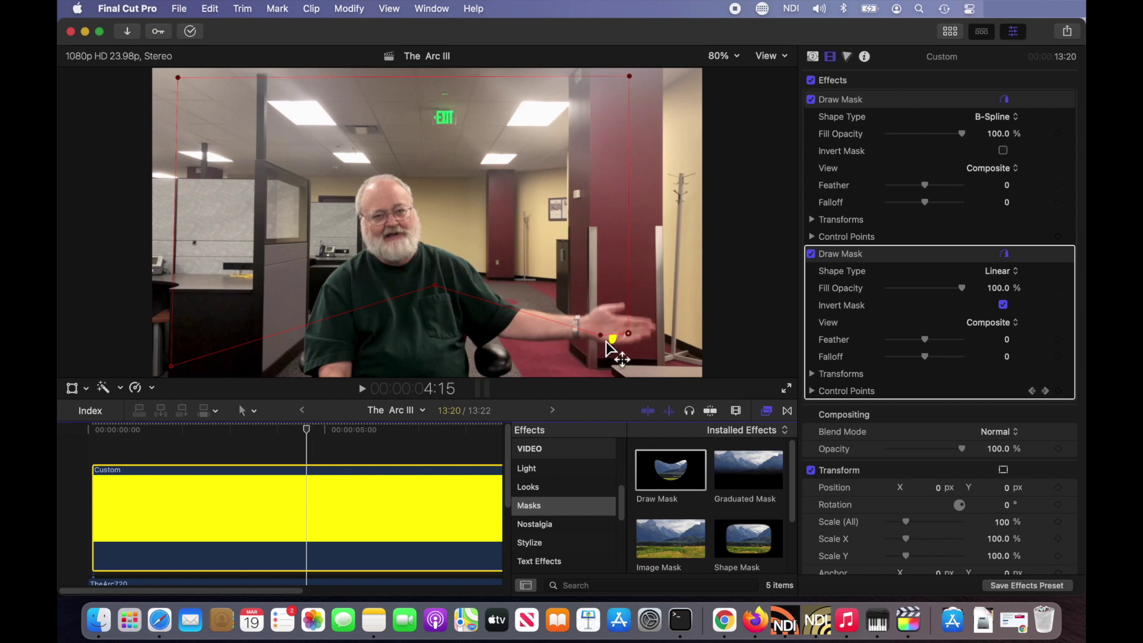
left_click_drag(613, 344, 630, 346)
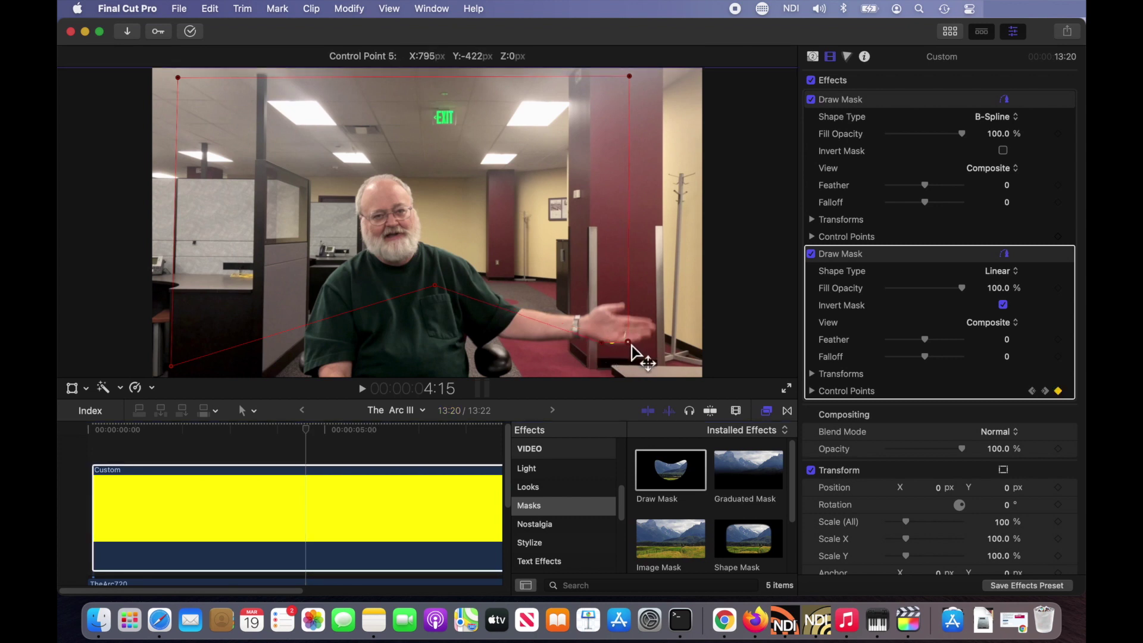
left_click(338, 438)
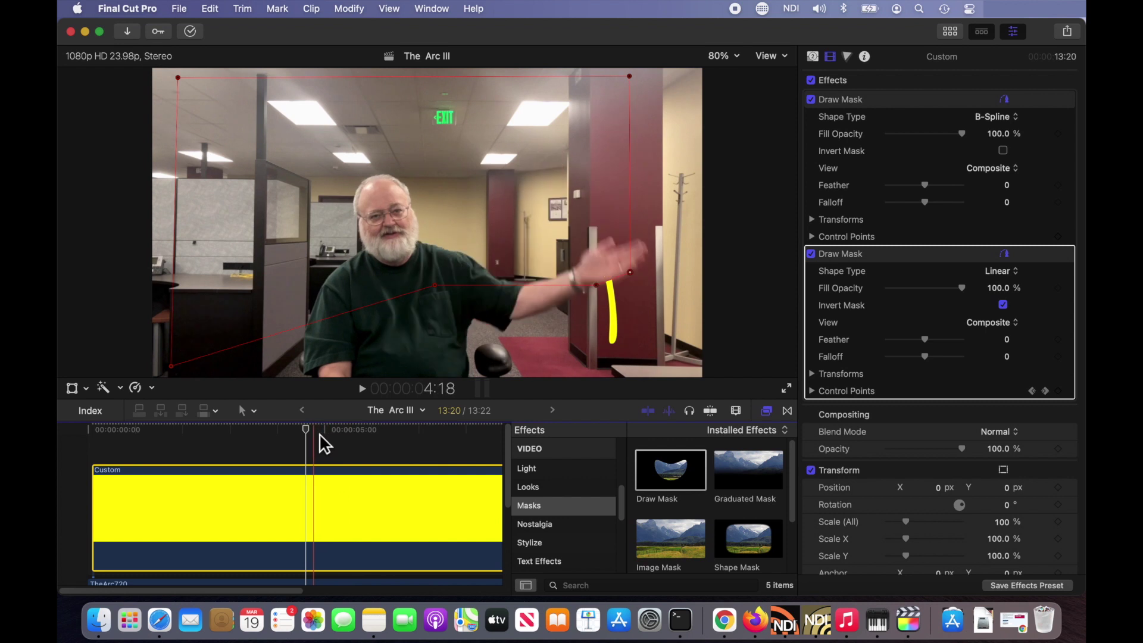
left_click(316, 431)
At about 4:19–4:20 refine the mask points lower, then scrub to review the reveal
left_click_drag(312, 432, 319, 435)
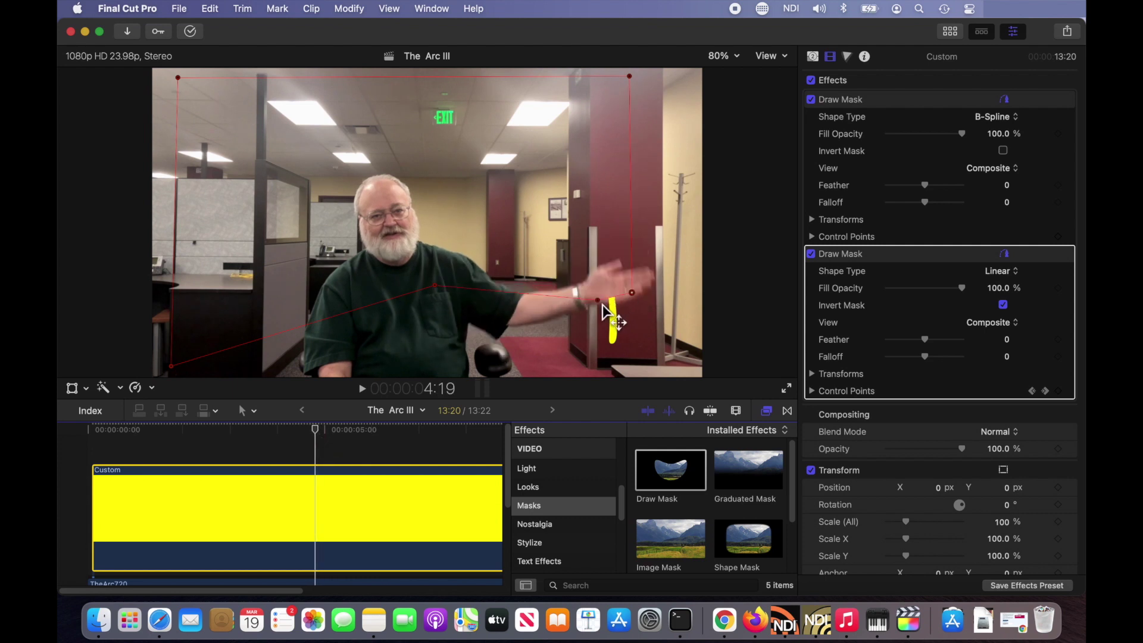
left_click_drag(604, 303, 599, 309)
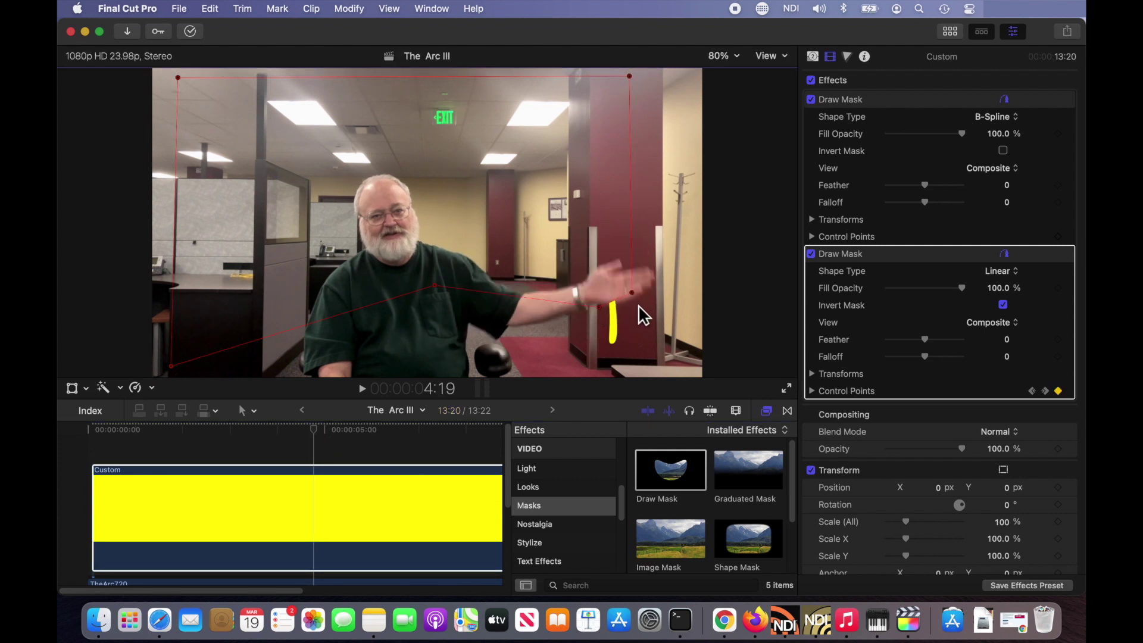
left_click_drag(632, 294, 633, 300)
mouse_move(333, 437)
left_mouse_down()
mouse_move(313, 439)
mouse_move(330, 446)
left_mouse_up()
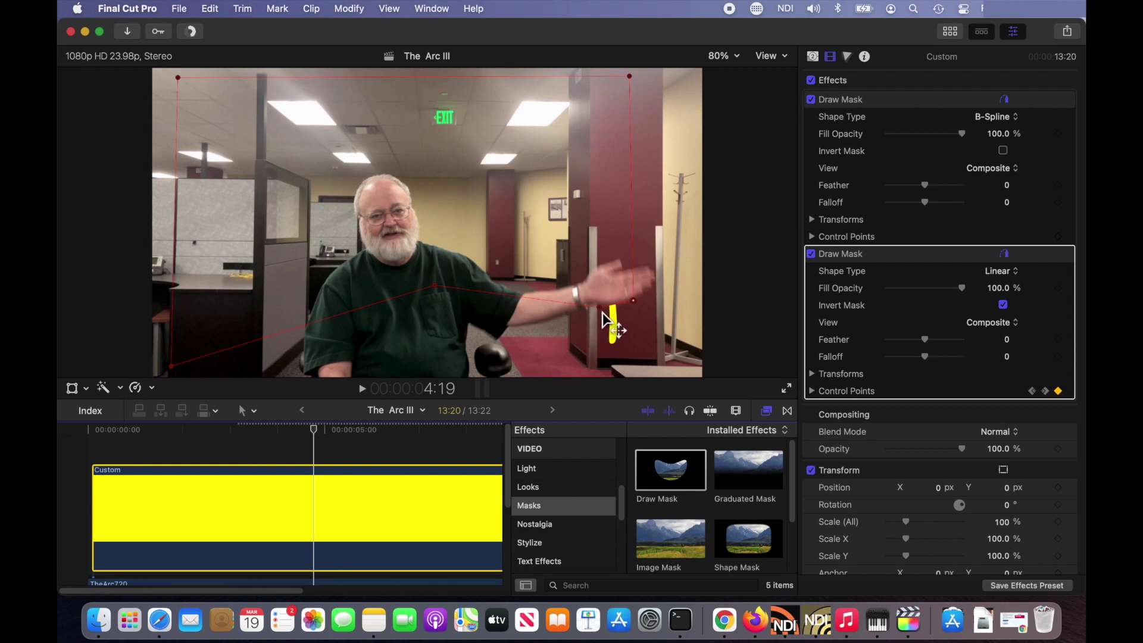
Around 5:02, pull three mask points up along the arc so more of it is revealed
left_click_drag(325, 432, 339, 434)
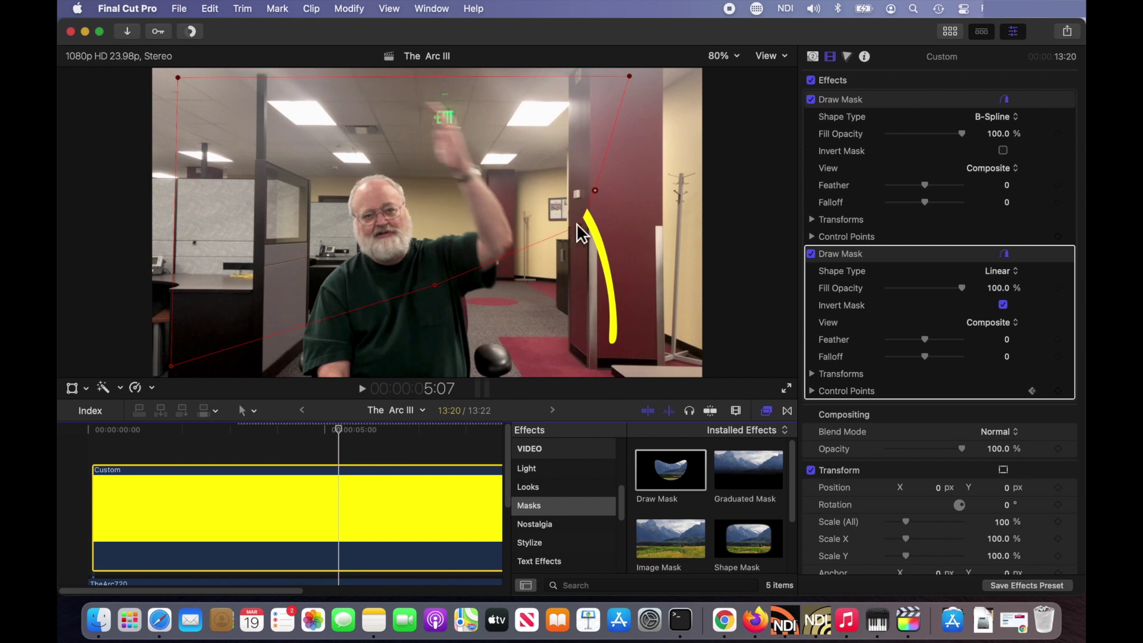
left_click_drag(582, 230, 480, 161)
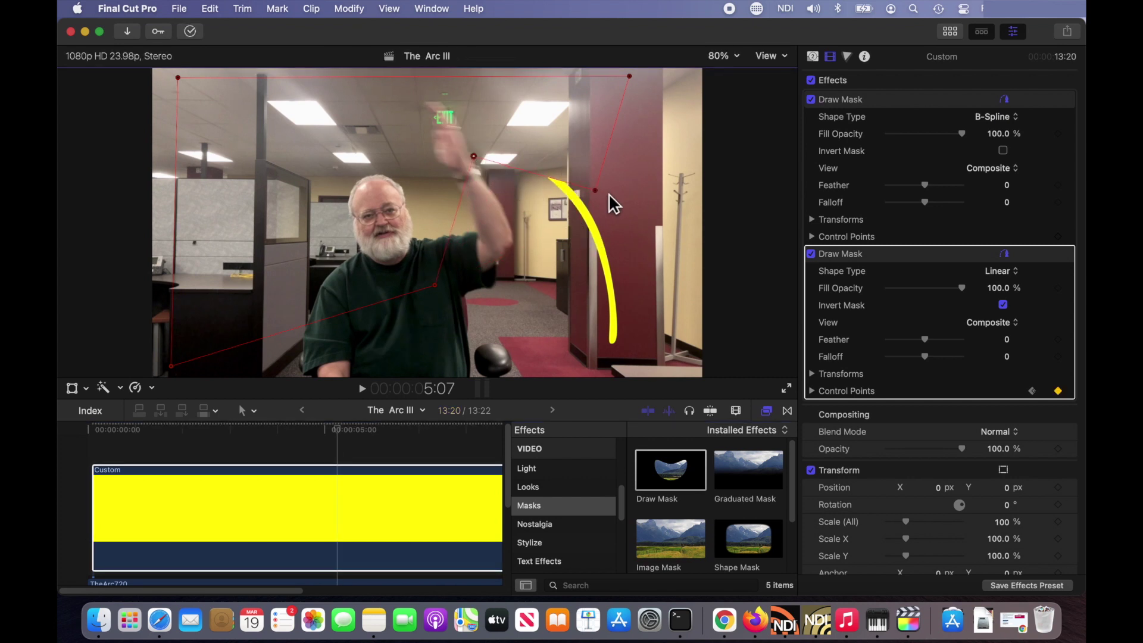
left_click_drag(596, 192, 462, 121)
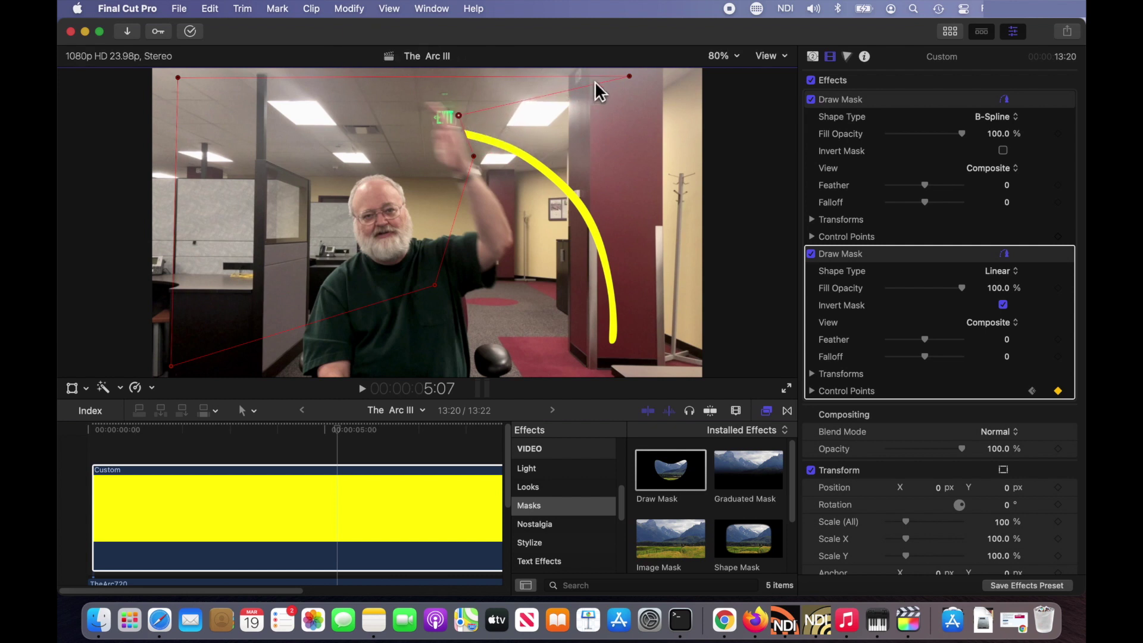
left_click_drag(630, 77, 290, 79)
left_click_drag(322, 433, 337, 433)
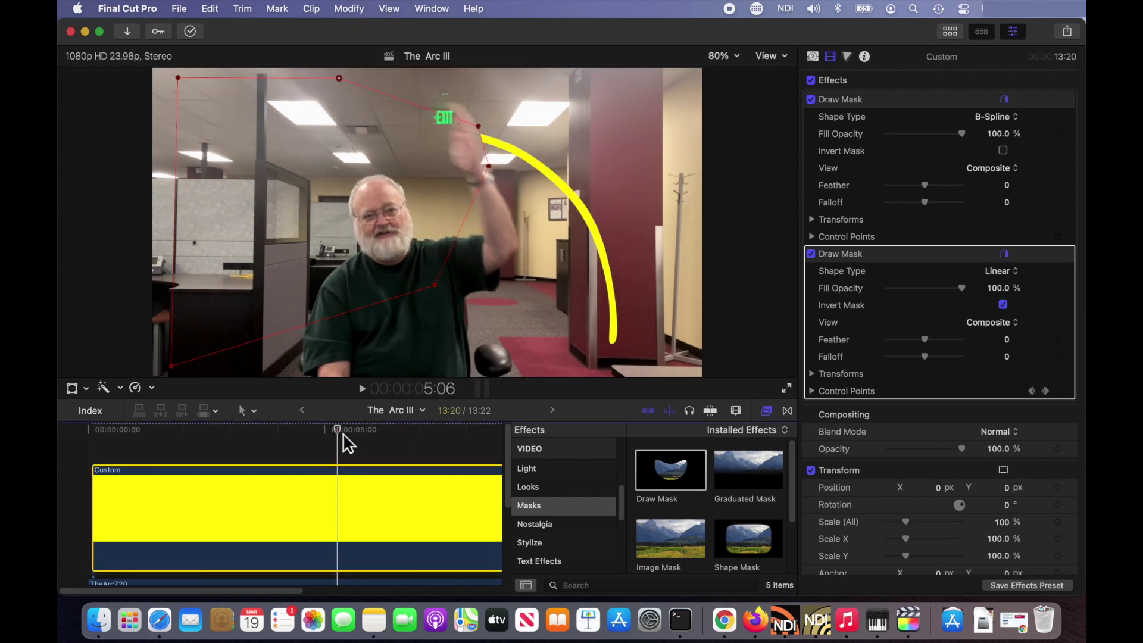
key("Left")
key("Right")
key("Right")
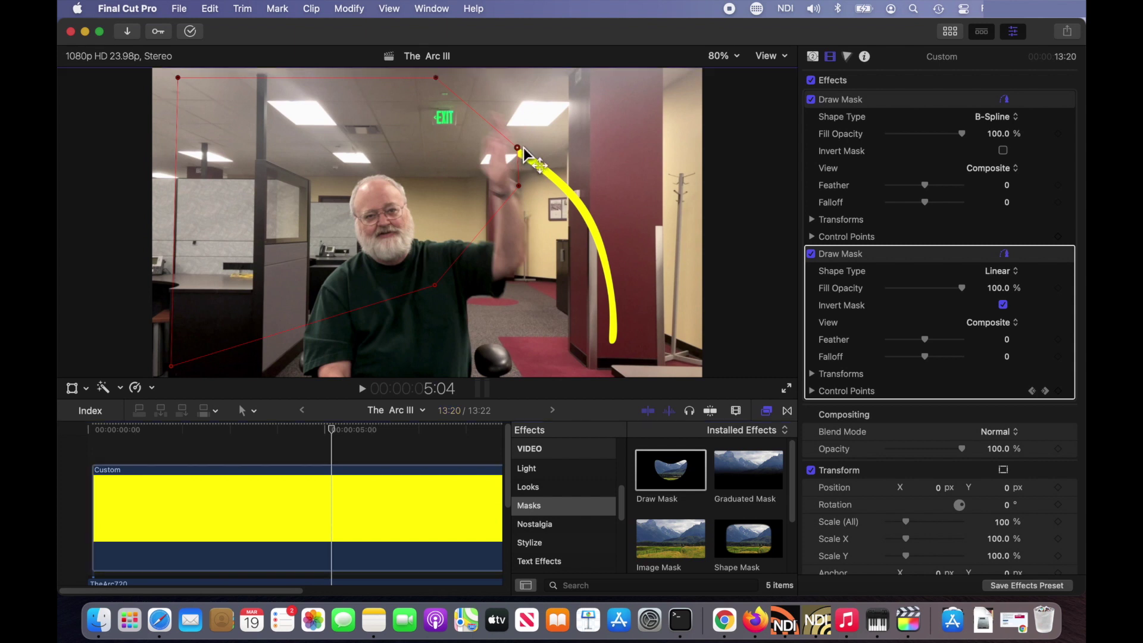
Step through frames near 5:03 and shift the two mask points to match the hand
left_click_drag(519, 148, 509, 122)
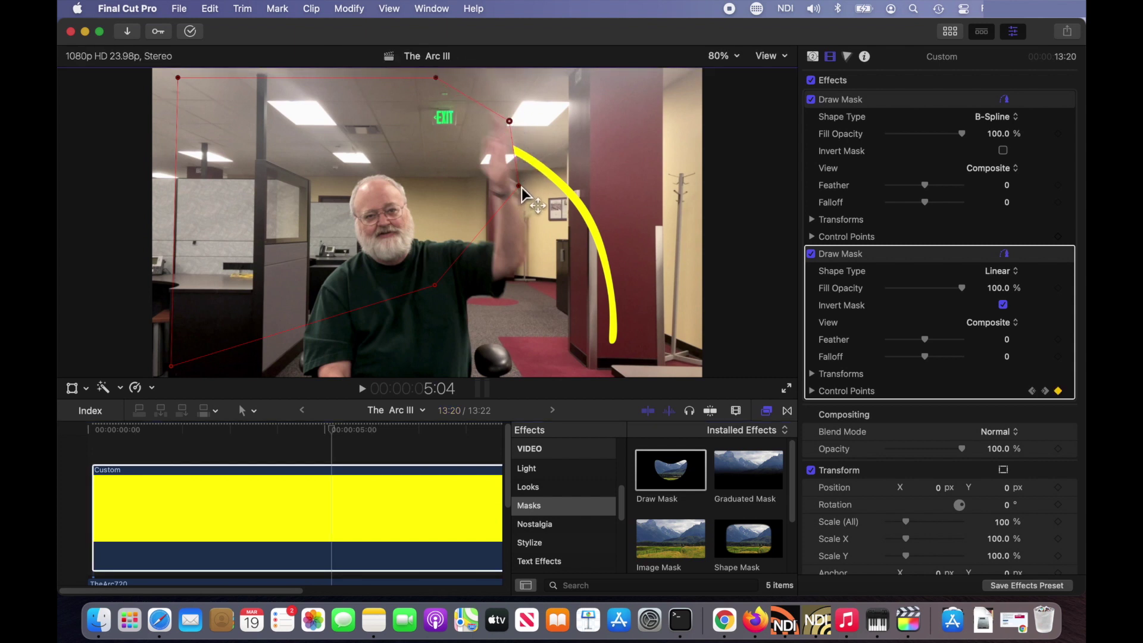
left_click_drag(519, 186, 511, 169)
key("Right")
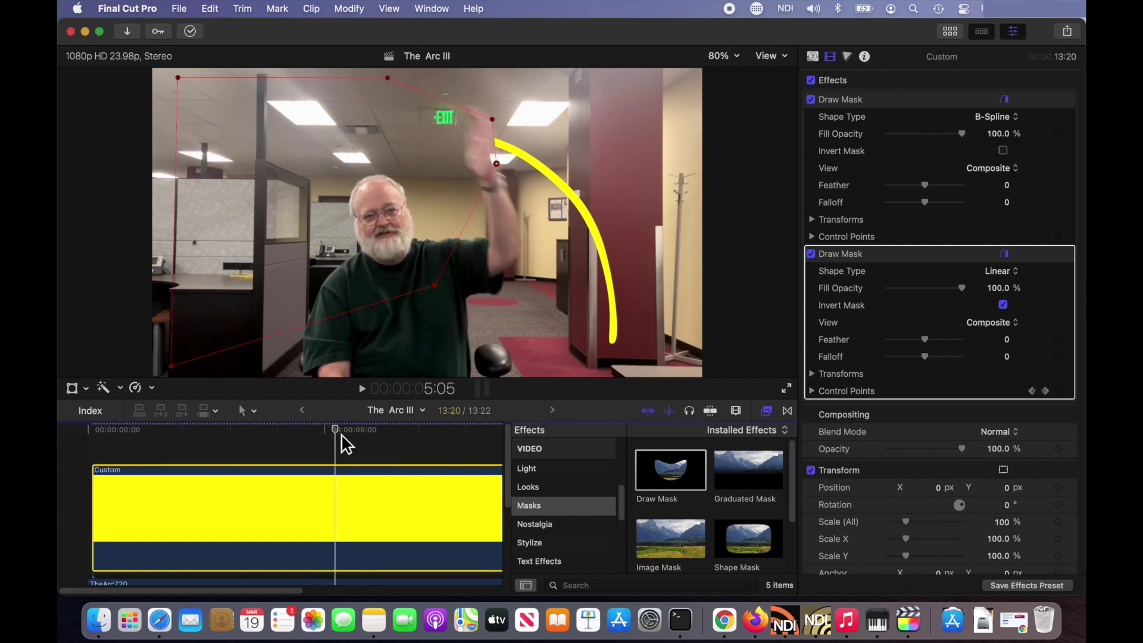
key("Left")
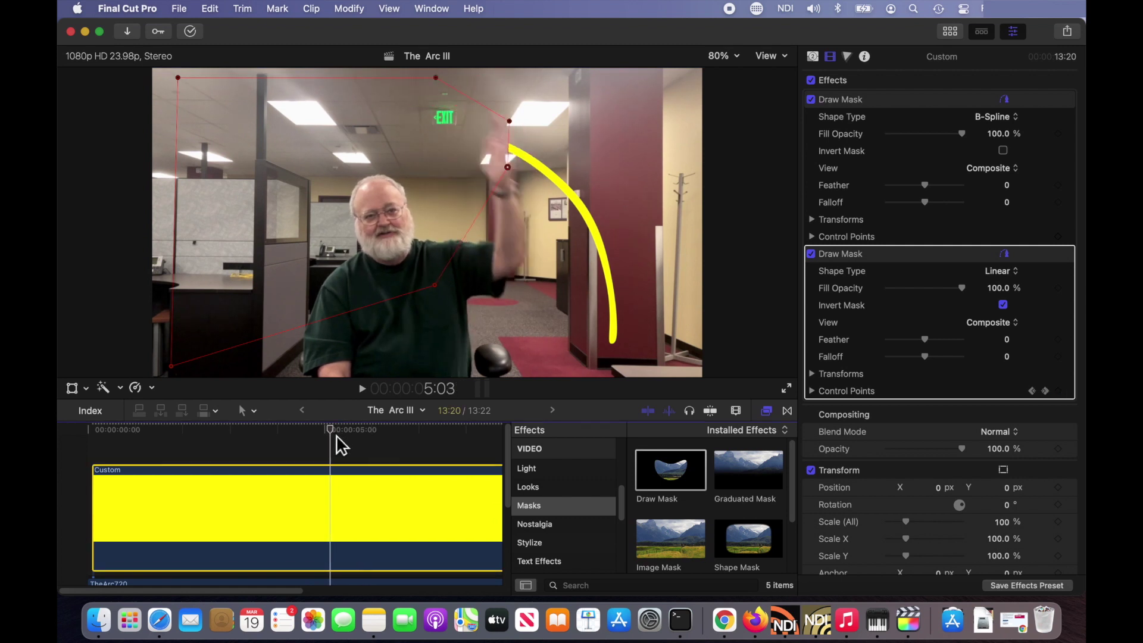
key("Left")
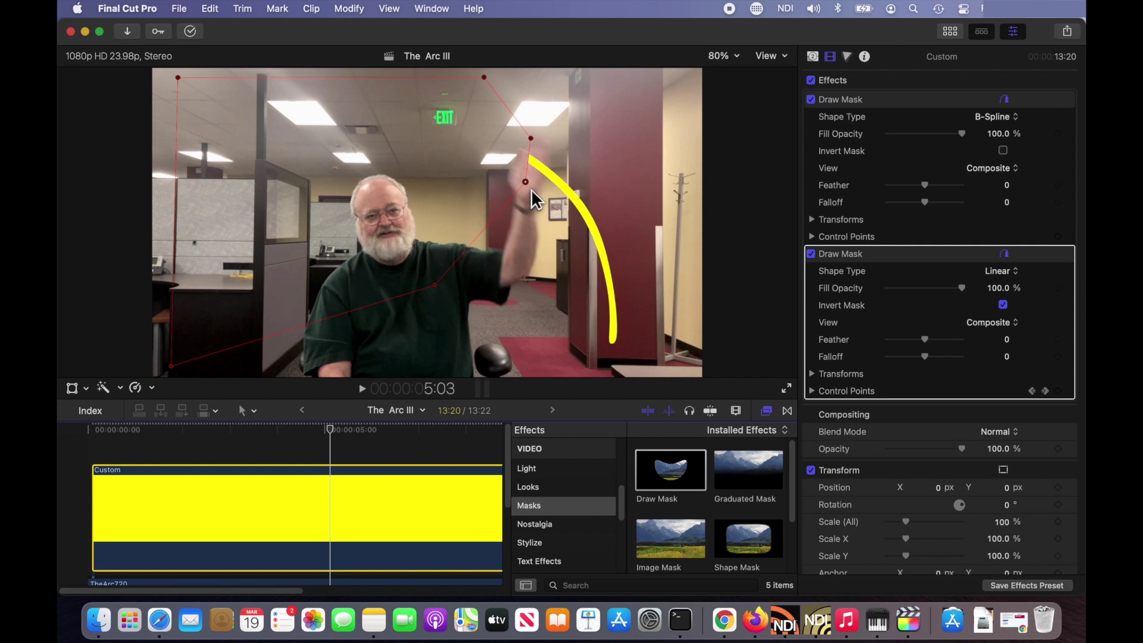
left_click_drag(525, 184, 541, 184)
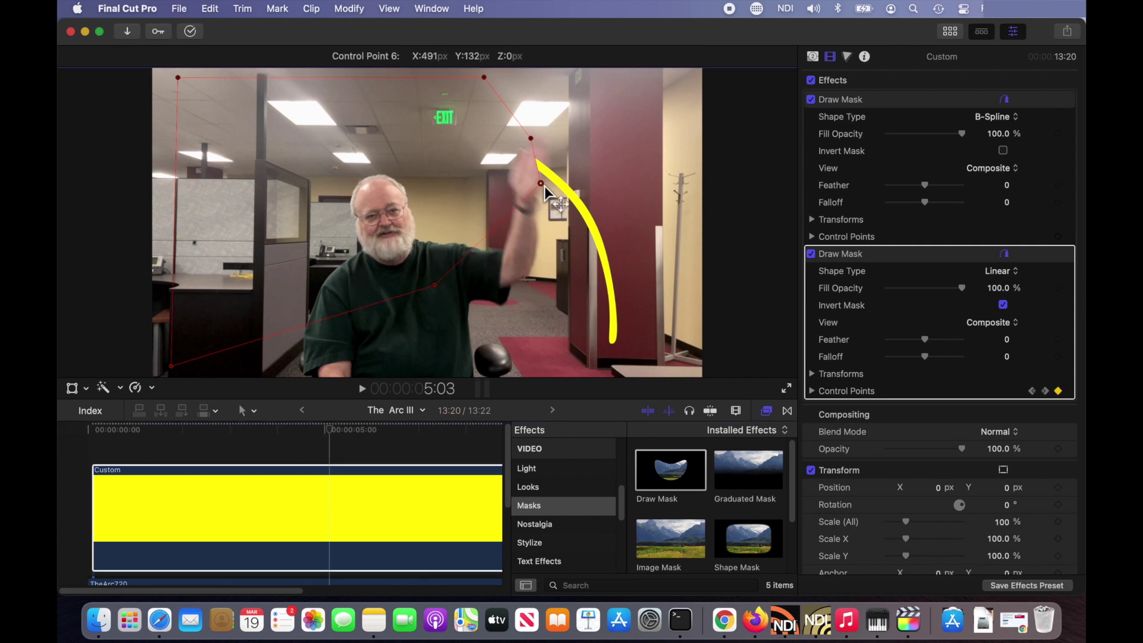
left_click_drag(532, 140, 549, 152)
At about 5:06 and 5:08, extend the mask points toward the EXIT sign following the hand
left_click(336, 431)
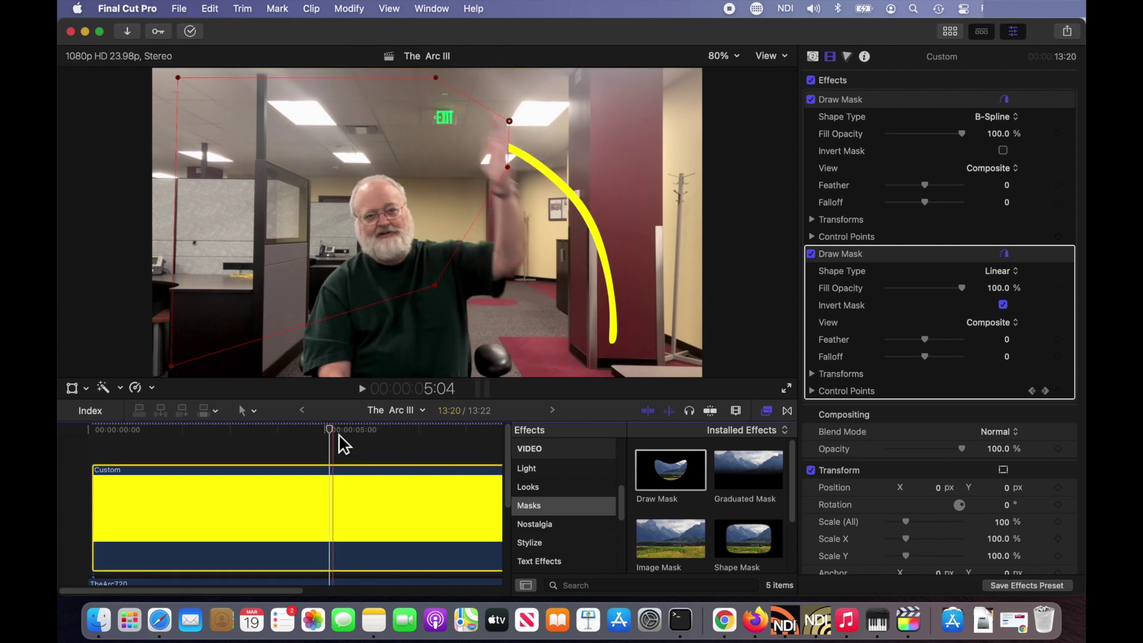
left_click_drag(336, 431, 347, 436)
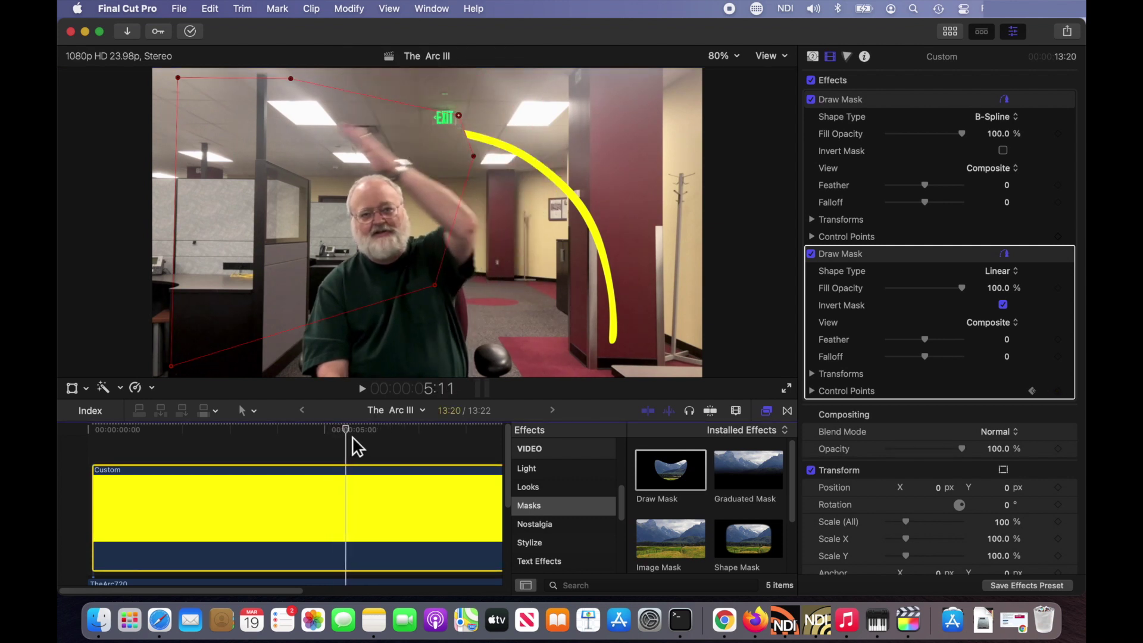
left_click(459, 117)
left_click_drag(458, 116, 356, 114)
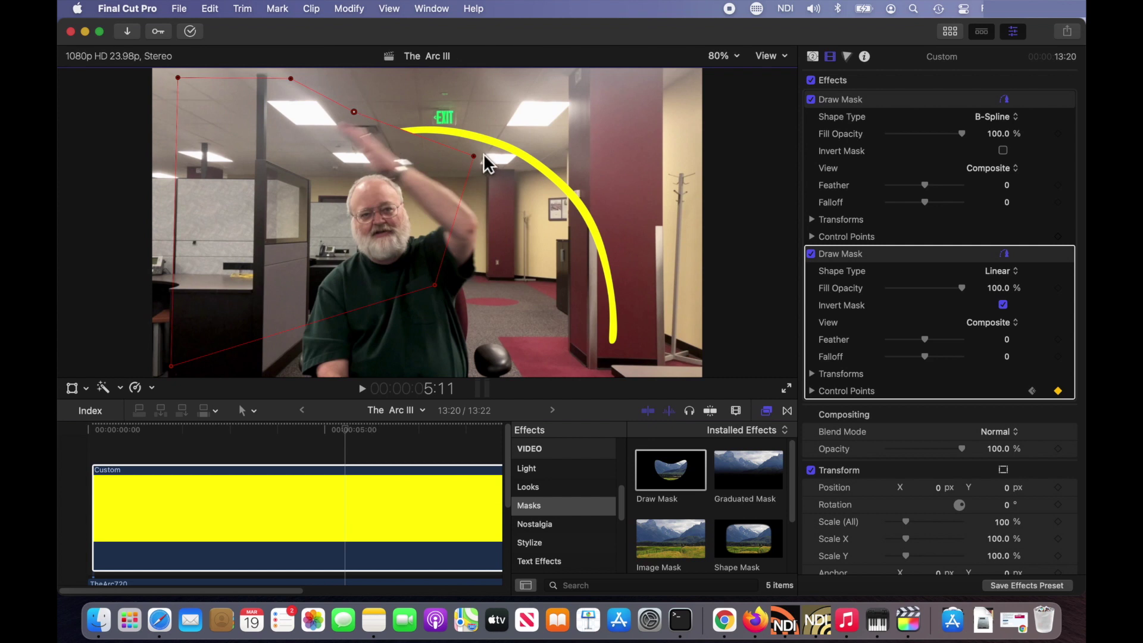
left_click_drag(475, 161, 398, 157)
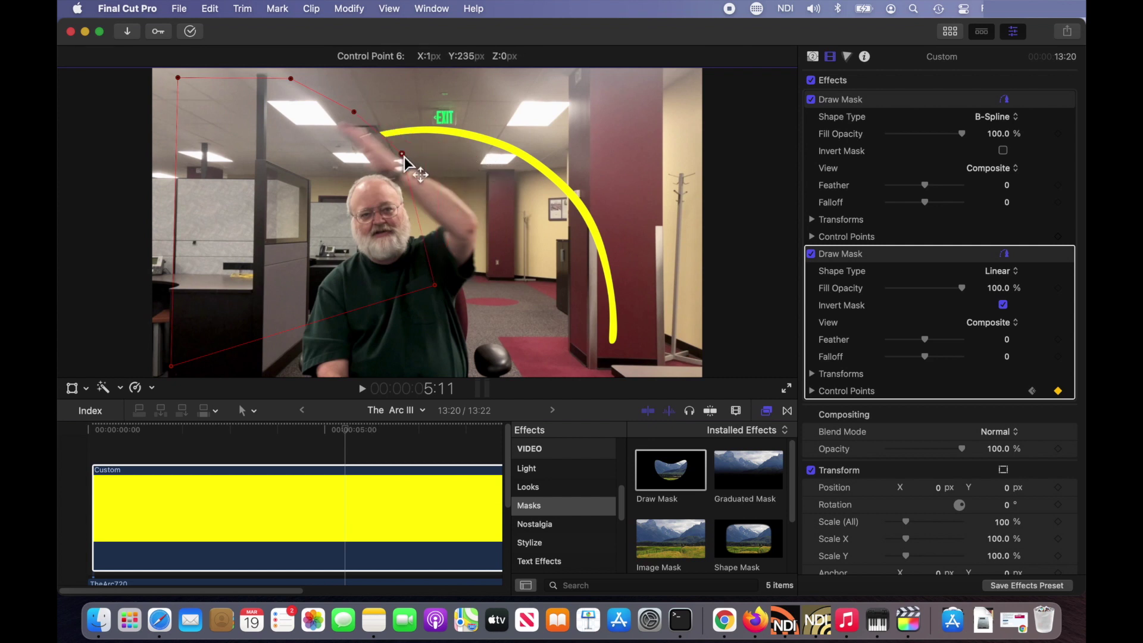
left_click(366, 494)
left_click_drag(350, 433, 339, 431)
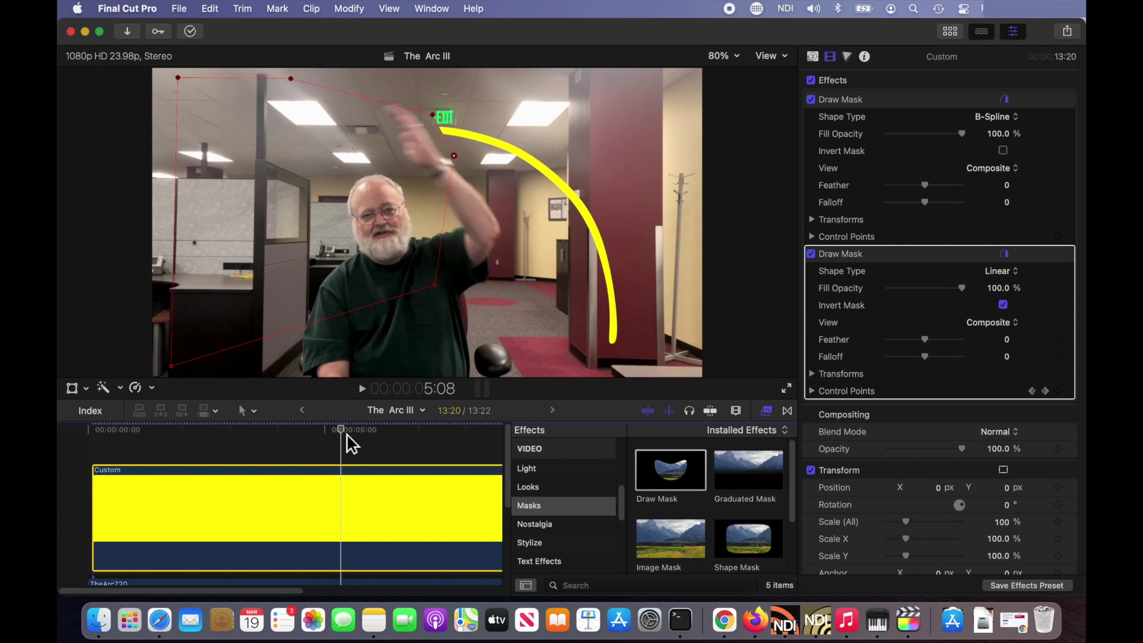
mouse_move(434, 157)
left_mouse_down()
mouse_move(454, 157)
mouse_move(442, 156)
left_mouse_up()
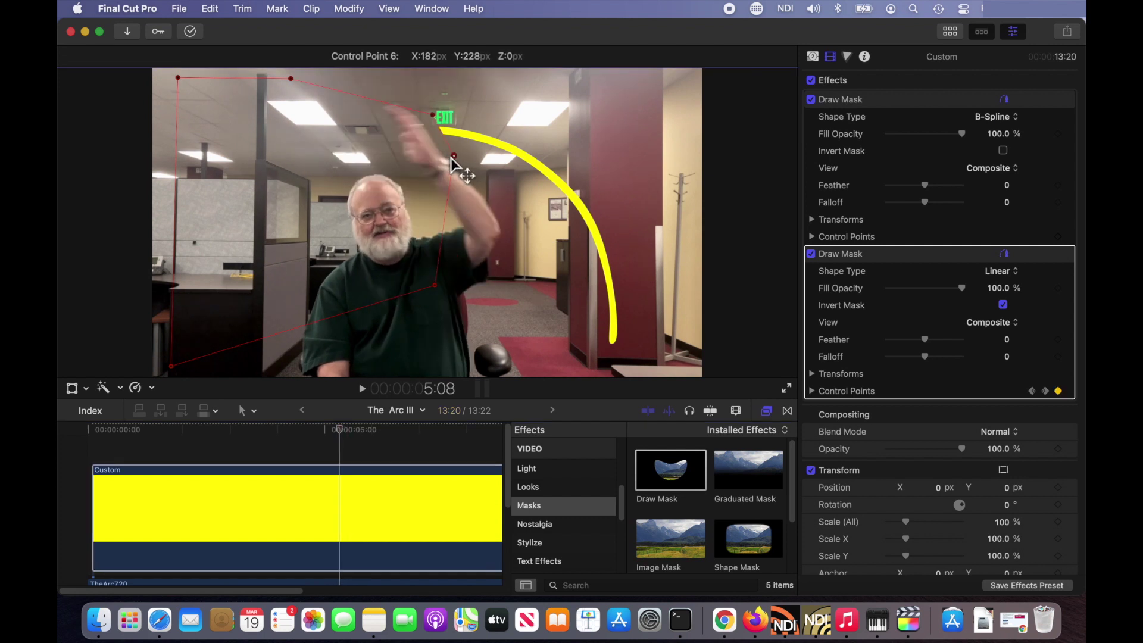
left_click_drag(438, 116, 422, 116)
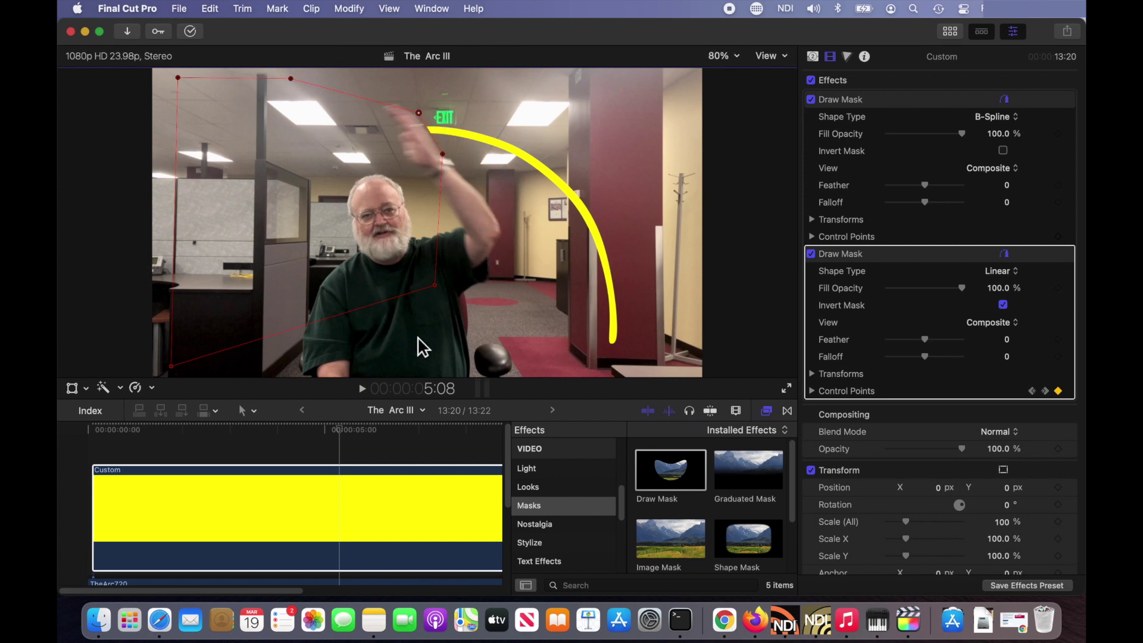
At 5:11–5:12, pull the mask points onto the raised hand and arm, keyframing them
left_click_drag(359, 435, 338, 435)
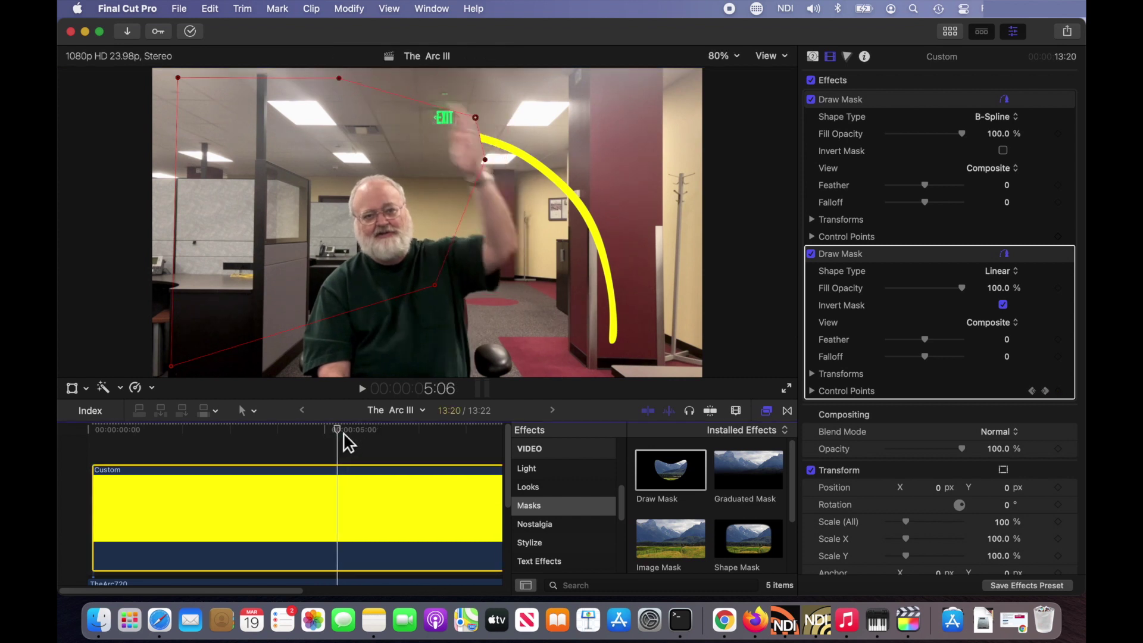
left_click_drag(338, 435, 350, 435)
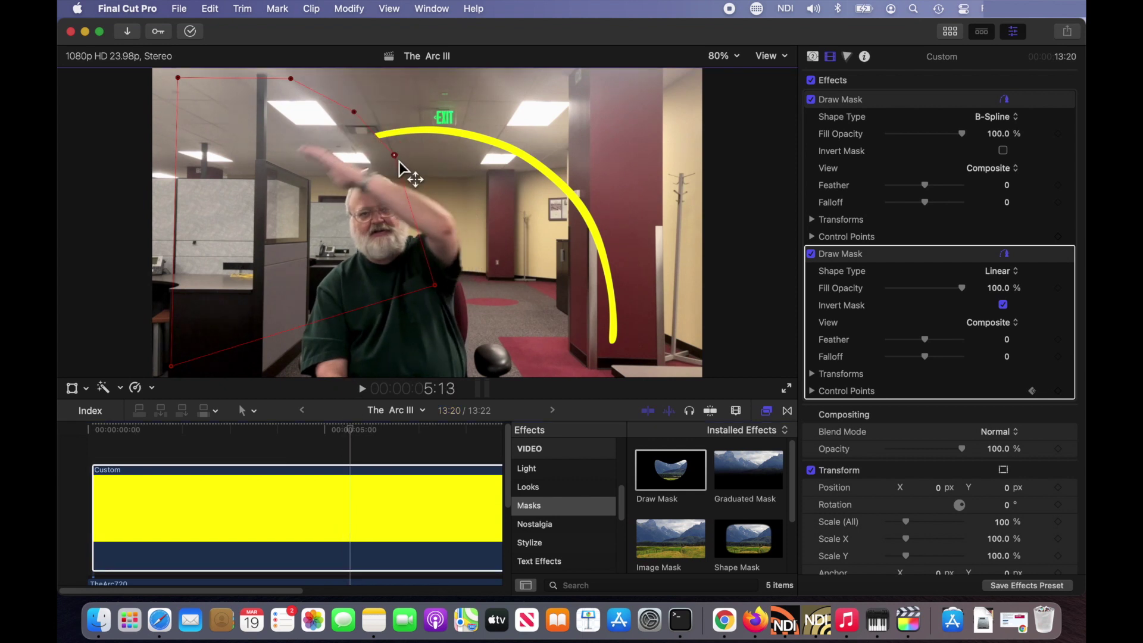
left_click_drag(394, 158, 358, 167)
left_click_drag(356, 113, 323, 143)
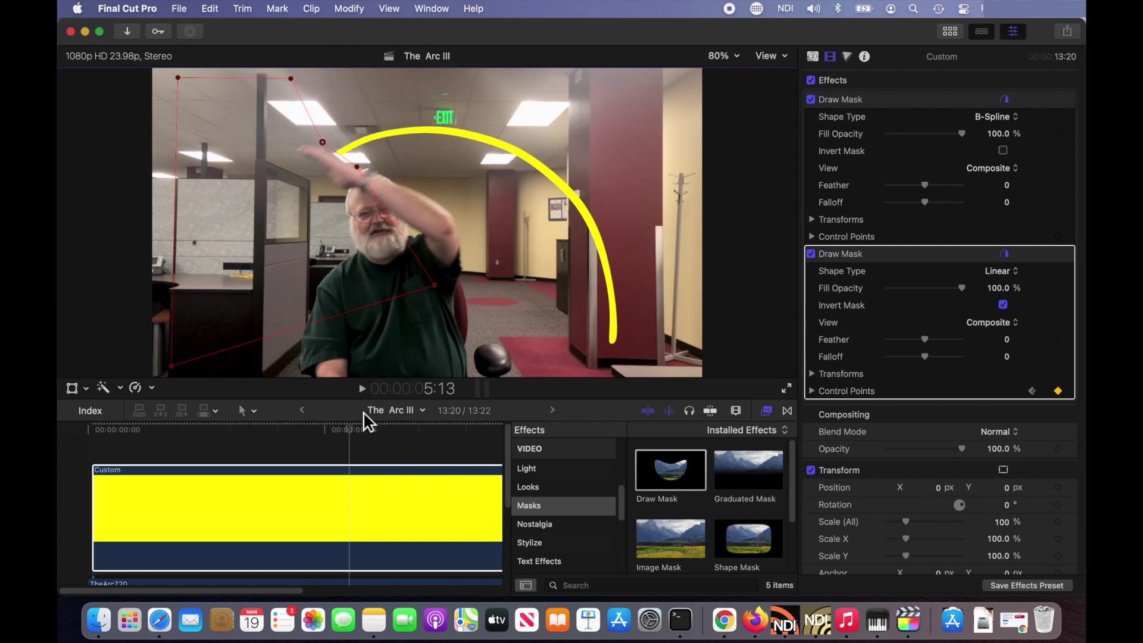
left_click_drag(350, 430, 347, 431)
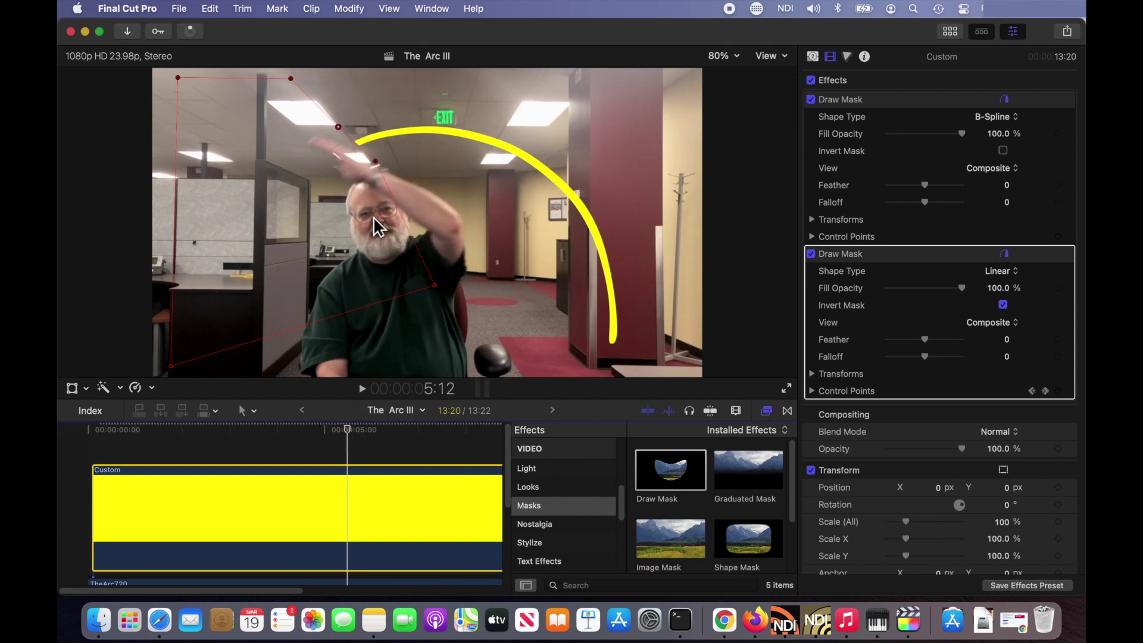
left_click_drag(381, 167, 380, 171)
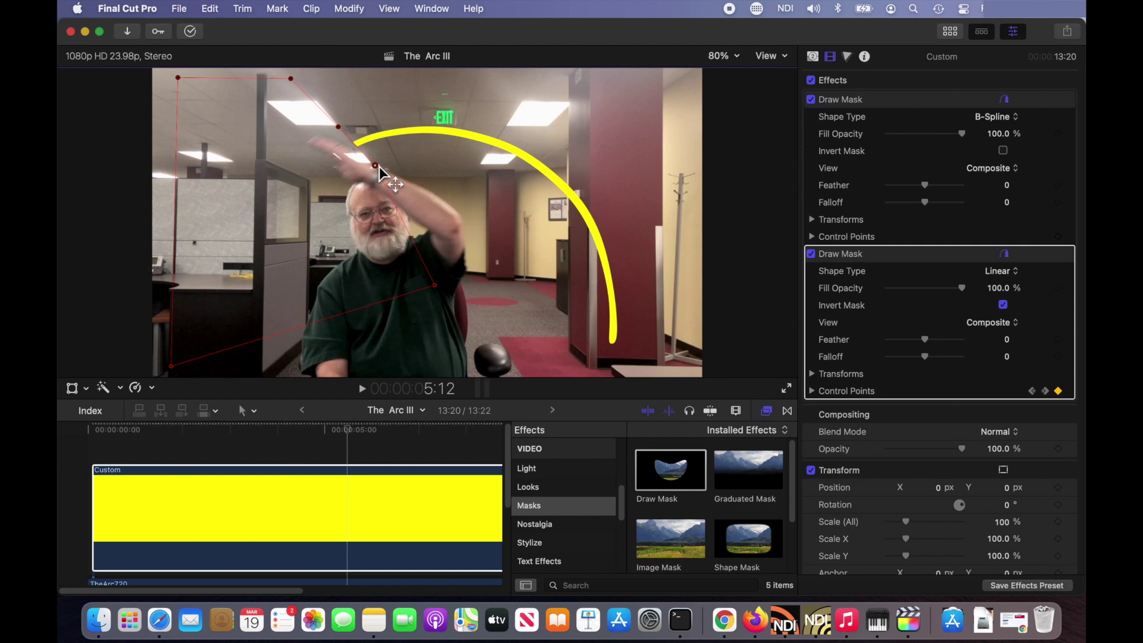
left_click_drag(342, 129, 324, 143)
At 5:22 and 5:18, move the mask points down onto the forearm and hand
left_click(358, 431)
left_click_drag(358, 439, 379, 442)
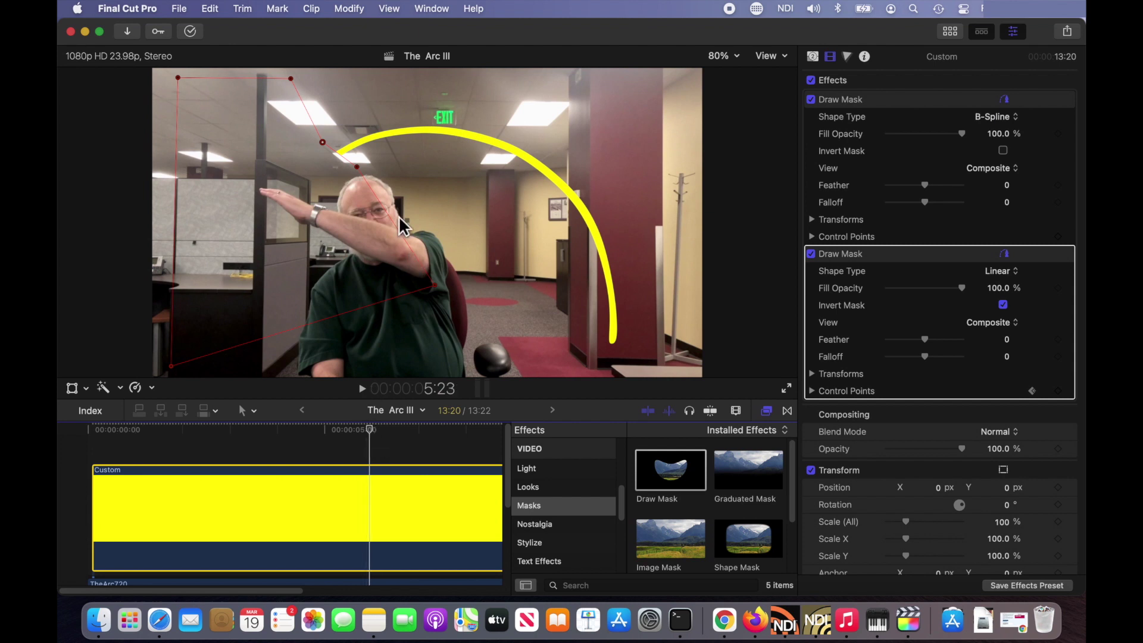
left_click_drag(357, 168, 326, 198)
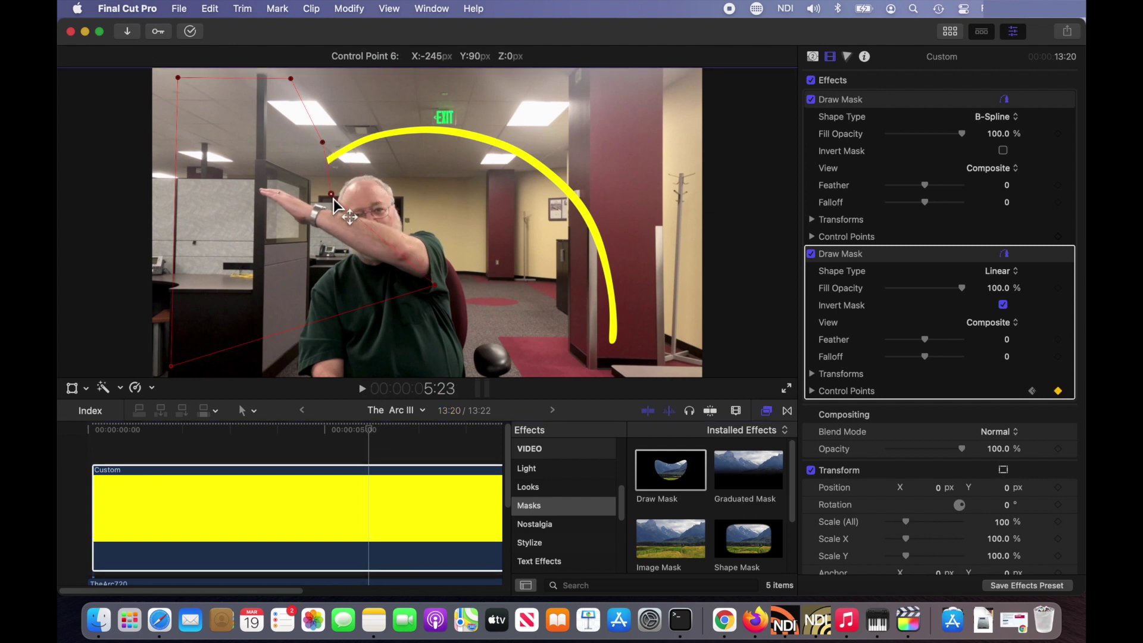
left_click_drag(322, 143, 290, 170)
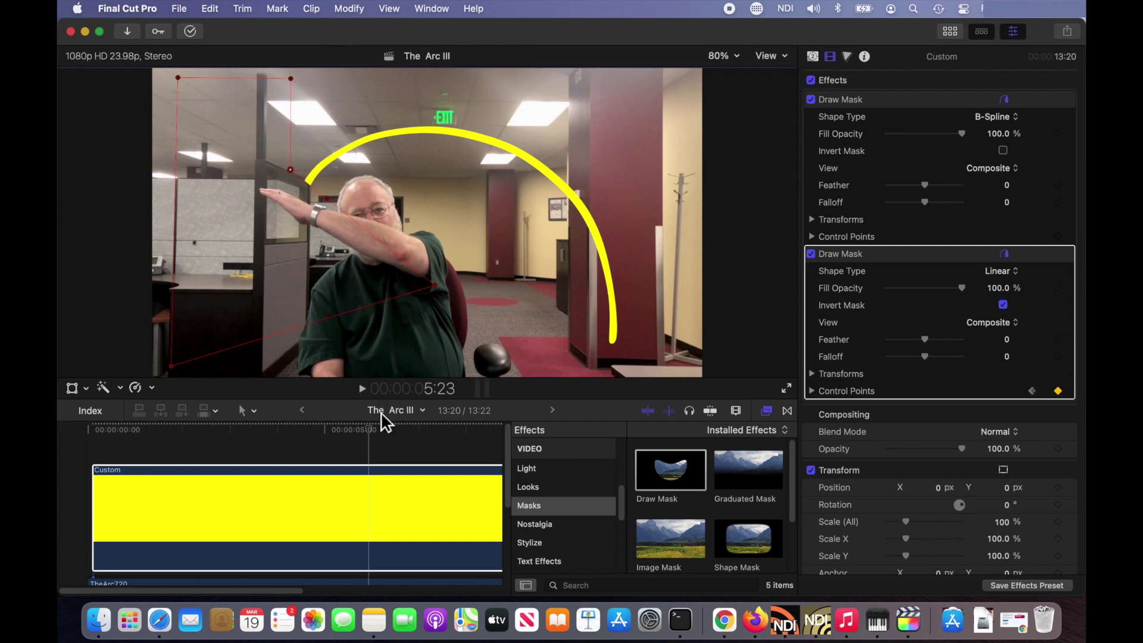
left_click_drag(376, 431, 362, 435)
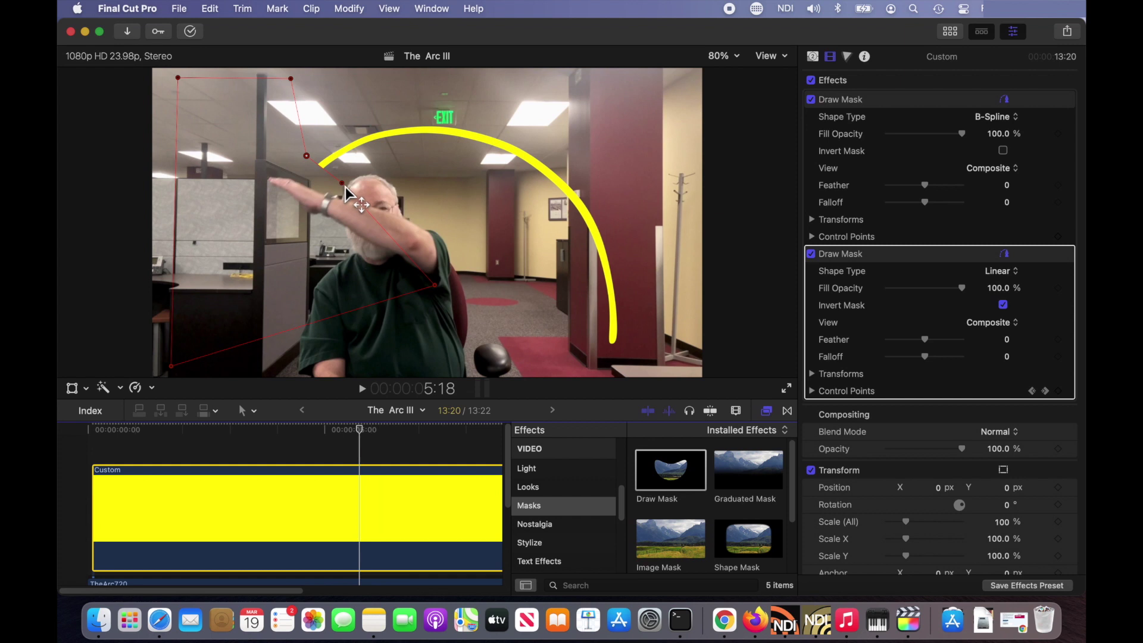
left_click_drag(344, 188, 329, 194)
left_click_drag(308, 156, 294, 178)
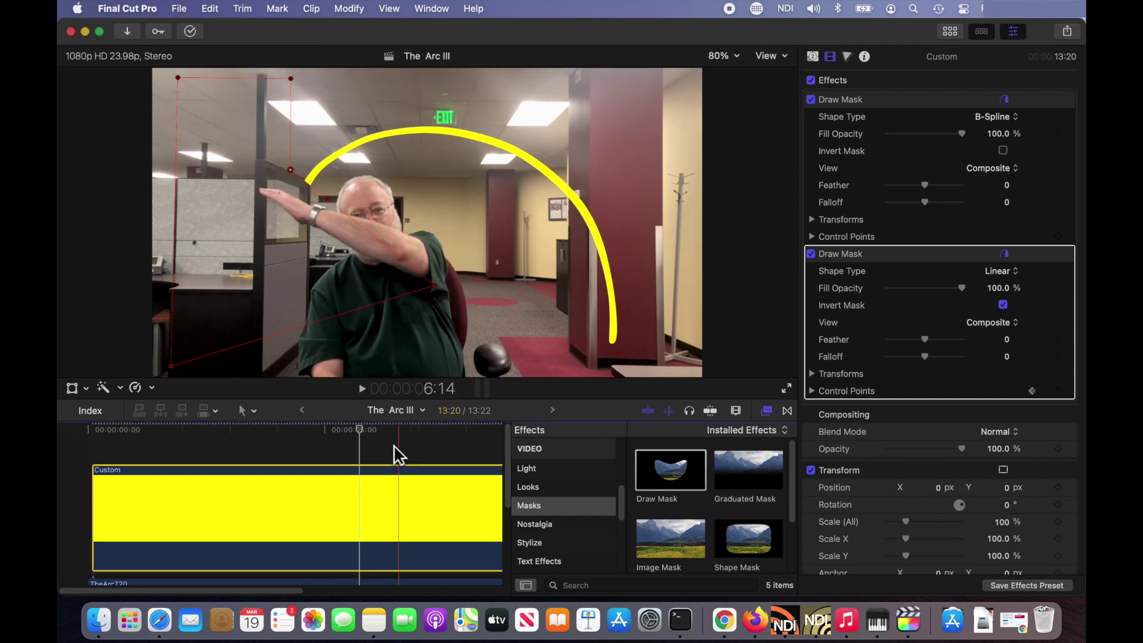
Keyframe a point near 5:17, check nearby frames, then accidentally shift the whole mask
left_click_drag(359, 432, 365, 434)
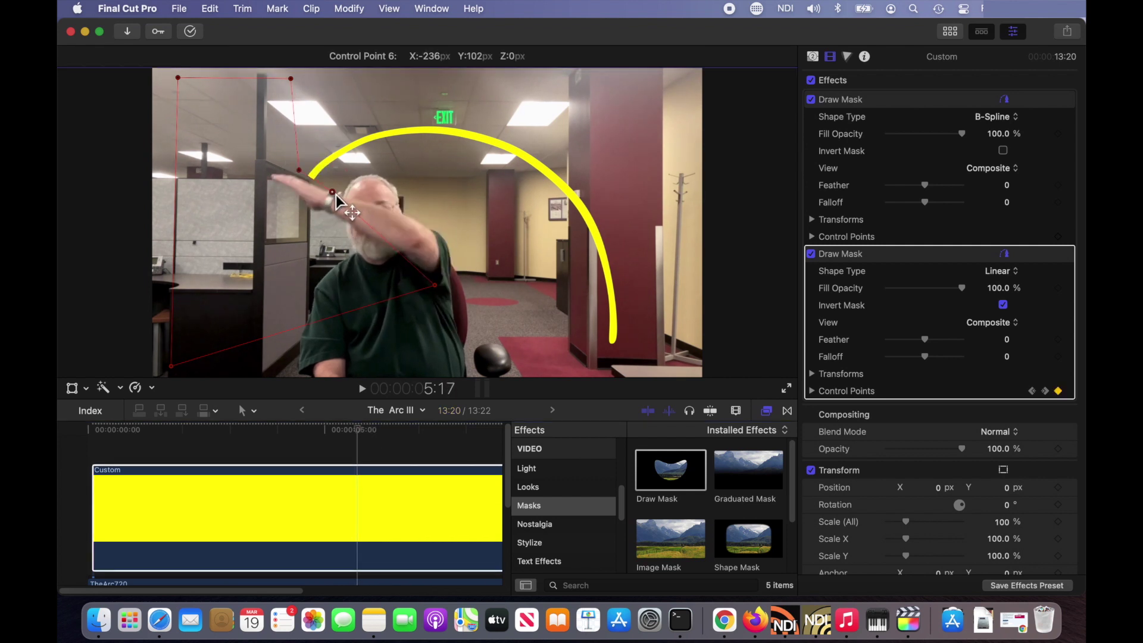
left_click_drag(331, 188, 309, 159)
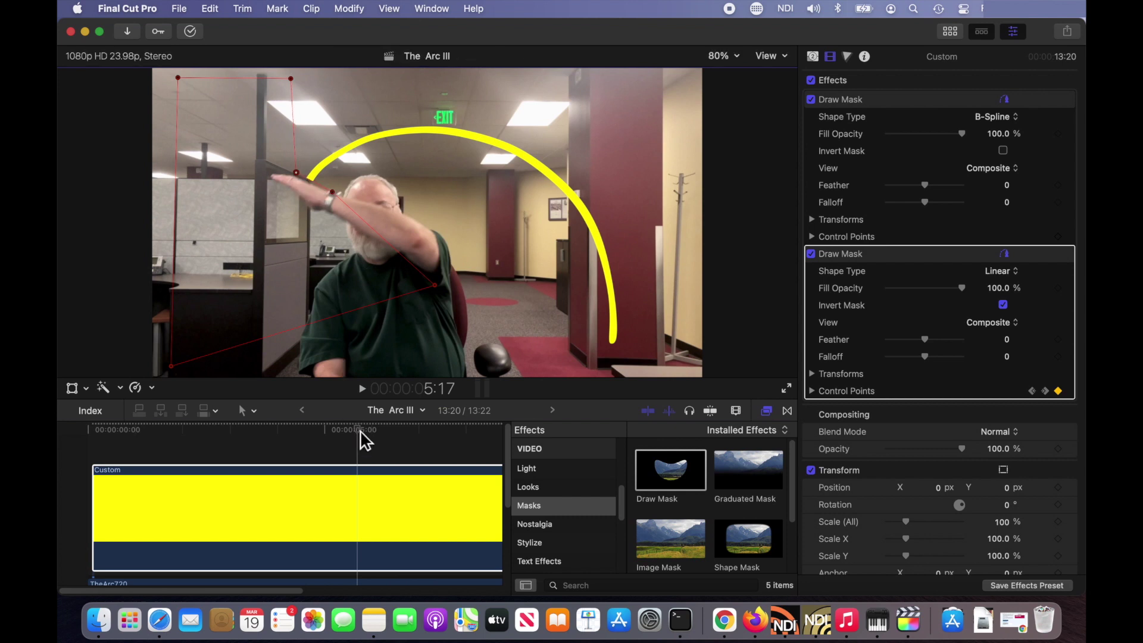
left_click_drag(366, 432, 373, 429)
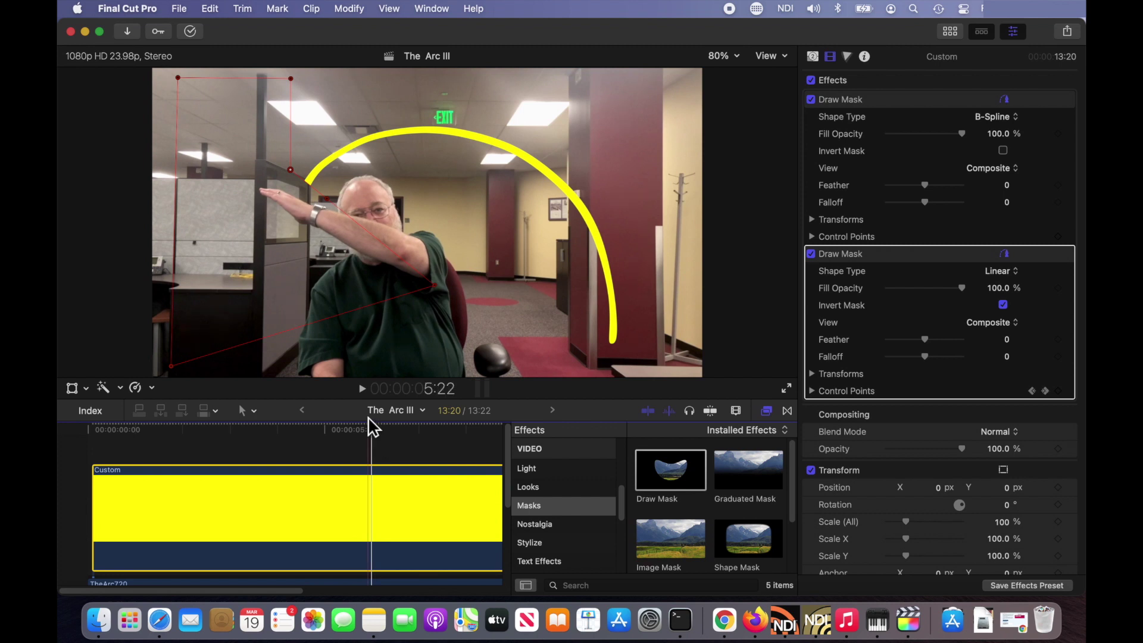
left_click_drag(297, 177, 282, 186)
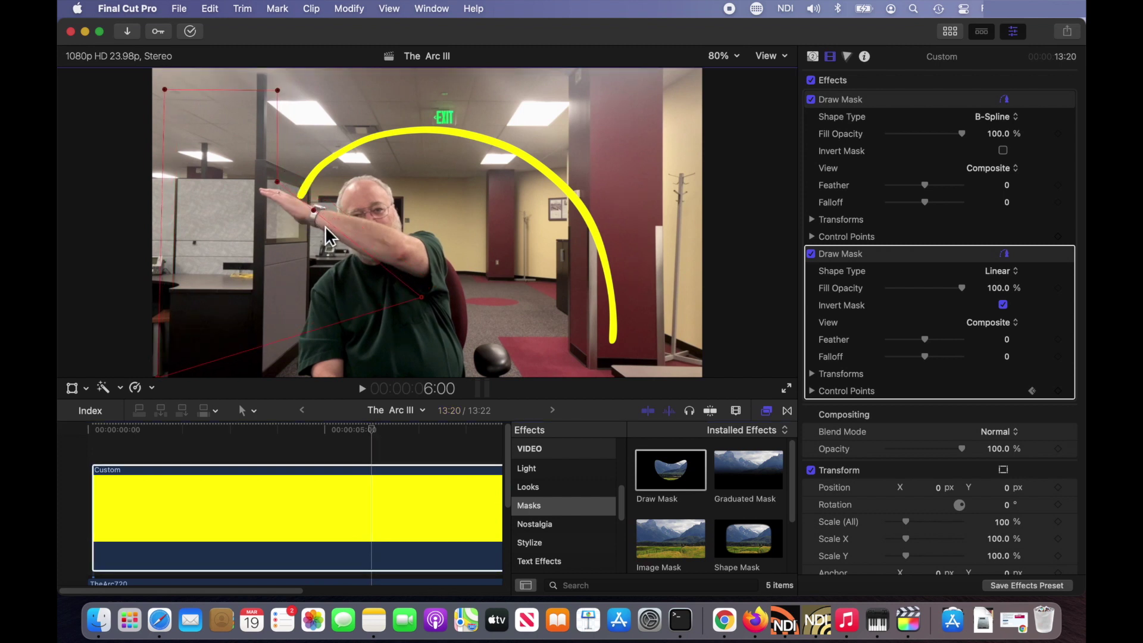
Undo the whole-mask moves and lower individual points near the hand at 6:00
key("super+z")
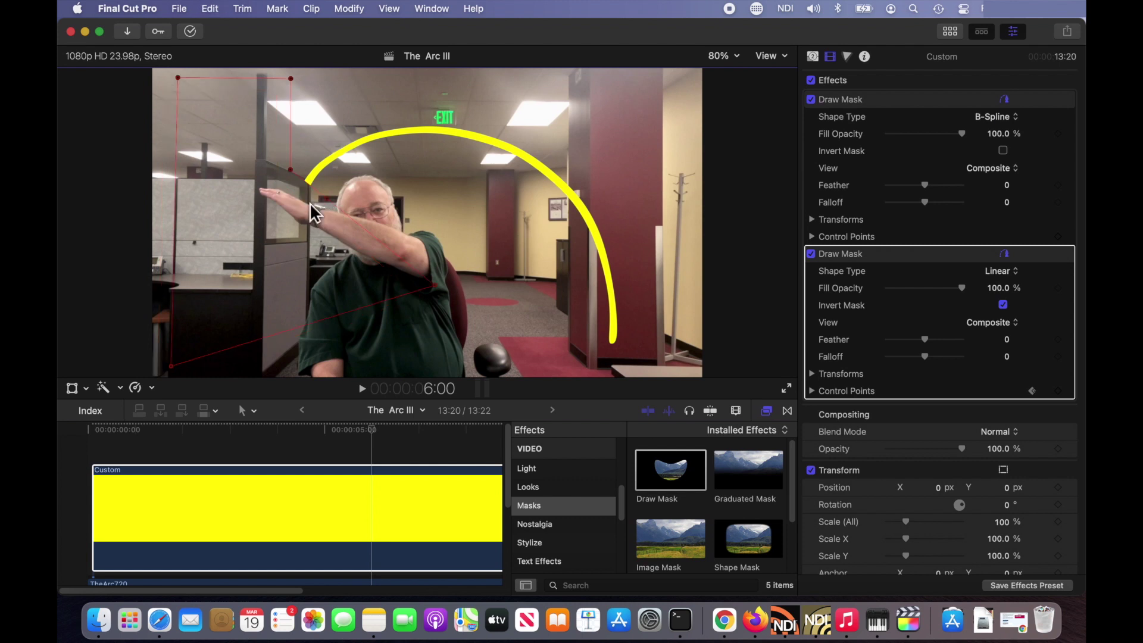
left_click_drag(294, 172, 285, 186)
left_click_drag(336, 214, 324, 218)
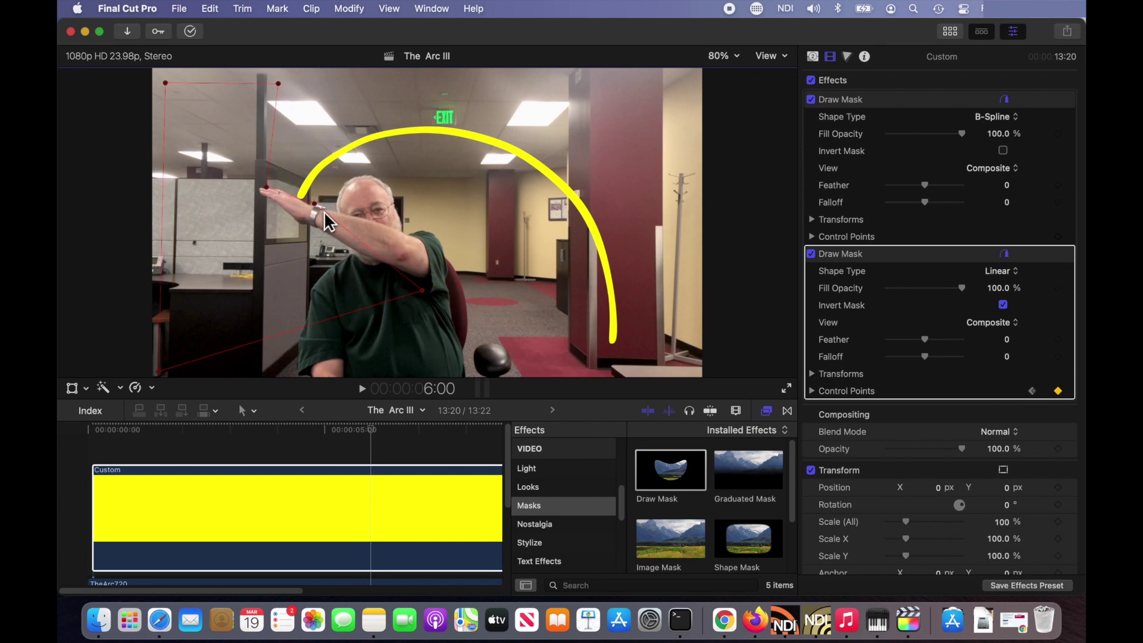
key("super+z")
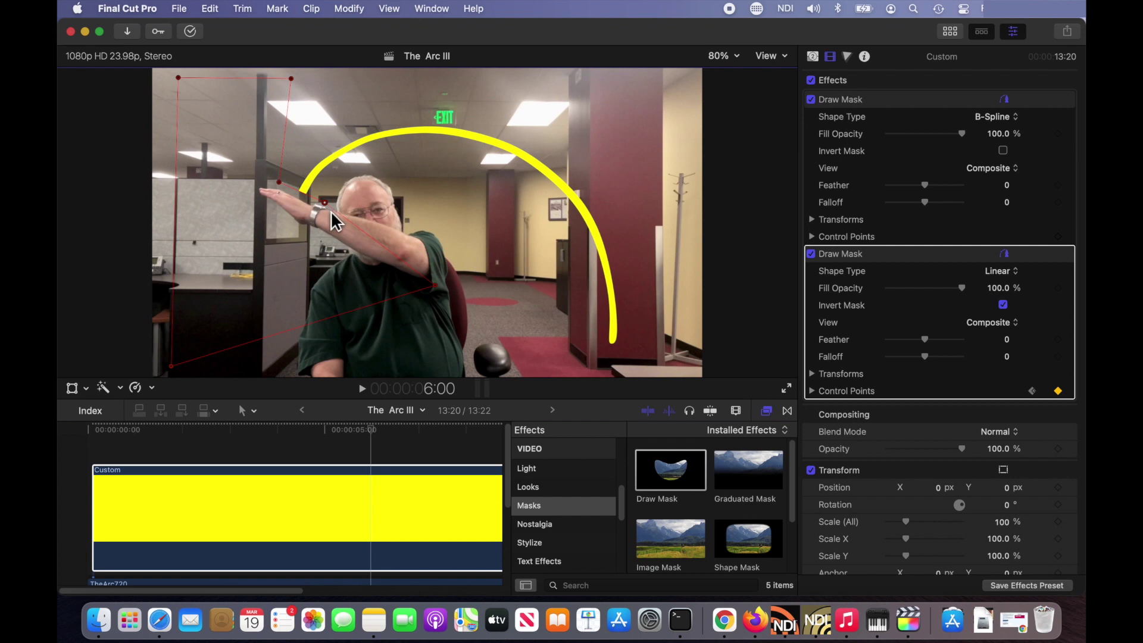
left_click_drag(328, 206, 324, 215)
left_click_drag(281, 183, 281, 189)
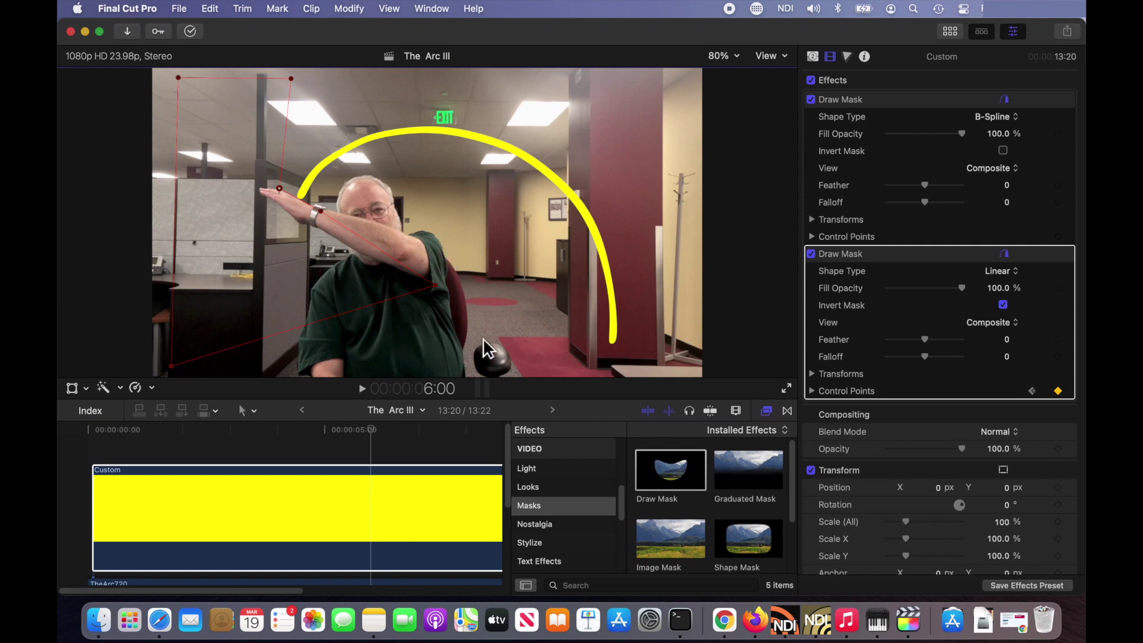
At 5:22, lower the mask points on the hand and arm, leaving the playhead there
mouse_move(368, 430)
left_mouse_down()
mouse_move(381, 430)
mouse_move(369, 431)
left_mouse_up()
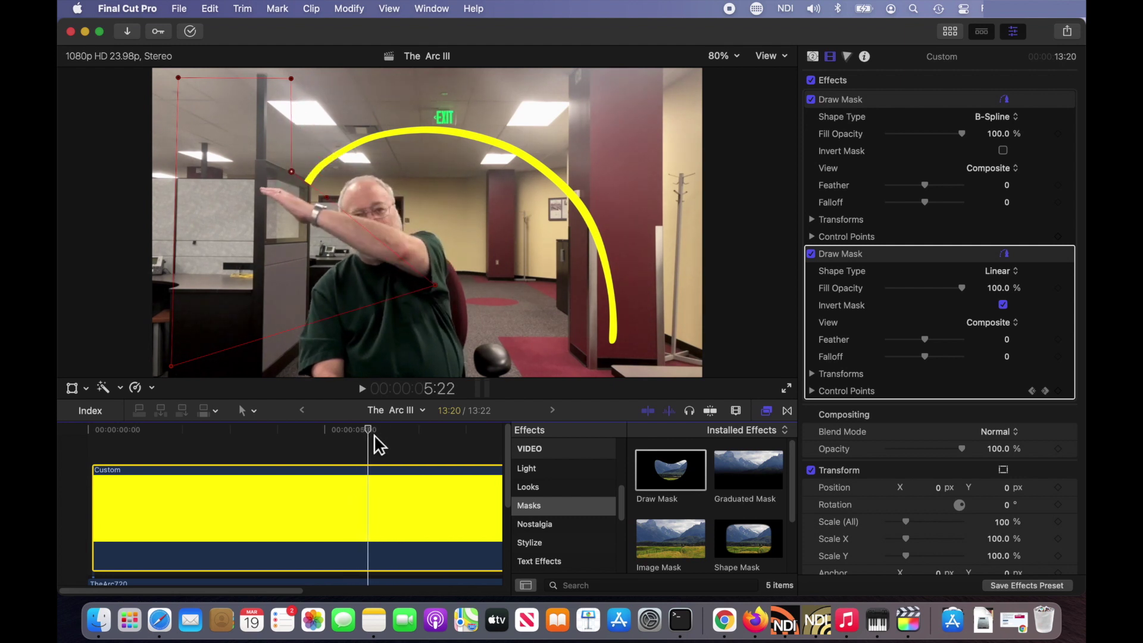
left_click_drag(291, 172, 284, 184)
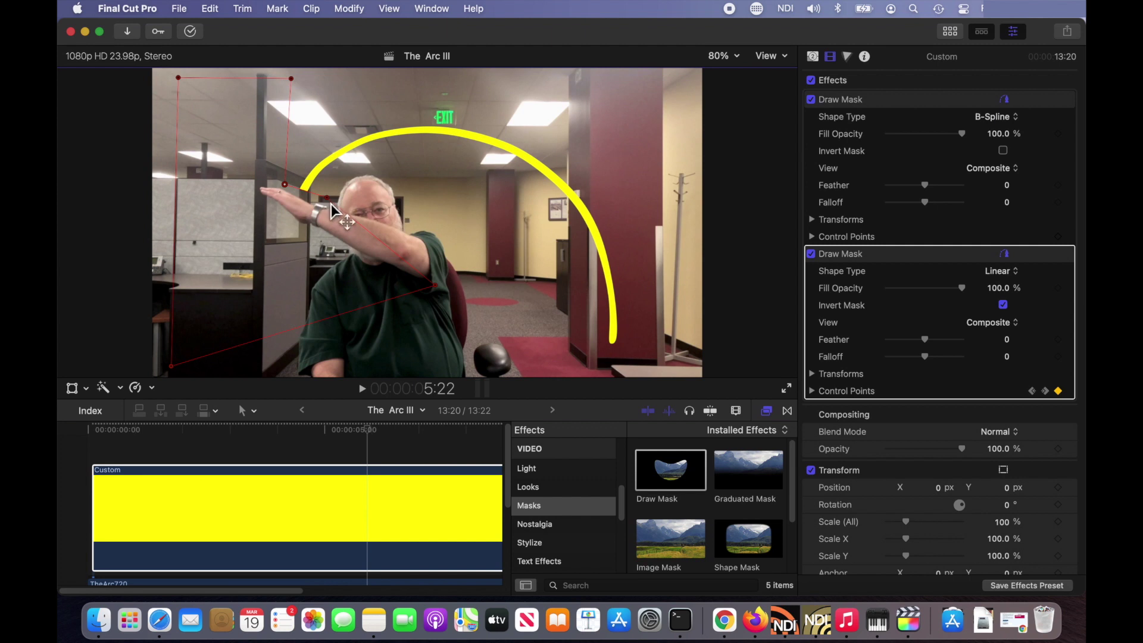
left_click_drag(331, 204, 324, 220)
left_click_drag(375, 431, 372, 431)
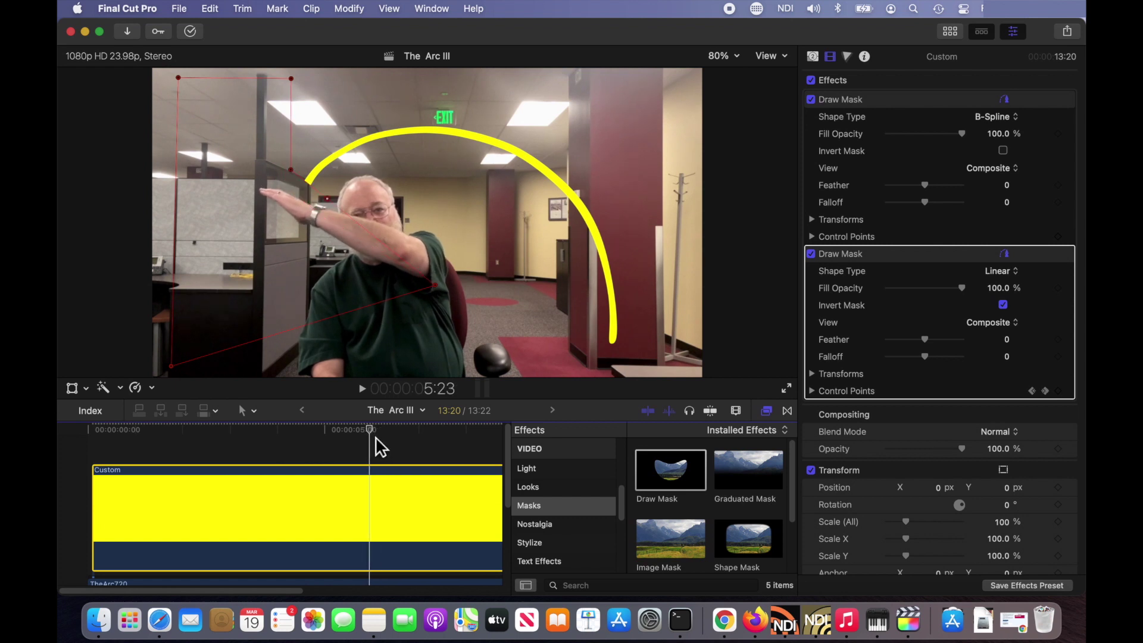
Step through the mask Control Points keyframes between 5:22 and 6:00 to inspect them
key("Right")
left_click(1046, 391)
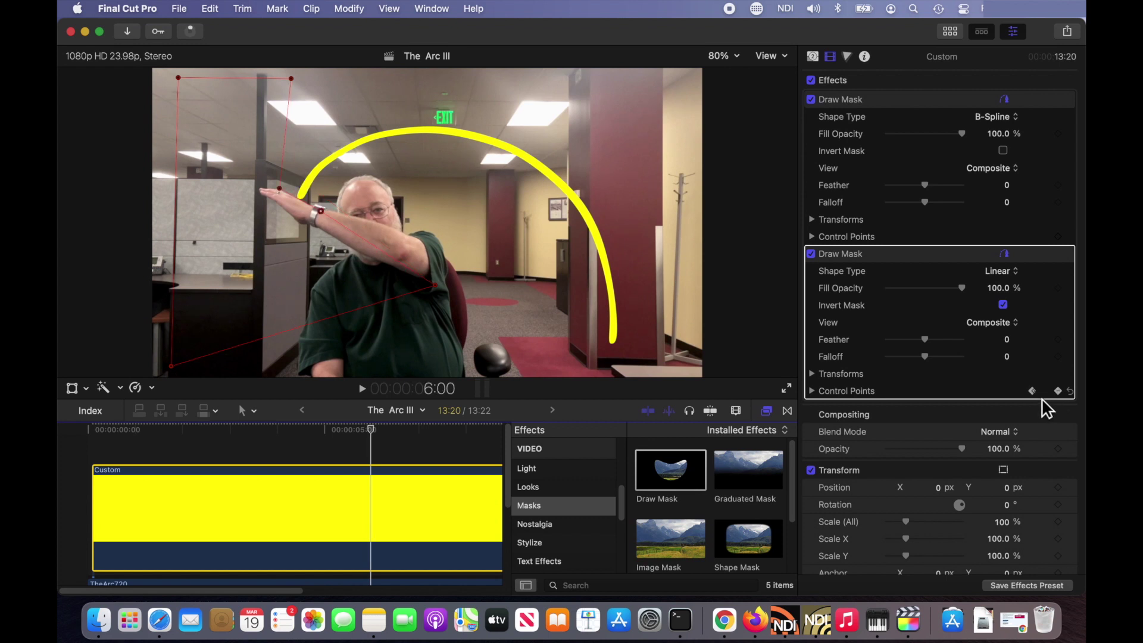
left_click(1034, 391)
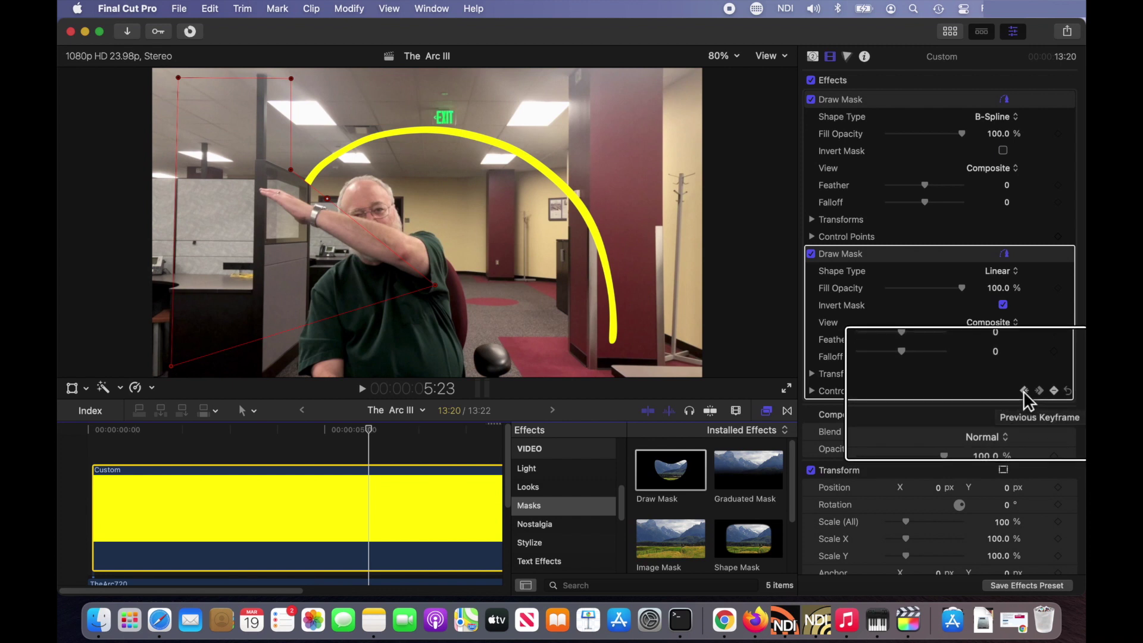
left_click(1023, 390)
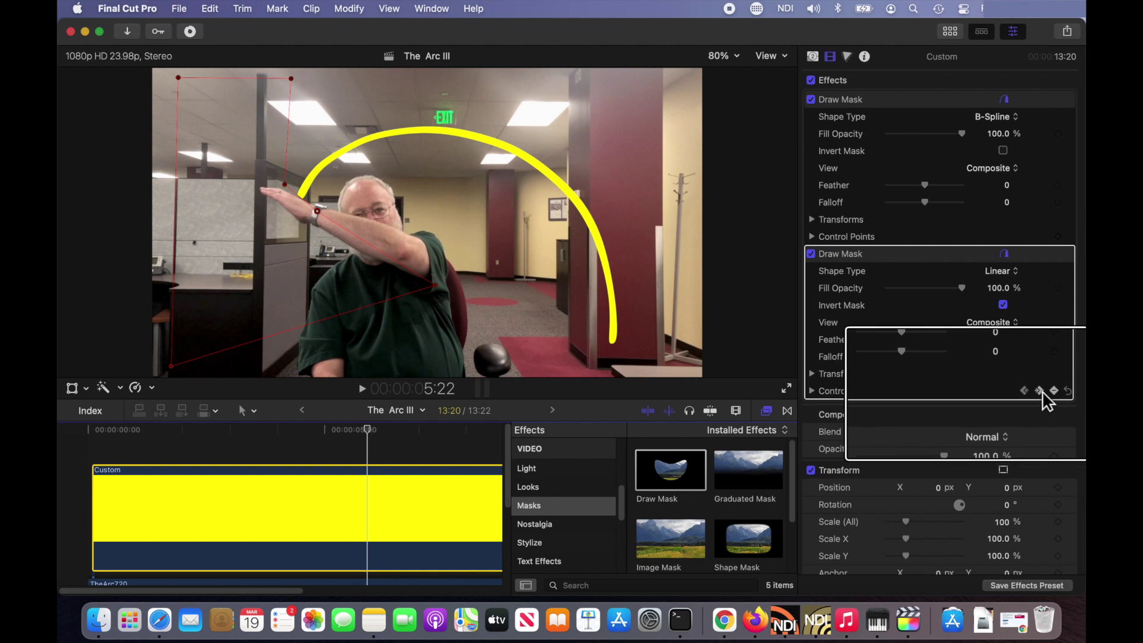
left_click(1040, 391)
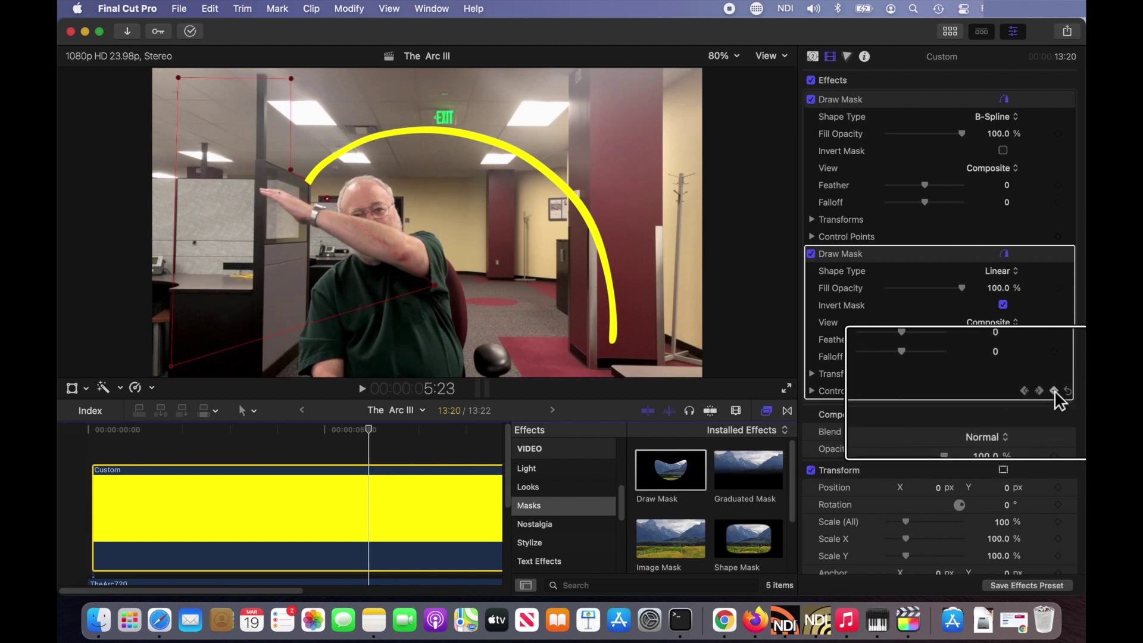
Delete the unneeded mask keyframe at 5:23 and scrub to review the arc reveal
left_click(1054, 390)
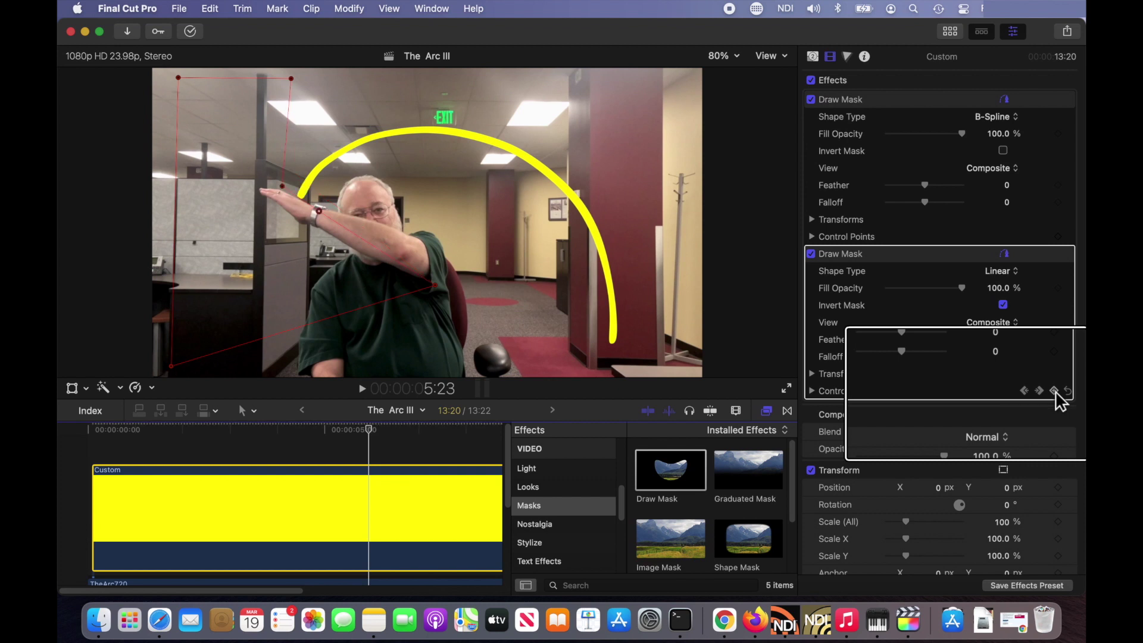
mouse_move(369, 429)
left_mouse_down()
mouse_move(303, 430)
mouse_move(392, 434)
mouse_move(291, 423)
mouse_move(380, 432)
left_mouse_up()
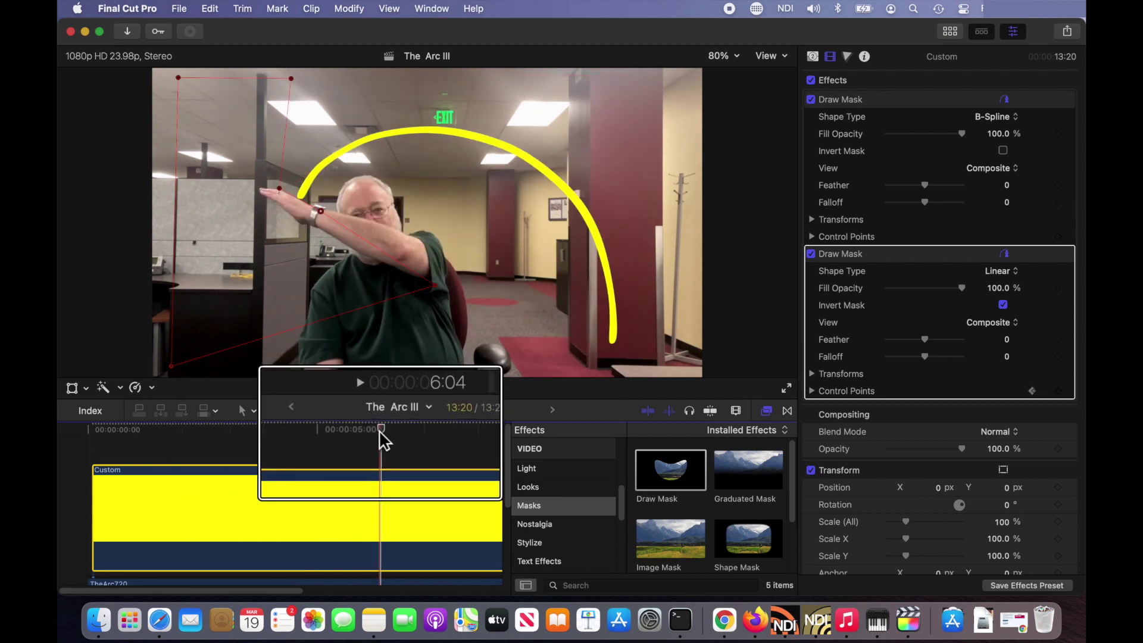